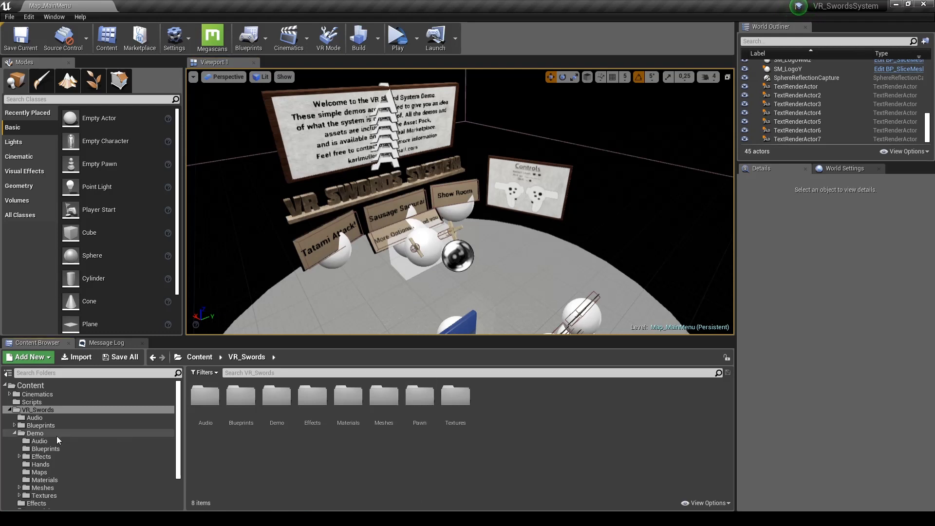
Step: Open the Map_Showroom level from the VR_Swords Demo Maps folder and look around the showroom
{"action": "left_click", "coordinate": [35, 410]}
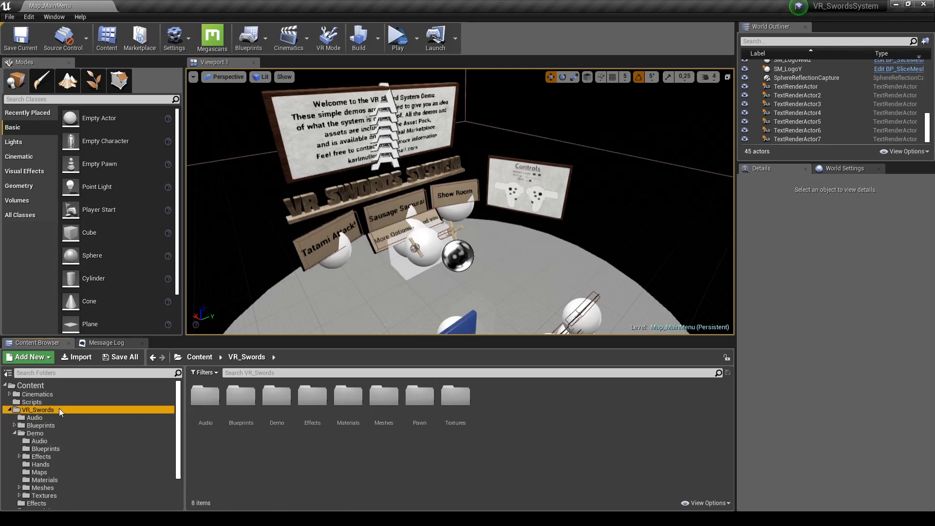
{"action": "left_click", "coordinate": [39, 472]}
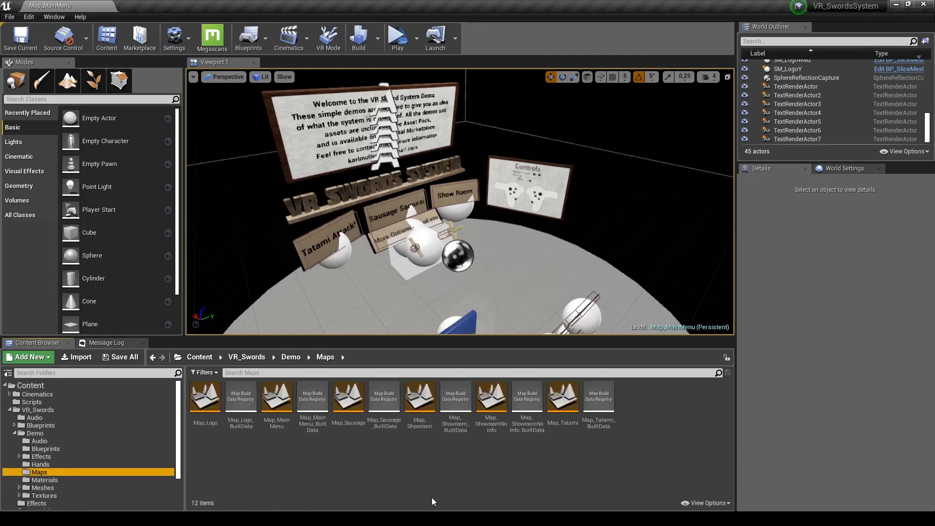
{"action": "double_click", "coordinate": [420, 397]}
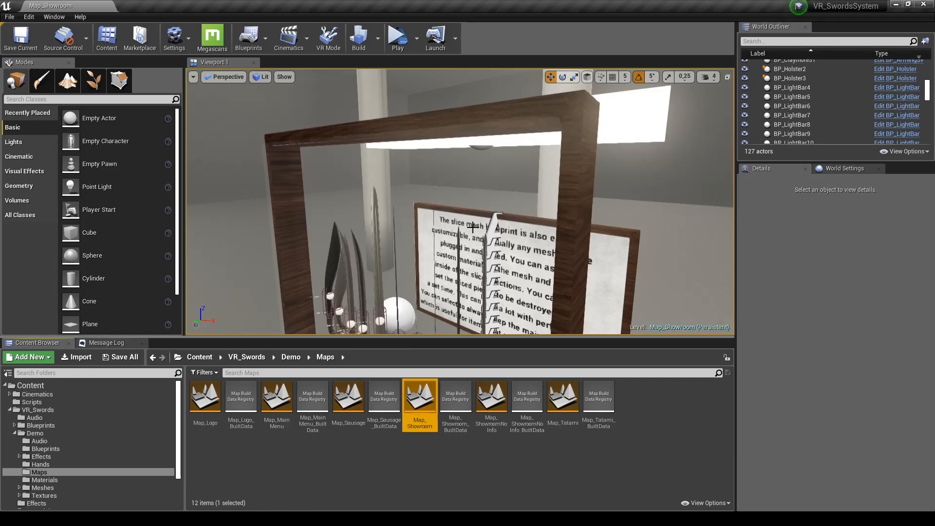
{"action": "right_click_drag", "start_coordinate": [460, 202], "coordinate": [499, 205]}
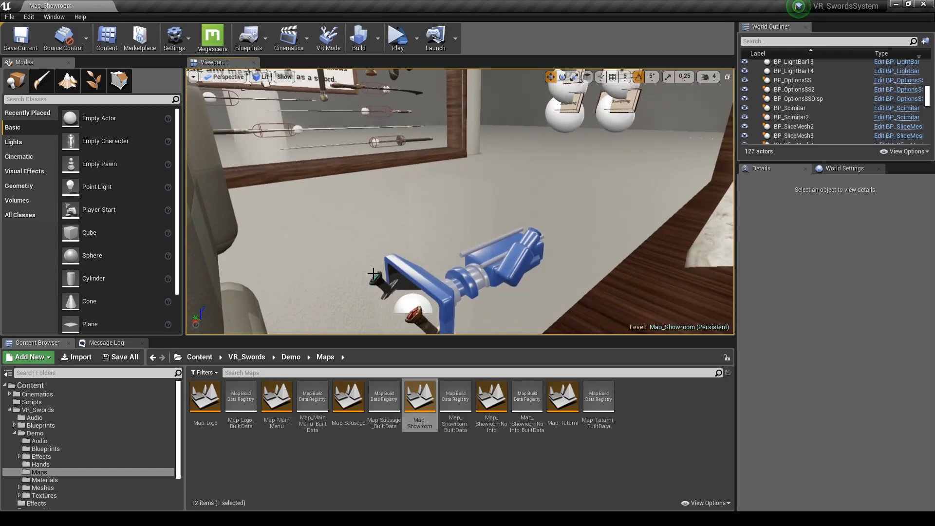
{"action": "mouse_move", "coordinate": [602, 190]}
{"action": "right_mouse_down"}
{"action": "mouse_move", "coordinate": [599, 200]}
{"action": "mouse_move", "coordinate": [584, 191]}
{"action": "mouse_move", "coordinate": [602, 190]}
{"action": "right_mouse_up"}
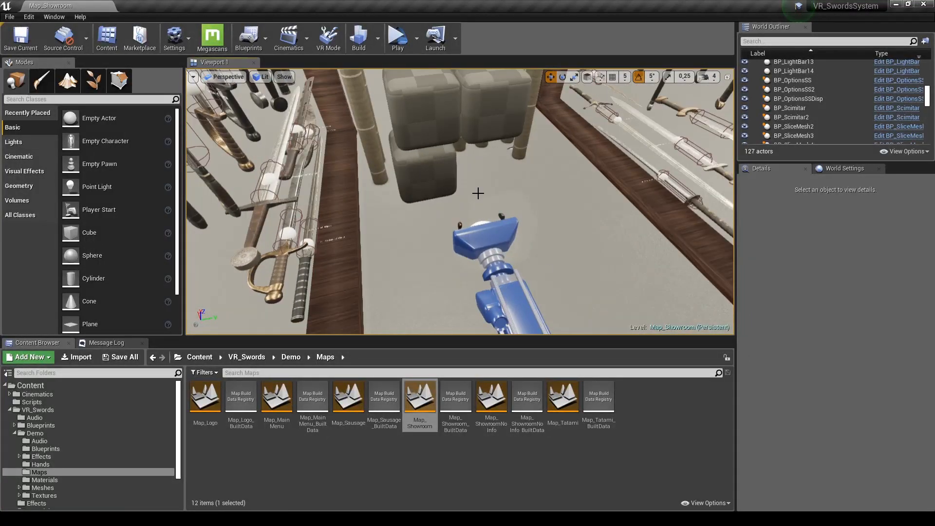
{"action": "left_click", "coordinate": [406, 47]}
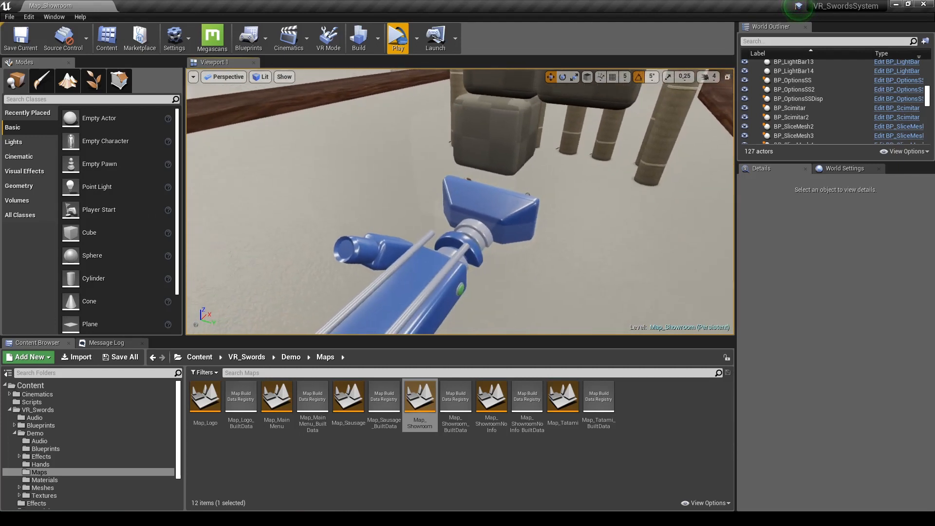
Step: Open the blueprint of the VRPawn in the level and inspect its Holster component in the blueprint's 3D preview
{"action": "right_click_drag", "start_coordinate": [626, 239], "coordinate": [585, 237]}
{"action": "left_click", "coordinate": [567, 217]}
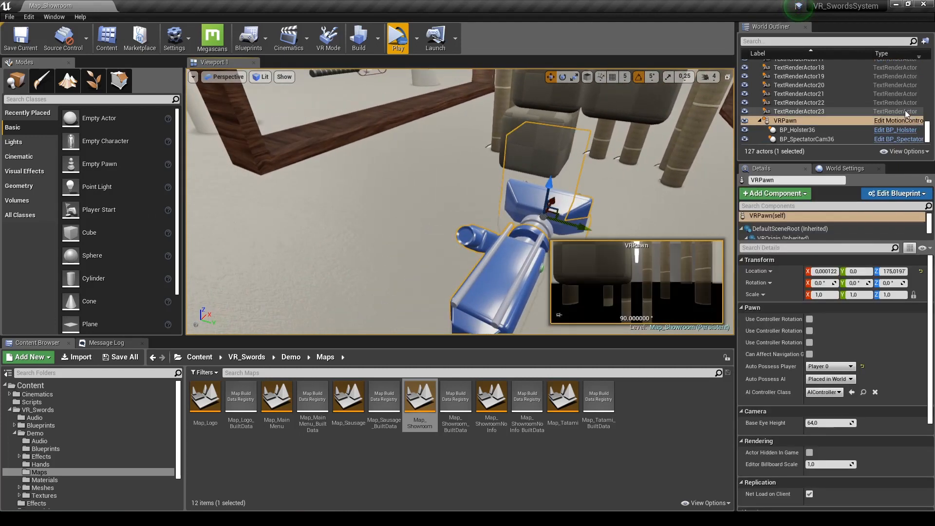
{"action": "left_click", "coordinate": [898, 121]}
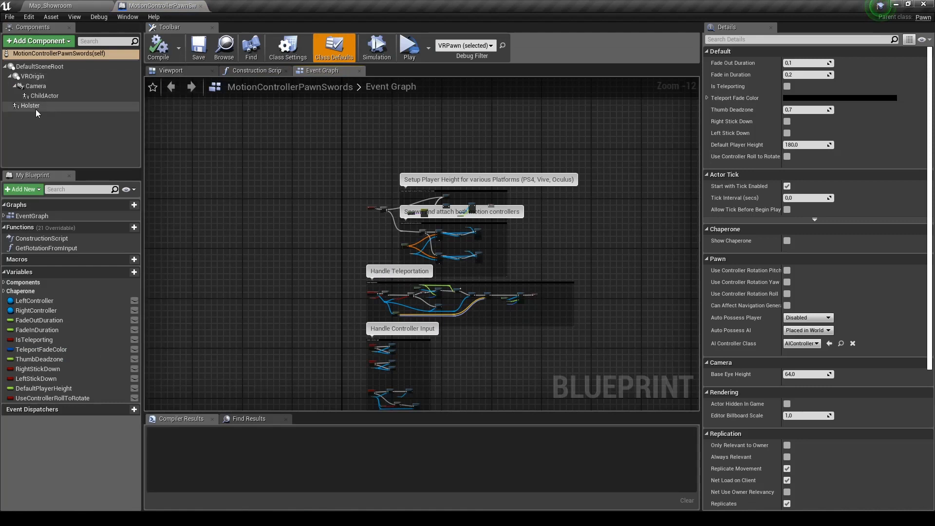
{"action": "left_click", "coordinate": [31, 106]}
{"action": "left_click", "coordinate": [185, 70]}
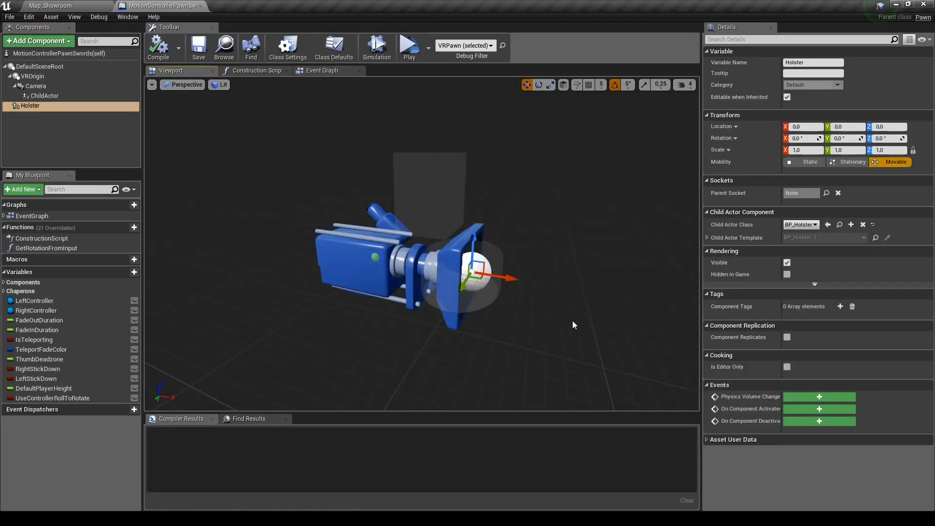
{"action": "left_click", "coordinate": [29, 106]}
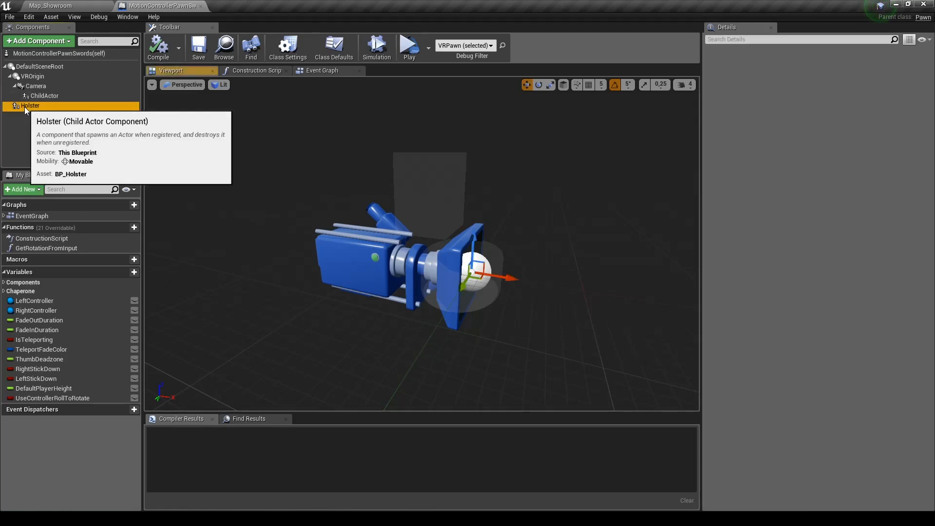
{"action": "left_click", "coordinate": [9, 76]}
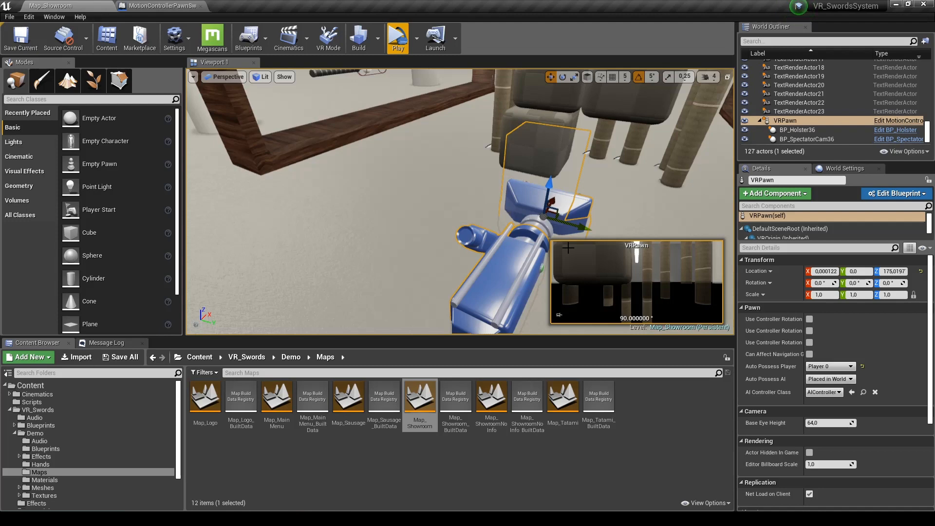
Step: Back in the Map_Showroom level, move the VRPawn along X to about 503, onto the empty floor
{"action": "right_click_drag", "start_coordinate": [566, 169], "coordinate": [716, 209]}
{"action": "right_click_drag", "start_coordinate": [443, 204], "coordinate": [447, 205]}
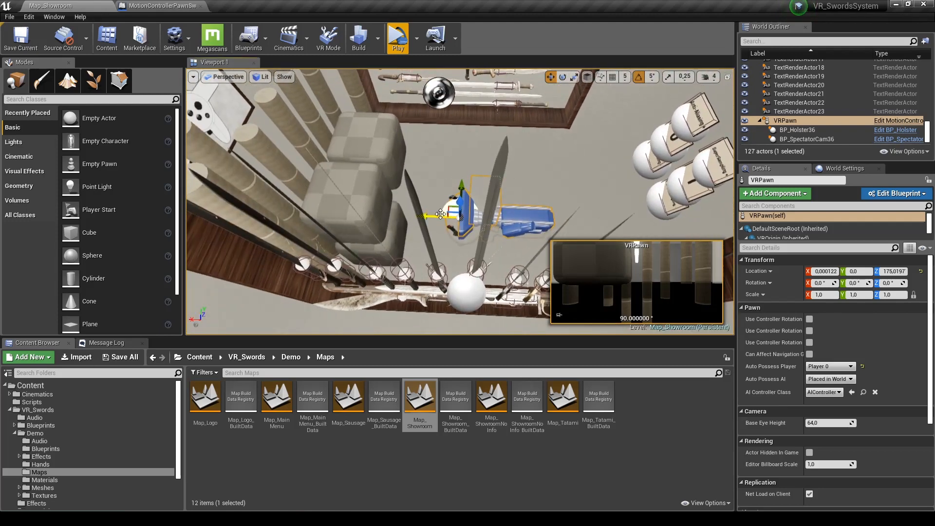
{"action": "left_click_drag", "start_coordinate": [440, 222], "coordinate": [405, 222], "text": "shift"}
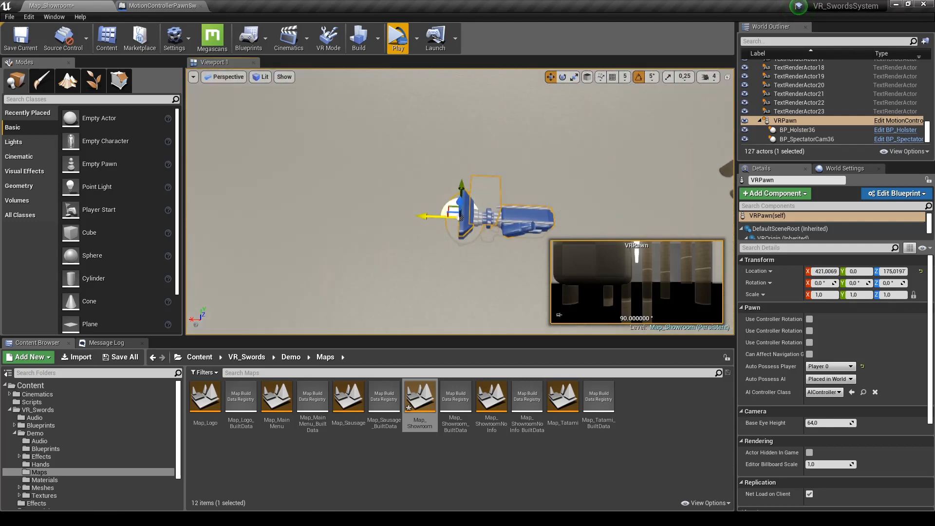
{"action": "right_click_drag", "start_coordinate": [426, 217], "coordinate": [438, 183]}
{"action": "right_click_drag", "start_coordinate": [512, 170], "coordinate": [531, 191]}
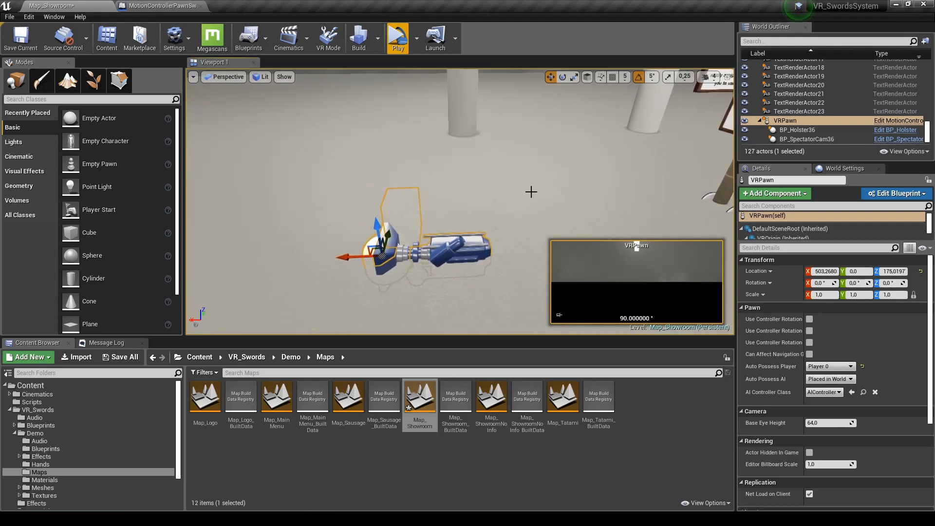
Step: Place a BP_ArmingSword from the VR_Swords Blueprints folder into the level beside the VRPawn
{"action": "left_click", "coordinate": [42, 427]}
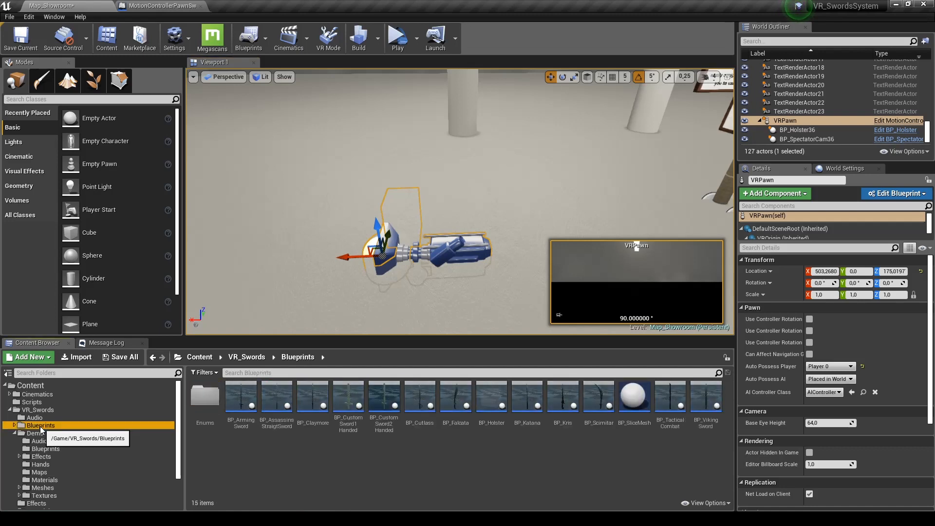
{"action": "left_click", "coordinate": [236, 398]}
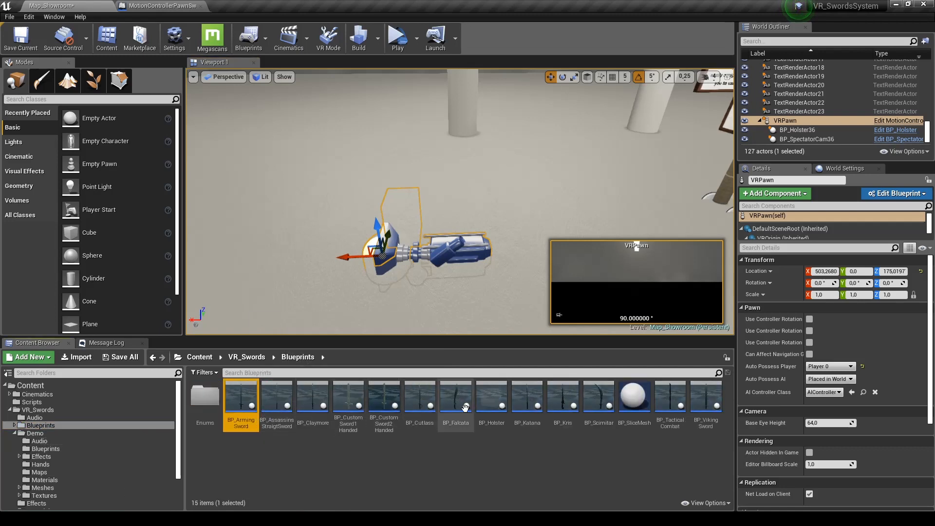
{"action": "left_click", "coordinate": [492, 414]}
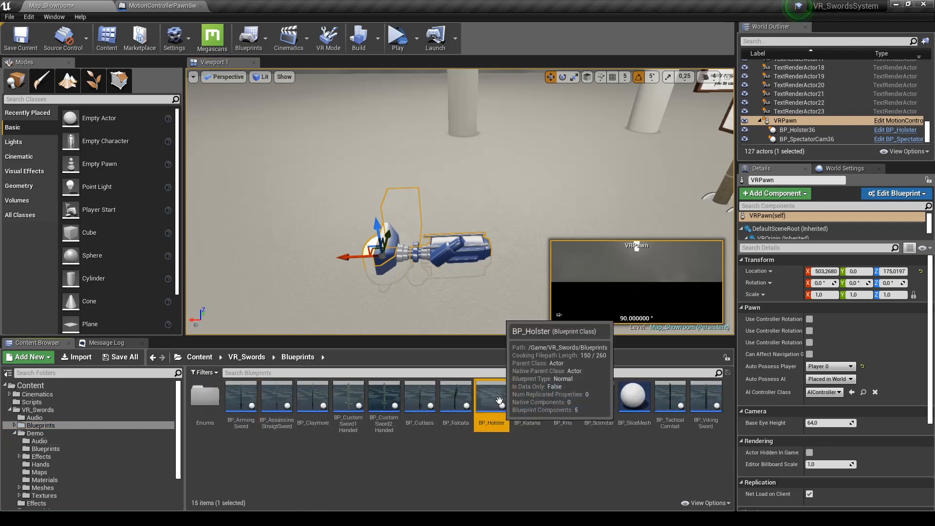
{"action": "left_click", "coordinate": [643, 421]}
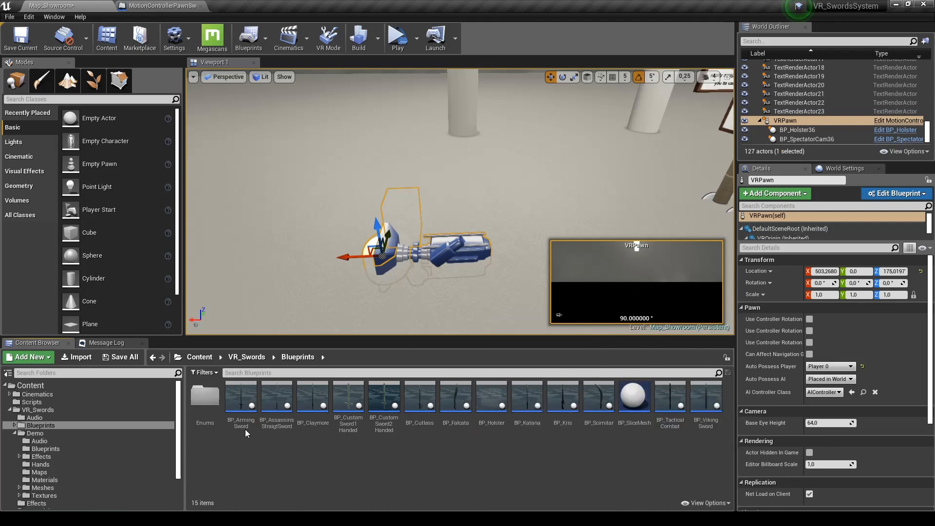
{"action": "left_click_drag", "start_coordinate": [241, 402], "coordinate": [399, 303]}
{"action": "right_click_drag", "start_coordinate": [398, 303], "coordinate": [263, 273]}
{"action": "key", "text": "d"}
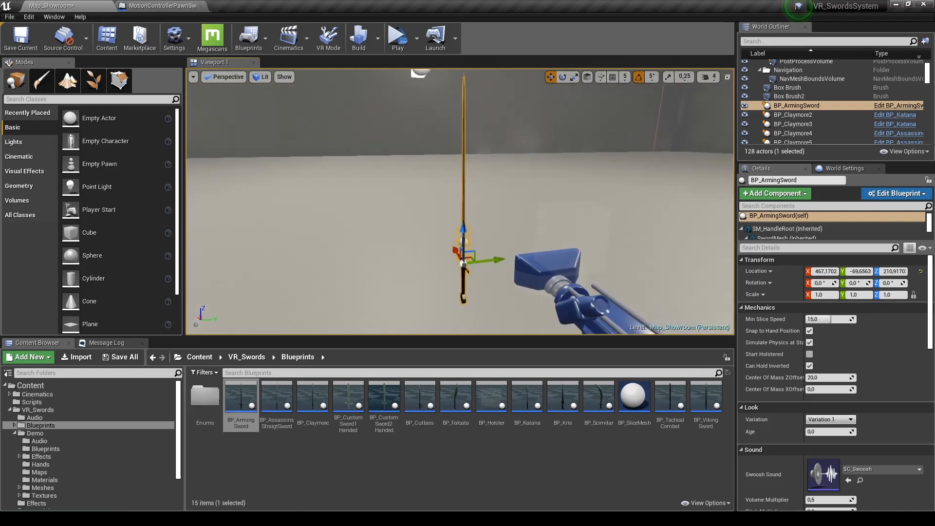
Step: Raise the arming sword above the floor to a Z location of about 260
{"action": "key", "text": "d"}
{"action": "left_click_drag", "start_coordinate": [433, 127], "coordinate": [433, 121]}
{"action": "key", "text": "a"}
{"action": "right_click_drag", "start_coordinate": [433, 122], "coordinate": [497, 155]}
{"action": "key", "text": "d"}
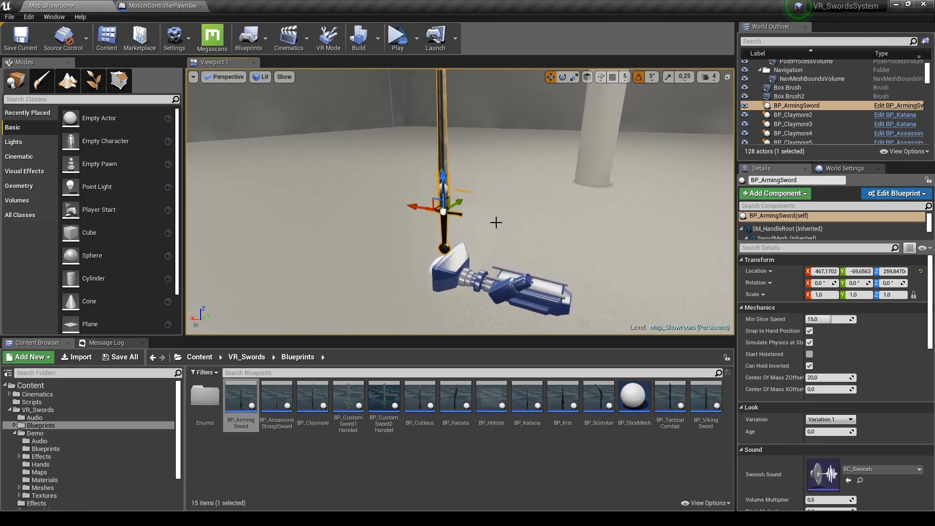
{"action": "right_click_drag", "start_coordinate": [493, 215], "coordinate": [489, 200]}
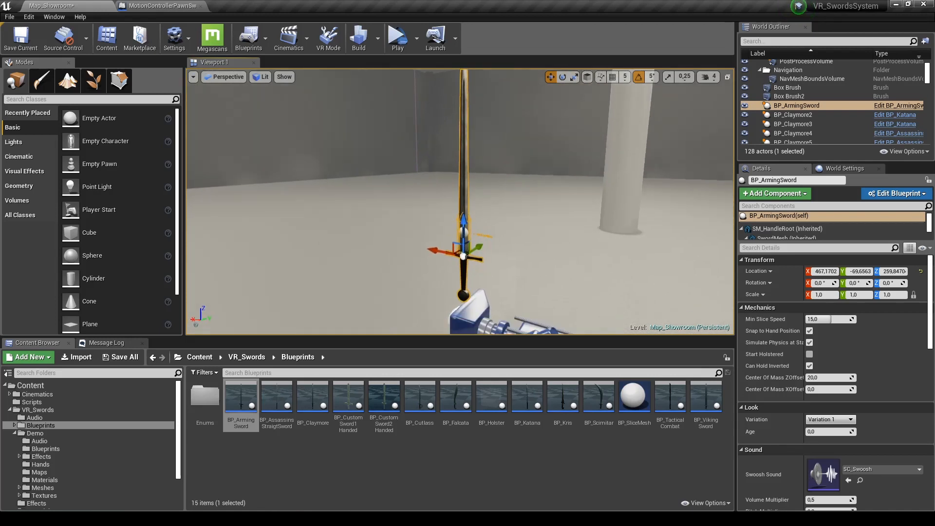
Step: Run the level in Simulate mode to watch how the arming sword behaves, and stop the simulation
{"action": "left_click", "coordinate": [417, 38]}
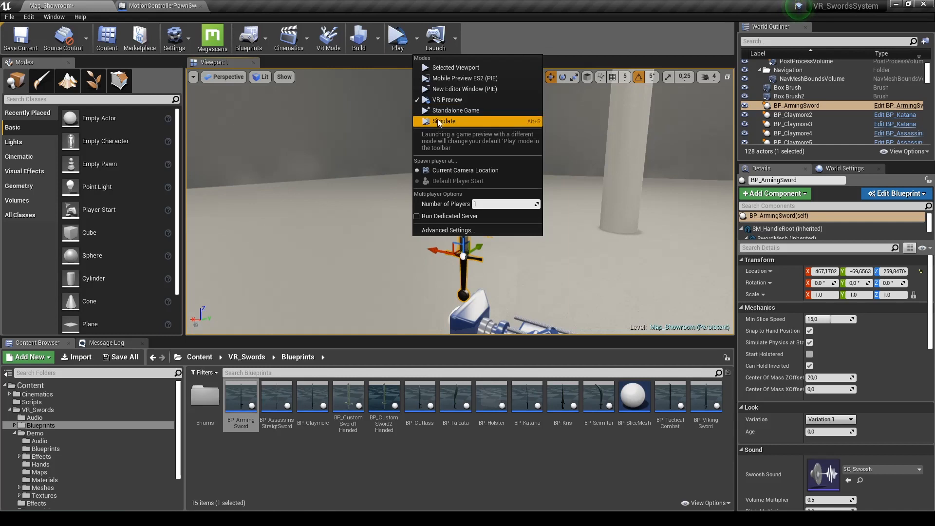
{"action": "left_click", "coordinate": [440, 122]}
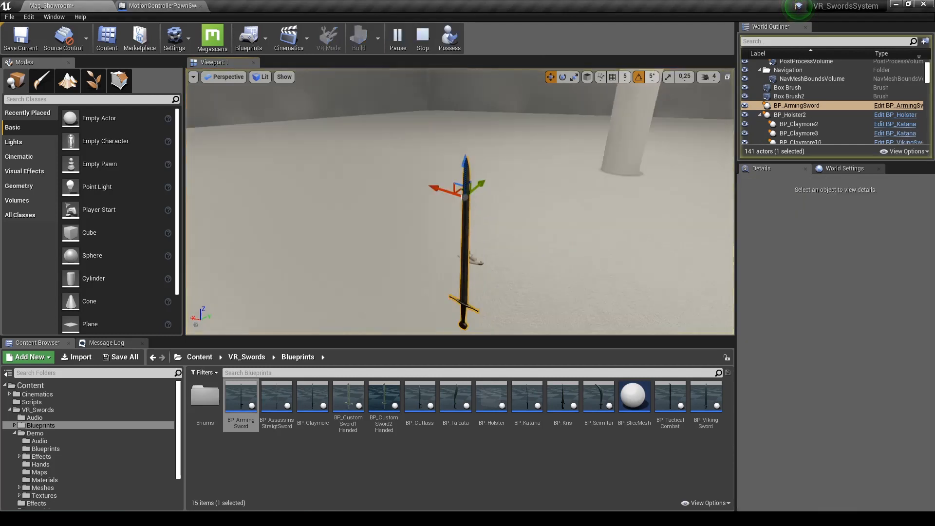
{"action": "right_click_drag", "start_coordinate": [453, 195], "coordinate": [425, 212]}
{"action": "key", "text": "Escape"}
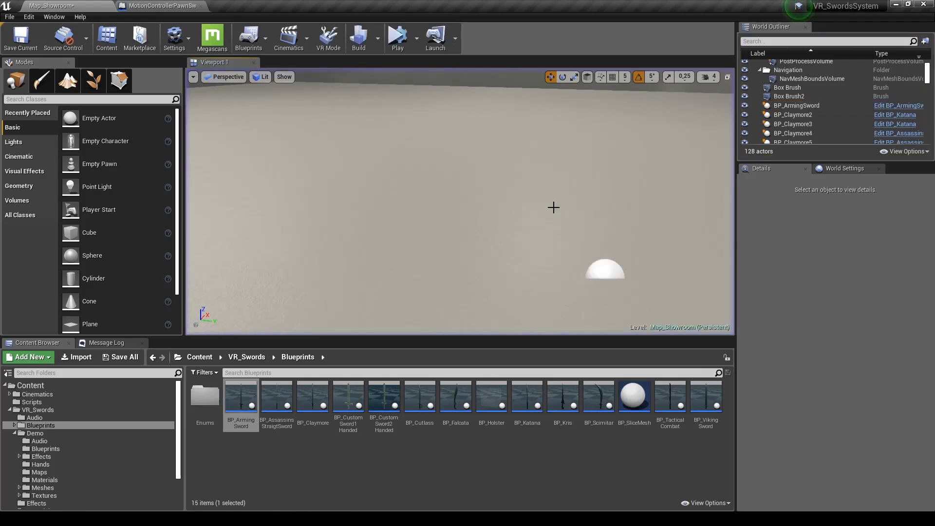
Step: Rotate the arming sword -90° about X so it lies horizontally
{"action": "right_click_drag", "start_coordinate": [554, 207], "coordinate": [568, 185]}
{"action": "left_click", "coordinate": [453, 212]}
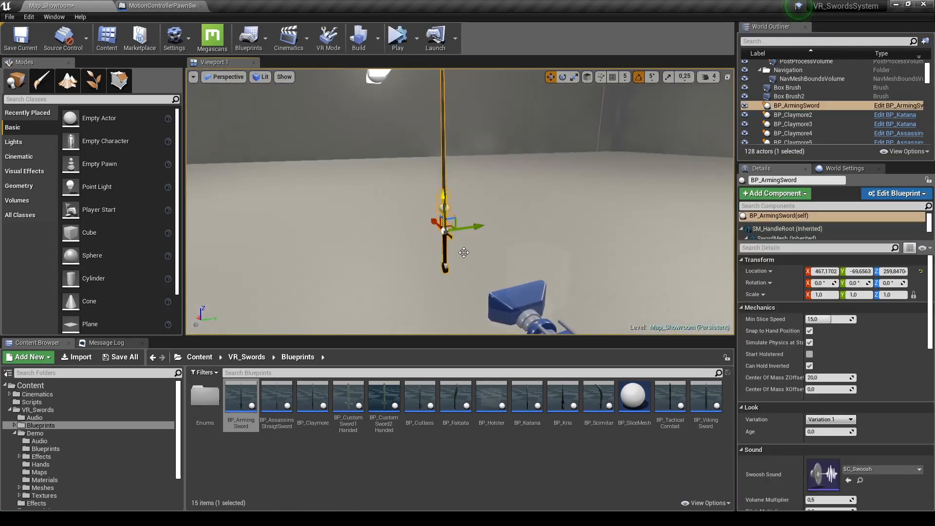
{"action": "key", "text": "e"}
{"action": "left_click_drag", "start_coordinate": [413, 194], "coordinate": [383, 247]}
{"action": "right_click_drag", "start_coordinate": [455, 195], "coordinate": [497, 221]}
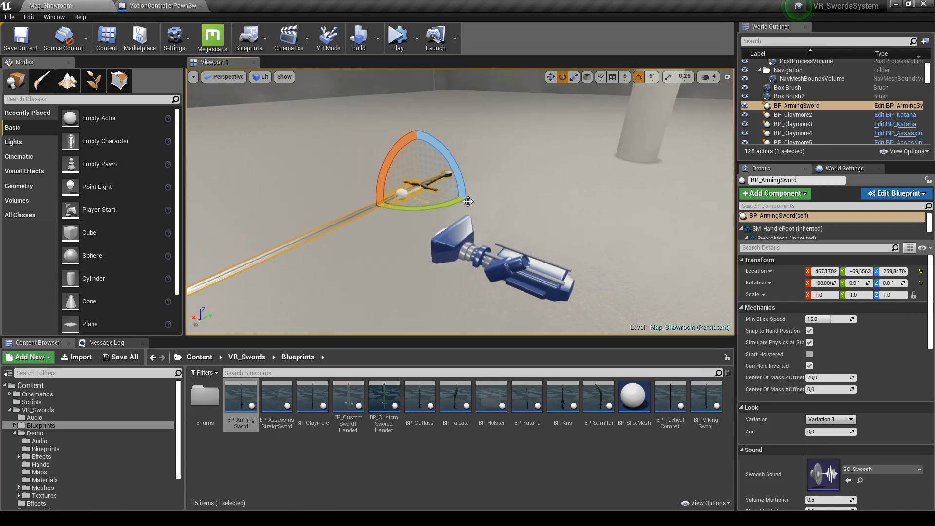
Step: Move the horizontal arming sword along X to about 526, in front of the VRPawn
{"action": "key", "text": "w"}
{"action": "left_click_drag", "start_coordinate": [403, 181], "coordinate": [321, 155]}
{"action": "right_click_drag", "start_coordinate": [478, 206], "coordinate": [415, 196]}
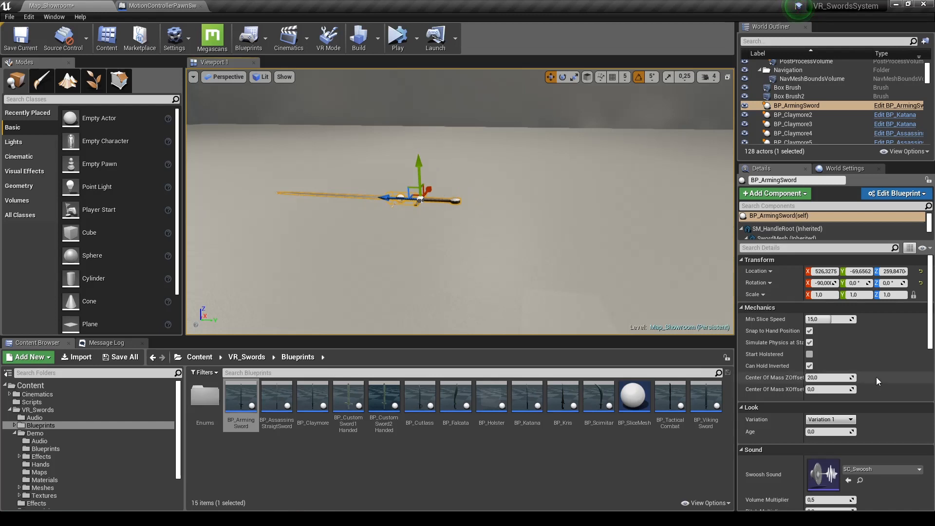
{"action": "right_click_drag", "start_coordinate": [385, 199], "coordinate": [409, 222]}
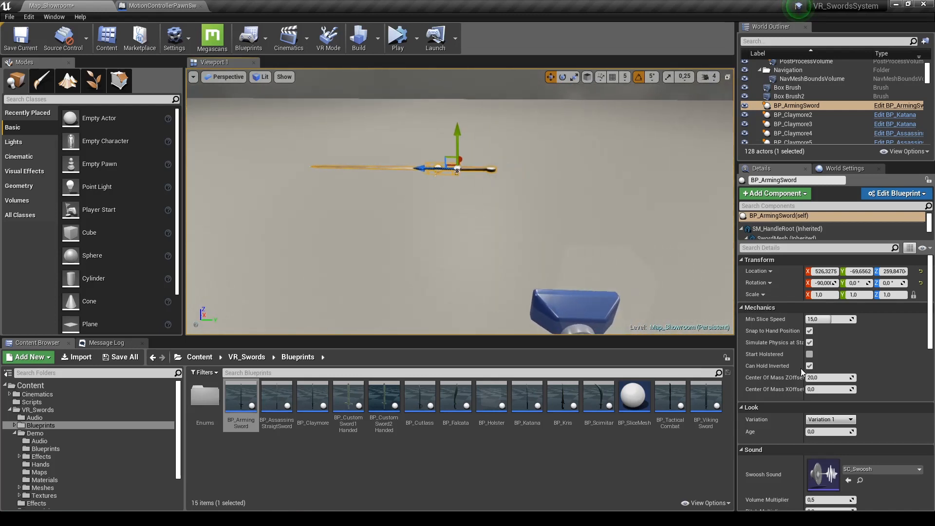
Step: Disable Simulate Physics at Start in the arming sword's Mechanics settings
{"action": "left_click", "coordinate": [741, 308]}
{"action": "left_click", "coordinate": [741, 308]}
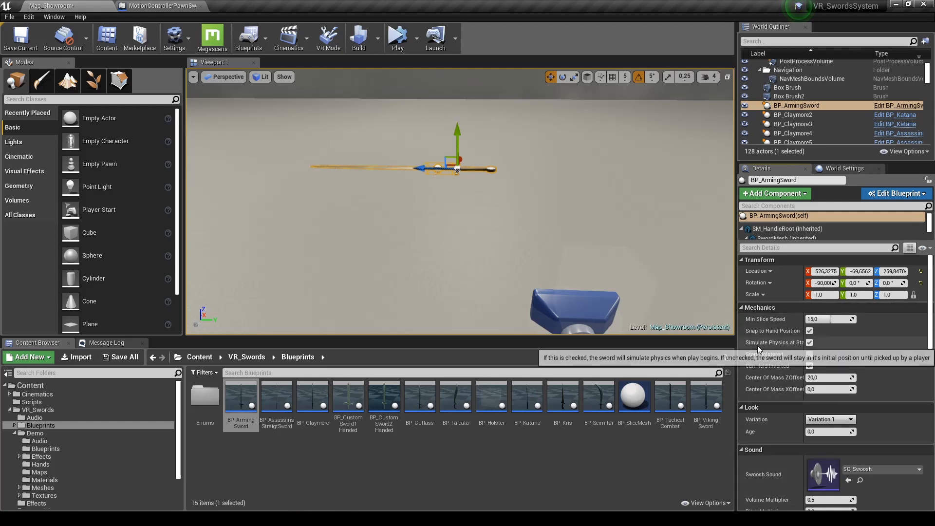
{"action": "left_click", "coordinate": [809, 343]}
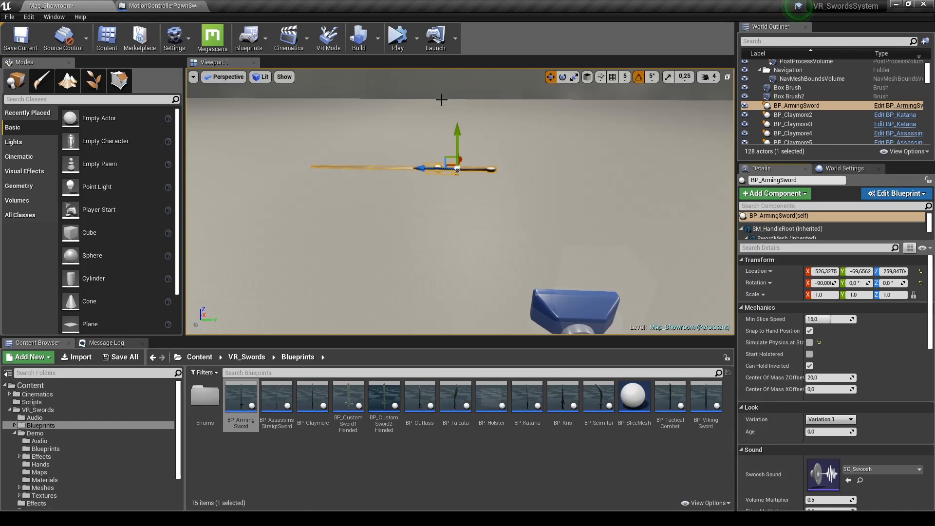
Step: Simulate the level again to check the arming sword with its start physics disabled, and stop the simulation
{"action": "left_click", "coordinate": [419, 43]}
{"action": "left_click", "coordinate": [396, 38]}
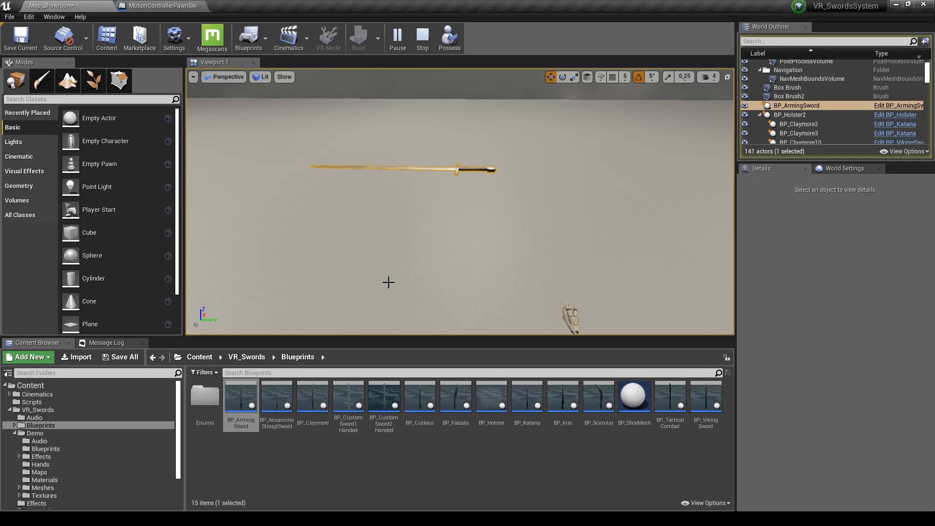
{"action": "key", "text": "Escape"}
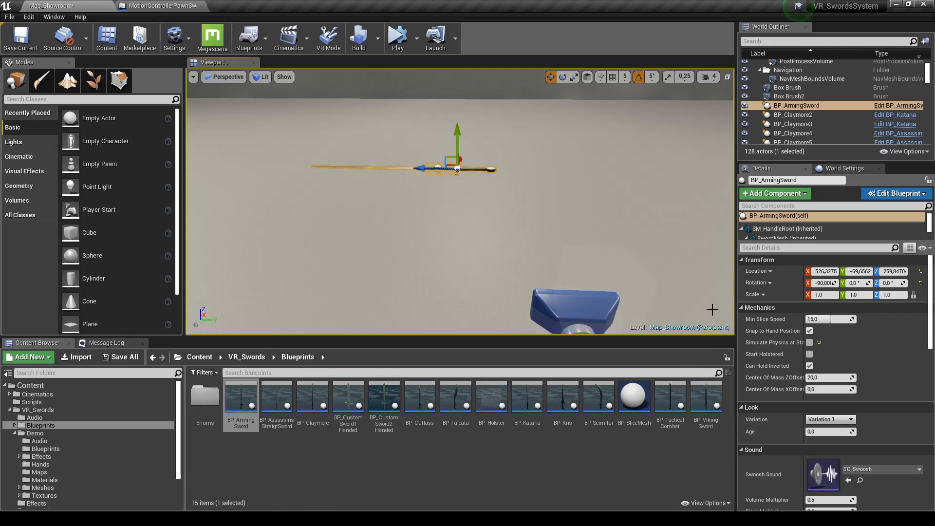
Step: Place a BP_SliceMesh in the level next to the arming sword and raise it to a Z location of about 230
{"action": "mouse_move", "coordinate": [776, 319]}
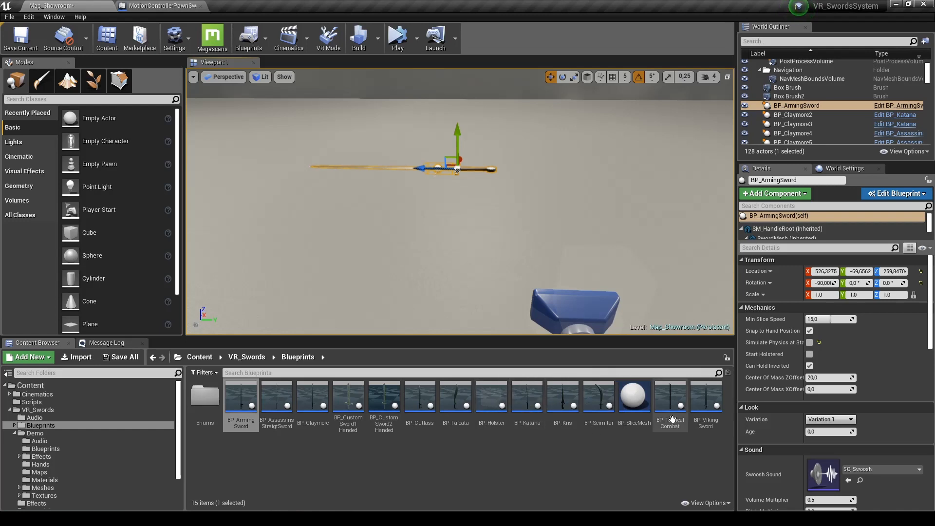
{"action": "left_click_drag", "start_coordinate": [634, 397], "coordinate": [510, 246]}
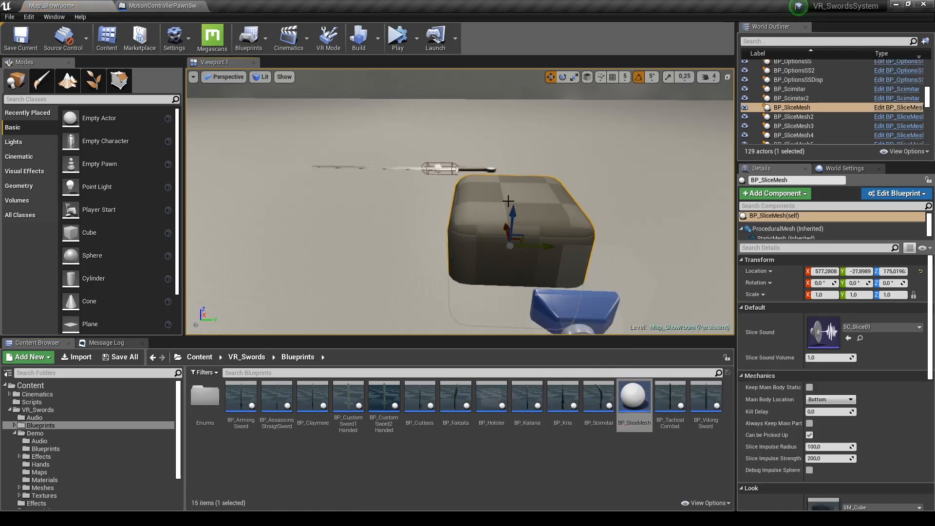
{"action": "left_click_drag", "start_coordinate": [508, 201], "coordinate": [507, 163]}
{"action": "key", "text": "f"}
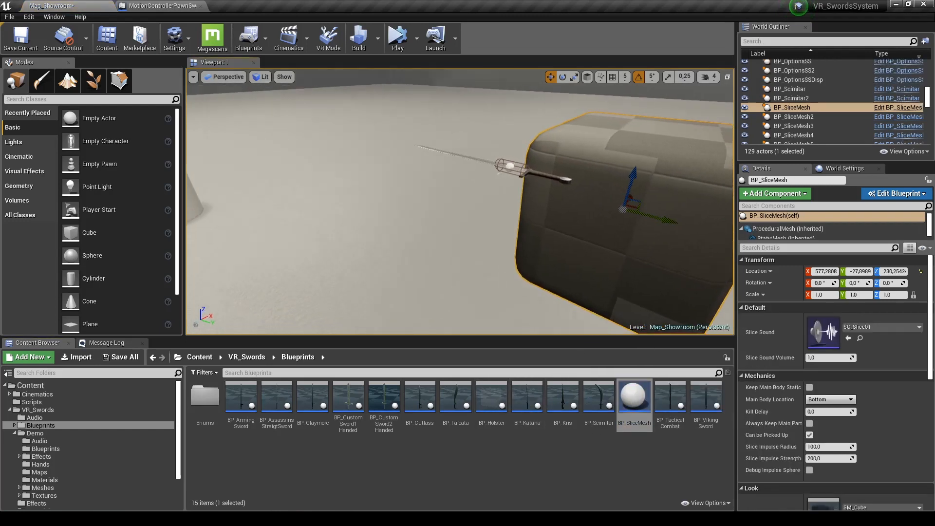
Step: Move the slice mesh to about X 615, Y -10 and review its Mechanics and Look settings
{"action": "left_click_drag", "start_coordinate": [584, 199], "coordinate": [642, 215]}
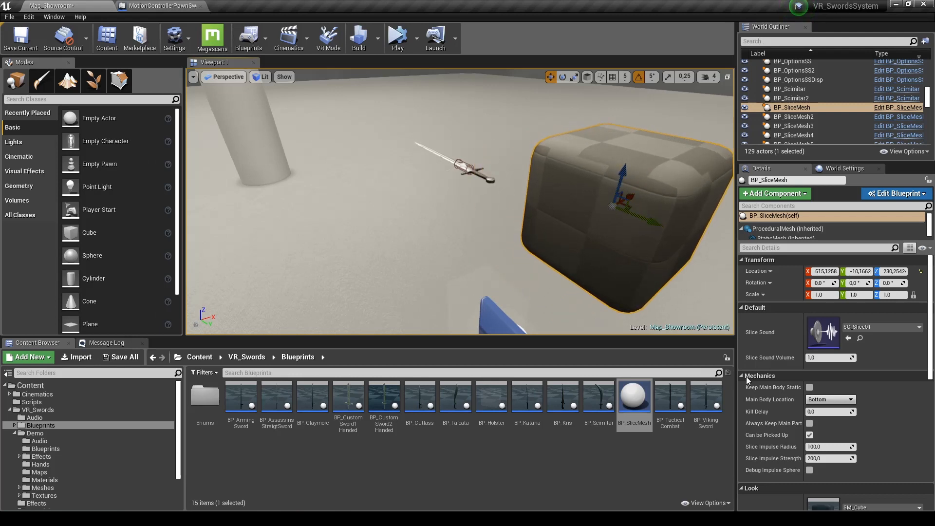
{"action": "scroll", "coordinate": [908, 388], "scroll_direction": "down", "scroll_amount": 5}
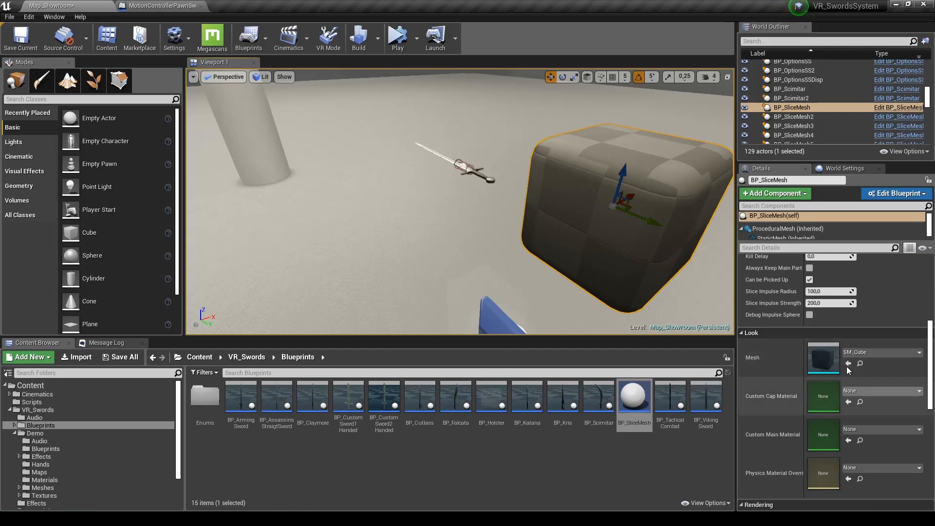
{"action": "scroll", "coordinate": [848, 401], "scroll_direction": "up", "scroll_amount": 5}
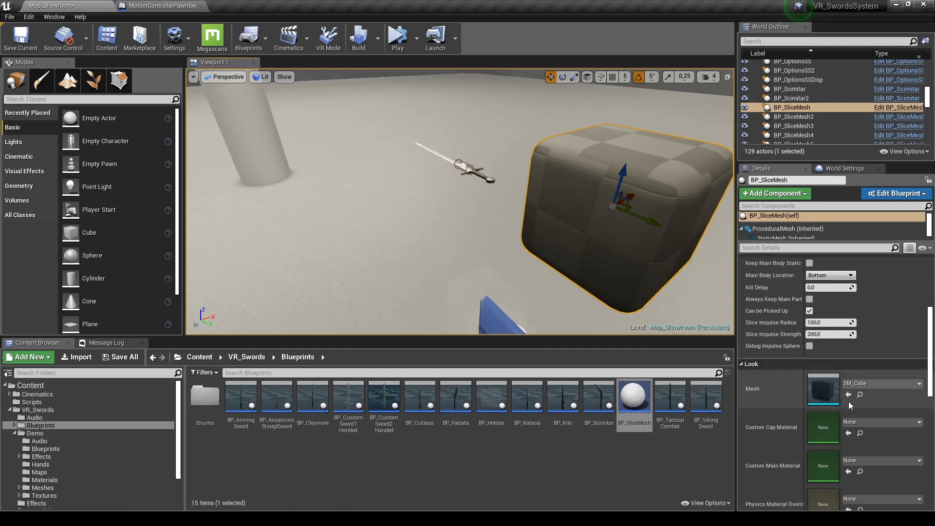
Step: Run the level in VR Preview to test the arming sword on the slice mesh
{"action": "left_click", "coordinate": [476, 174]}
{"action": "left_click", "coordinate": [599, 214]}
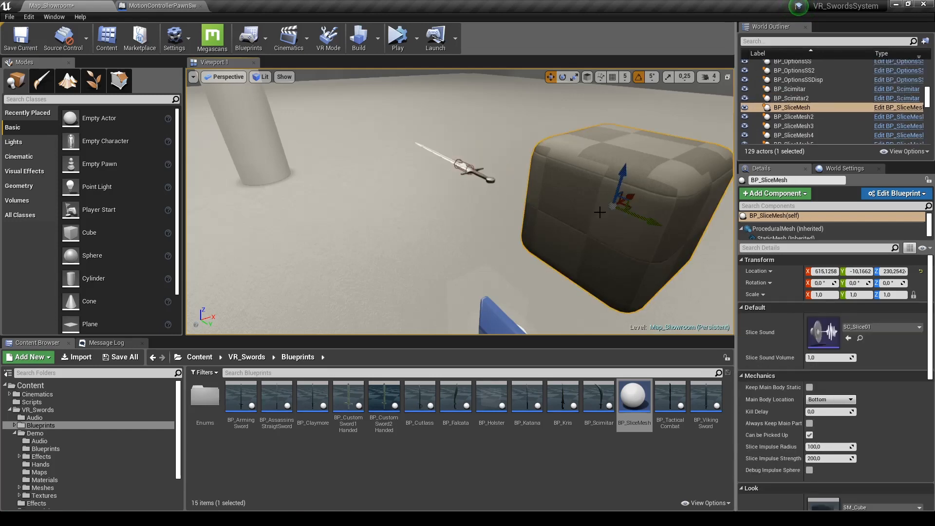
{"action": "left_click", "coordinate": [417, 39]}
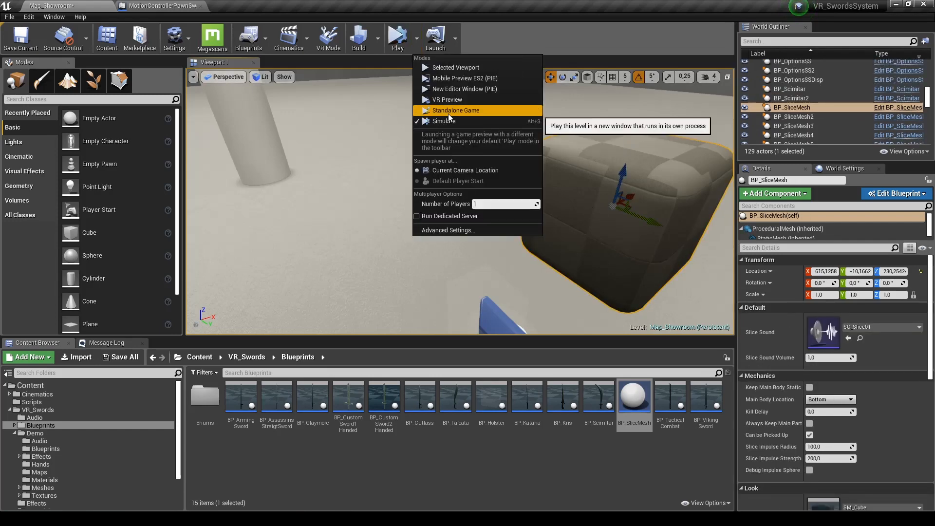
{"action": "left_click", "coordinate": [449, 100]}
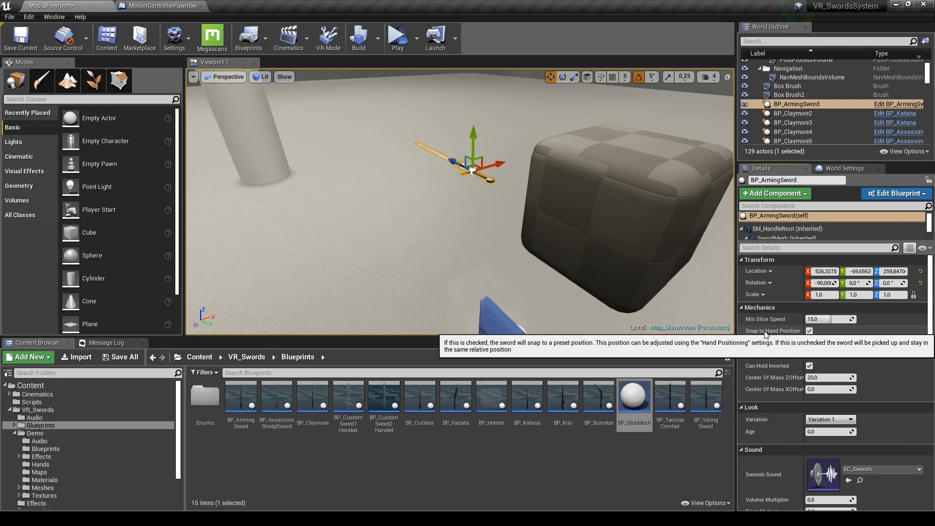
Step: Duplicate the arming sword along X to about 506, with Snap to Hand Position disabled on the copy and enabled on the original
{"action": "left_click", "coordinate": [809, 332]}
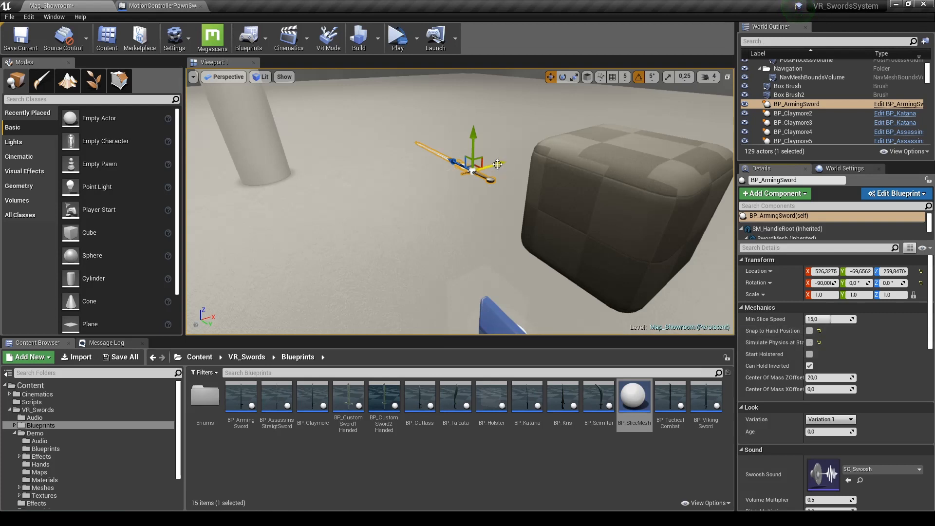
{"action": "left_click_drag", "start_coordinate": [497, 165], "coordinate": [468, 174], "text": "alt"}
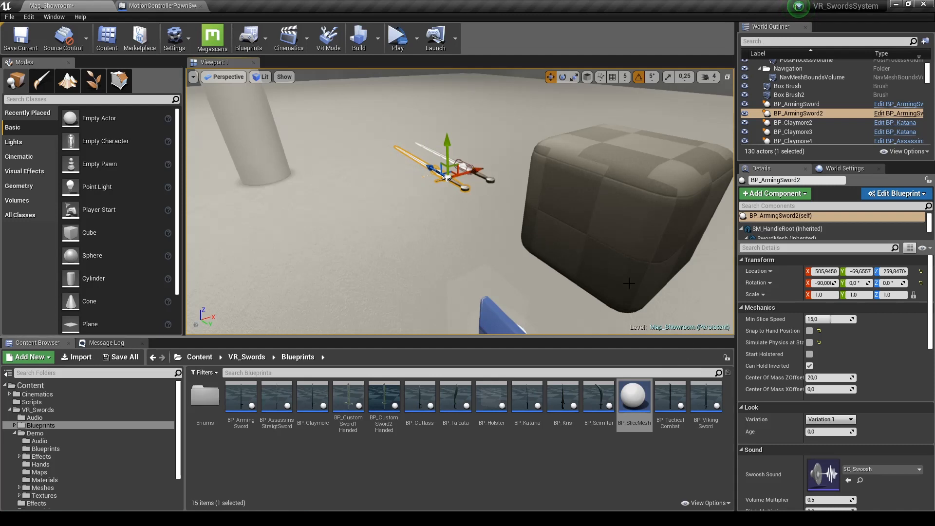
{"action": "left_click", "coordinate": [493, 179]}
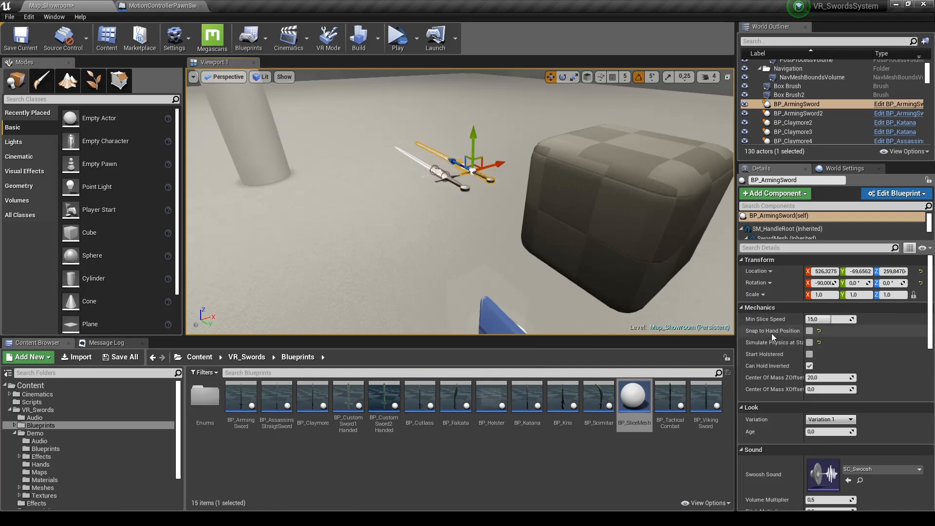
{"action": "left_click", "coordinate": [809, 331]}
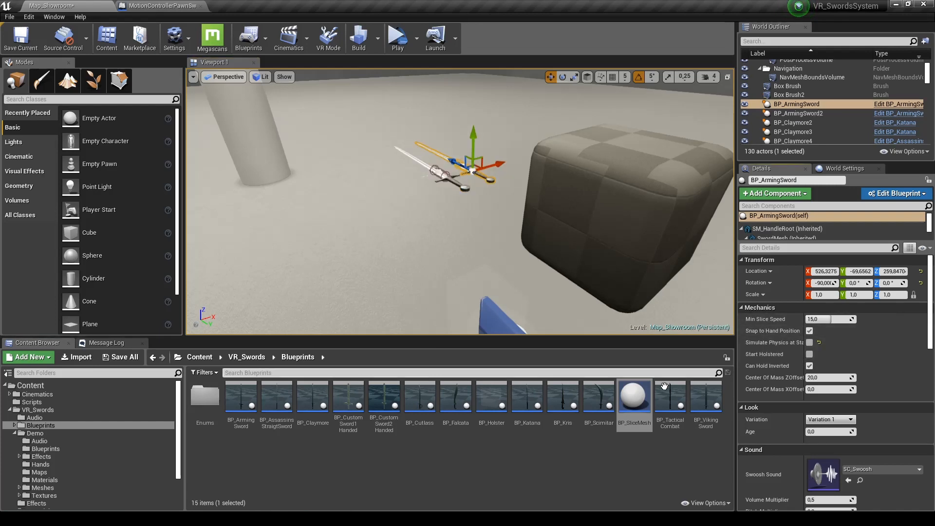
{"action": "left_click", "coordinate": [449, 180]}
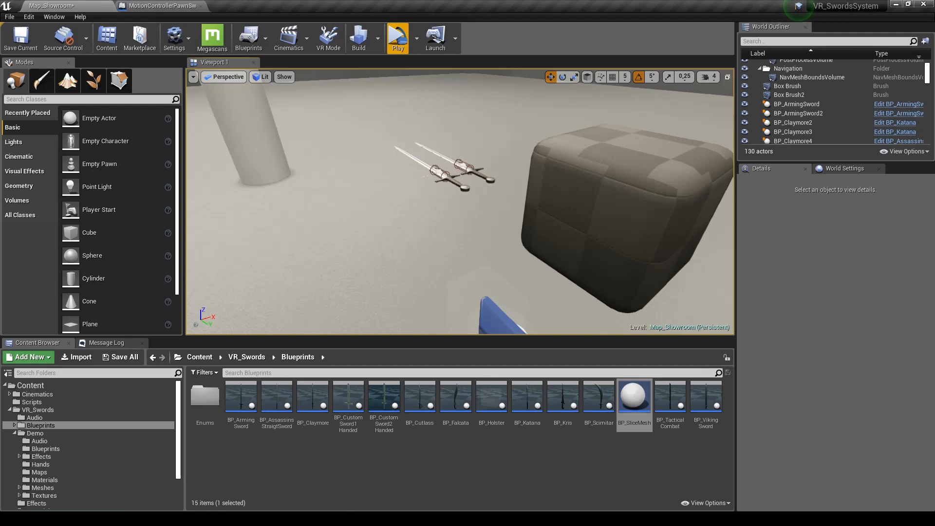
Step: Place a BP_Scimitar beside the VRPawn at about X 521, Y 15, Z 175 and enable its Start Holstered option
{"action": "left_click", "coordinate": [473, 171]}
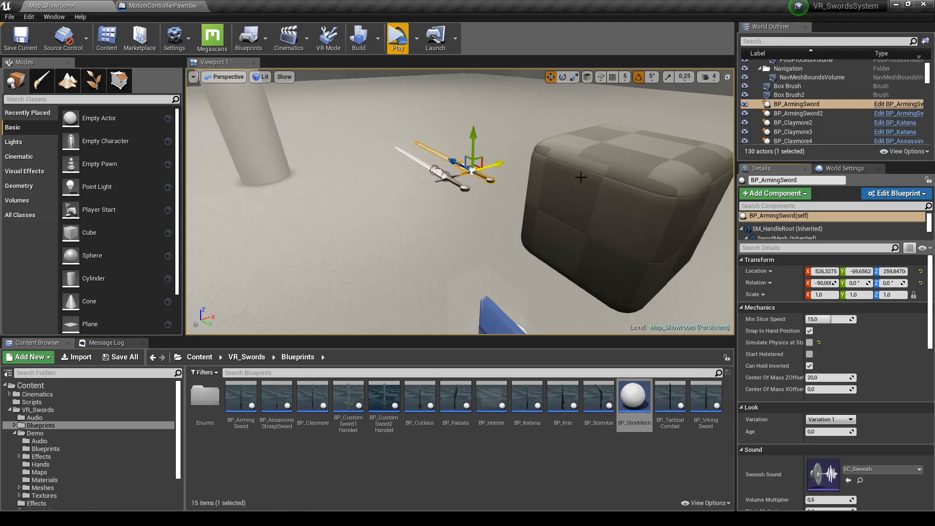
{"action": "right_click_drag", "start_coordinate": [515, 165], "coordinate": [516, 165]}
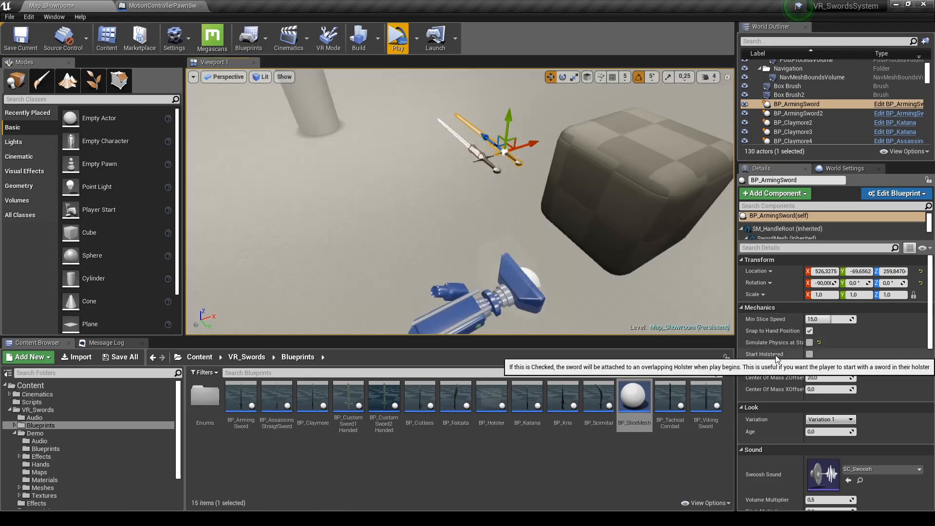
{"action": "right_click_drag", "start_coordinate": [508, 152], "coordinate": [497, 174]}
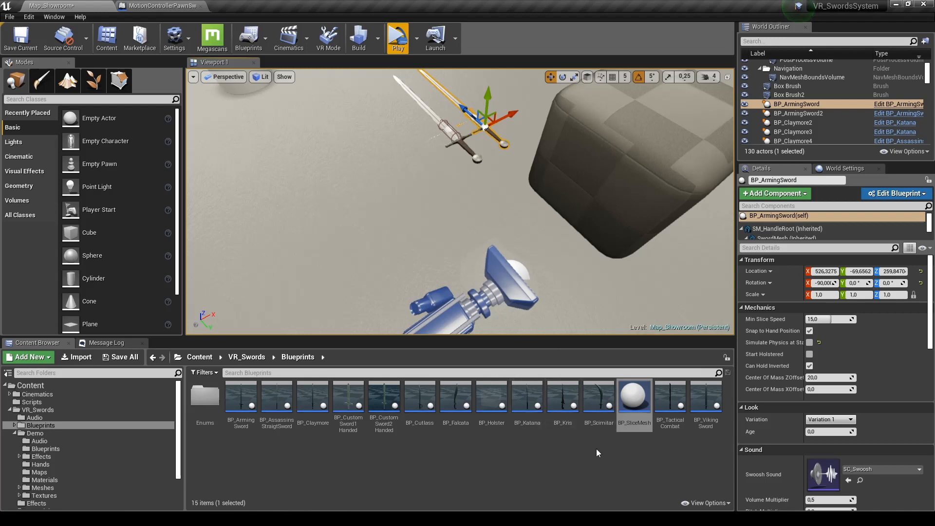
{"action": "left_click", "coordinate": [599, 402]}
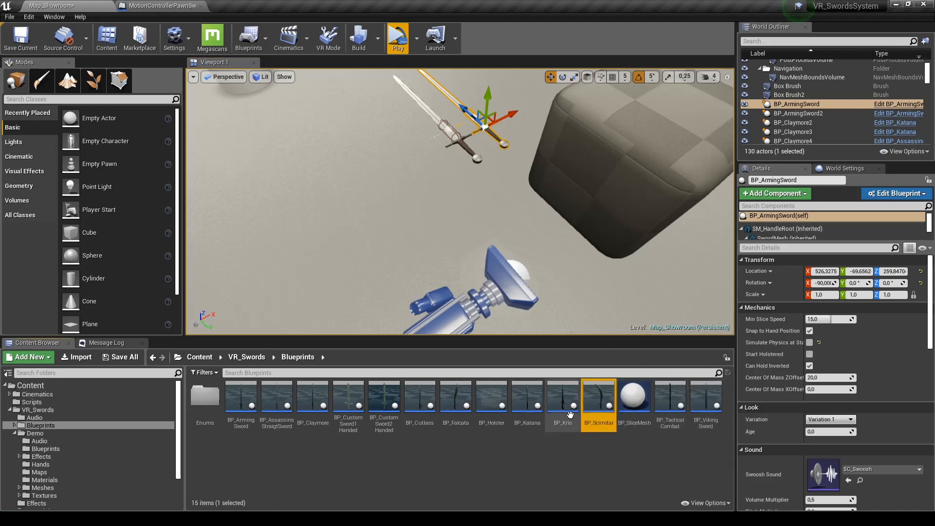
{"action": "left_click_drag", "start_coordinate": [601, 410], "coordinate": [542, 281]}
{"action": "right_click_drag", "start_coordinate": [624, 284], "coordinate": [582, 285]}
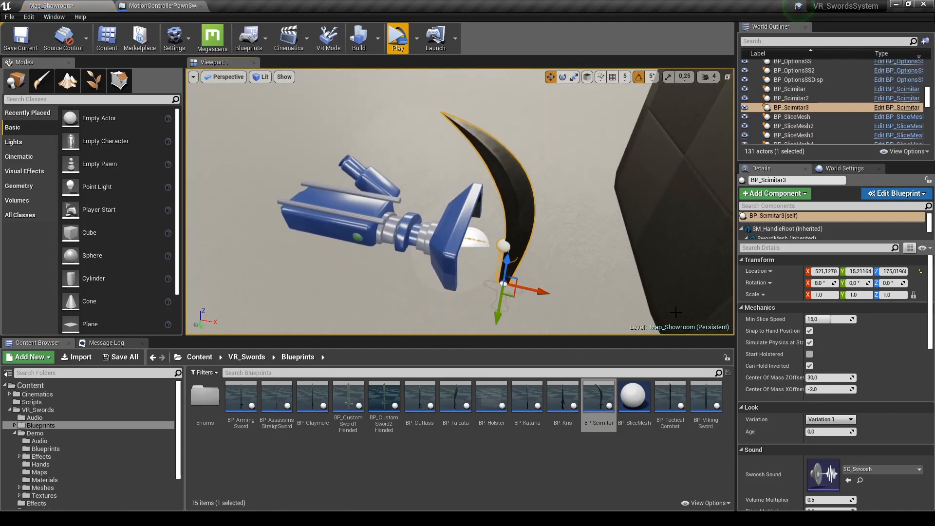
{"action": "left_click", "coordinate": [810, 354]}
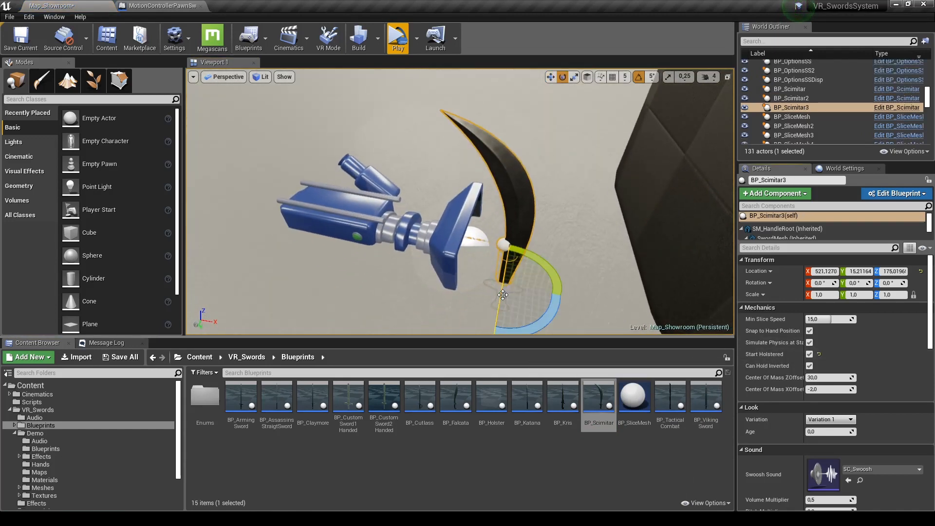
Step: Turn the scimitar blade-down to a rotation of about 163, -29, 8 and move it to about X 499, Y 21, Z 167 at the VRPawn
{"action": "mouse_move", "coordinate": [503, 302]}
{"action": "left_mouse_down"}
{"action": "mouse_move", "coordinate": [499, 331]}
{"action": "mouse_move", "coordinate": [499, 316]}
{"action": "left_mouse_up"}
{"action": "right_click_drag", "start_coordinate": [507, 292], "coordinate": [506, 206]}
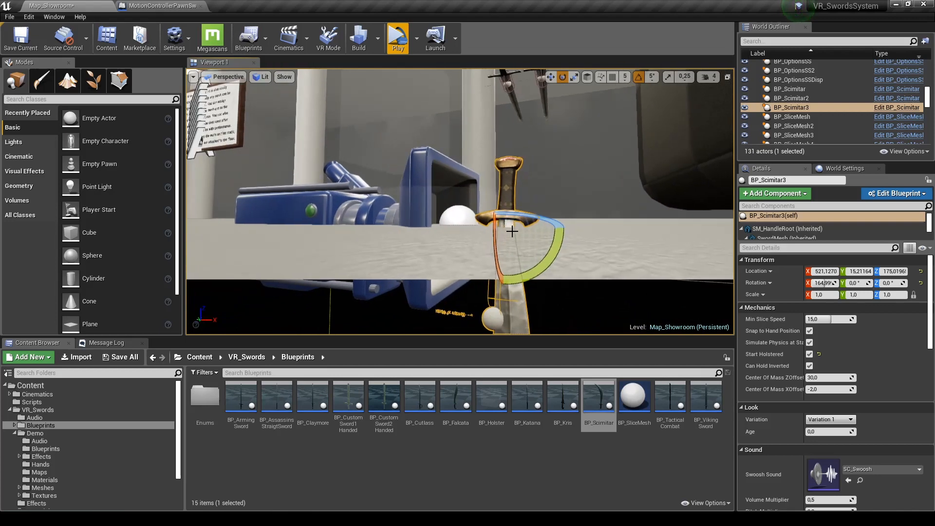
{"action": "key", "text": "w"}
{"action": "left_click_drag", "start_coordinate": [504, 263], "coordinate": [501, 296]}
{"action": "left_click_drag", "start_coordinate": [539, 271], "coordinate": [466, 310]}
{"action": "key", "text": "e"}
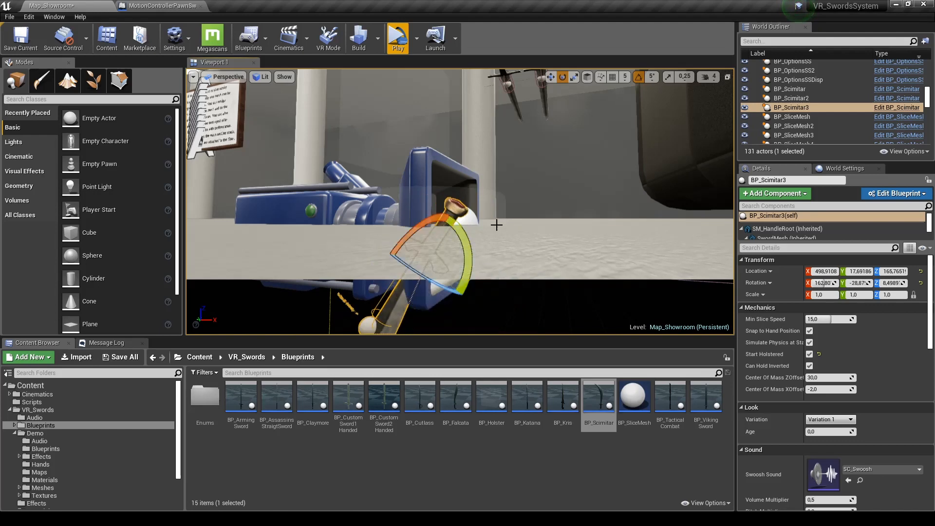
{"action": "right_click_drag", "start_coordinate": [510, 165], "coordinate": [483, 223]}
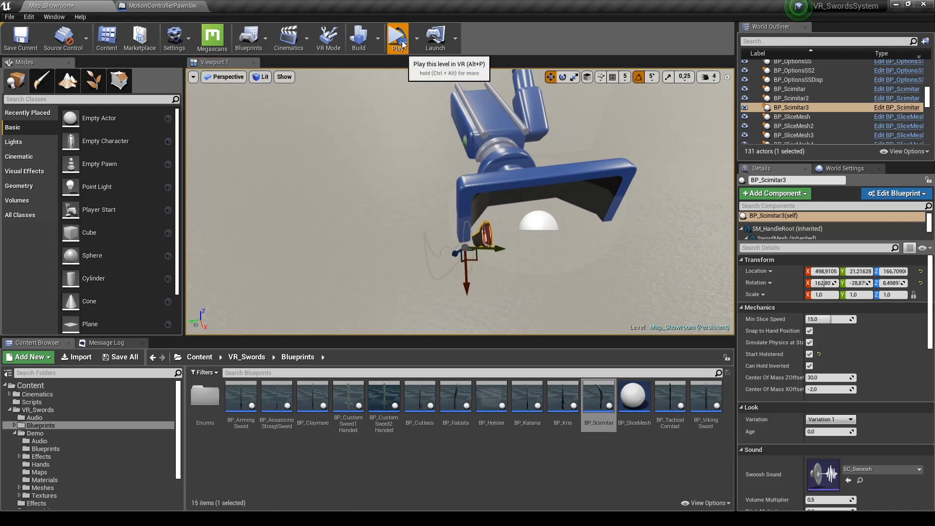
Step: Test the holstered scimitar in VR, and reposition it to about X 501, Y 20, Z 173
{"action": "left_click", "coordinate": [403, 44]}
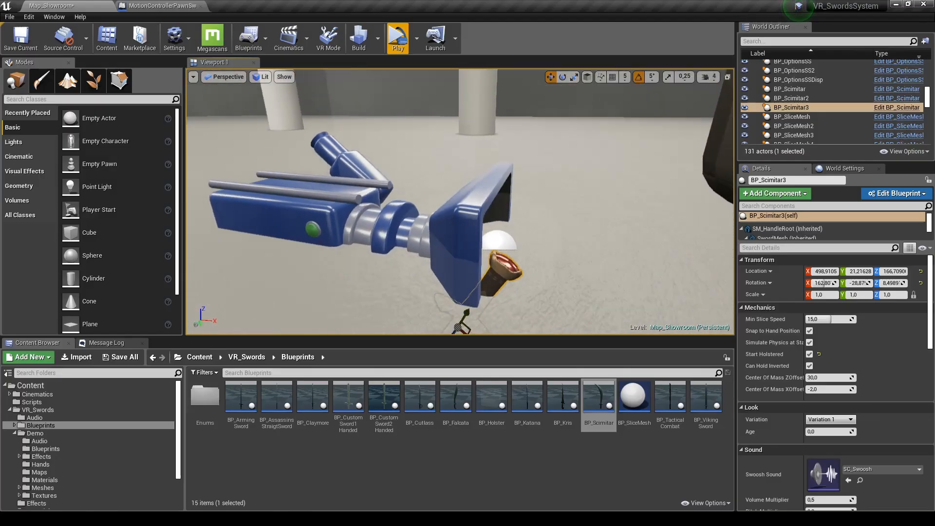
{"action": "right_click_drag", "start_coordinate": [484, 241], "coordinate": [484, 218]}
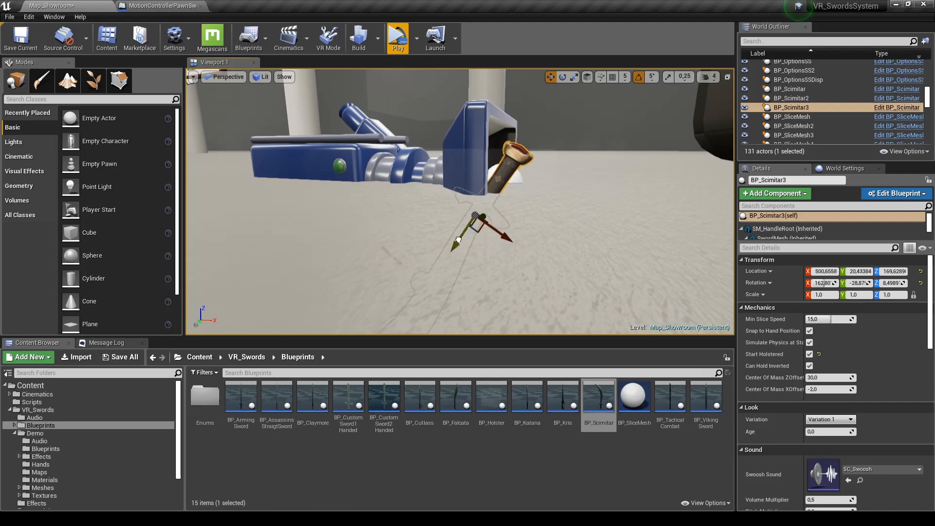
{"action": "right_click_drag", "start_coordinate": [563, 248], "coordinate": [552, 222]}
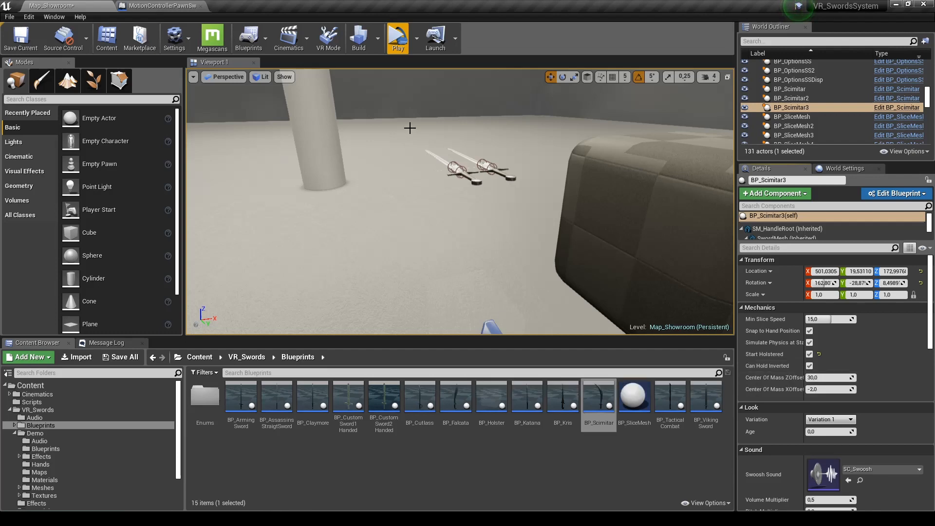
Step: Enable Snap to Hand Position and disable Can Hold Inverted on the duplicated arming sword
{"action": "mouse_move", "coordinate": [409, 128]}
{"action": "right_mouse_down"}
{"action": "mouse_move", "coordinate": [456, 168]}
{"action": "mouse_move", "coordinate": [470, 151]}
{"action": "mouse_move", "coordinate": [402, 170]}
{"action": "right_mouse_up"}
{"action": "left_click", "coordinate": [615, 221]}
{"action": "left_click", "coordinate": [500, 165]}
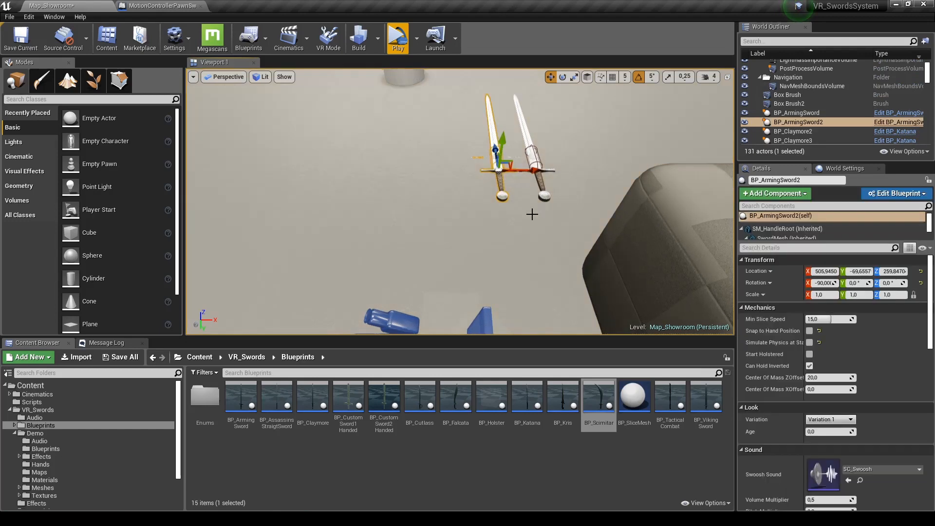
{"action": "left_click", "coordinate": [810, 331]}
{"action": "left_click", "coordinate": [810, 366]}
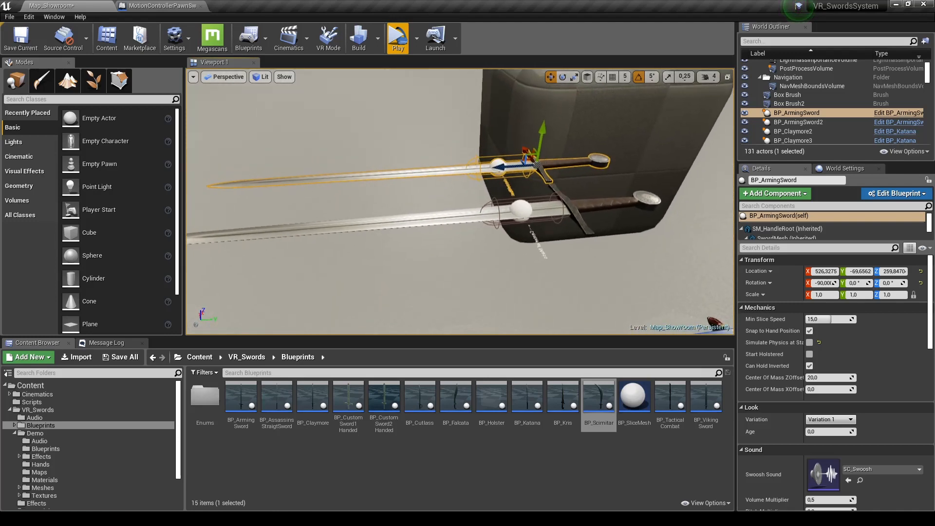
Step: Examine the center of mass markers on both arming swords together with the Center Of Mass Z and X Offset settings
{"action": "right_click_drag", "start_coordinate": [653, 292], "coordinate": [685, 302]}
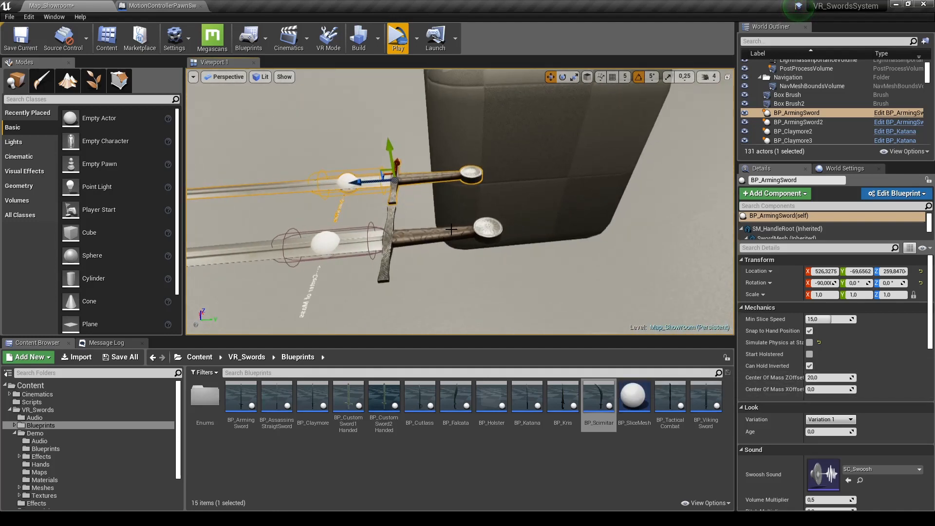
{"action": "right_click_drag", "start_coordinate": [630, 267], "coordinate": [614, 265]}
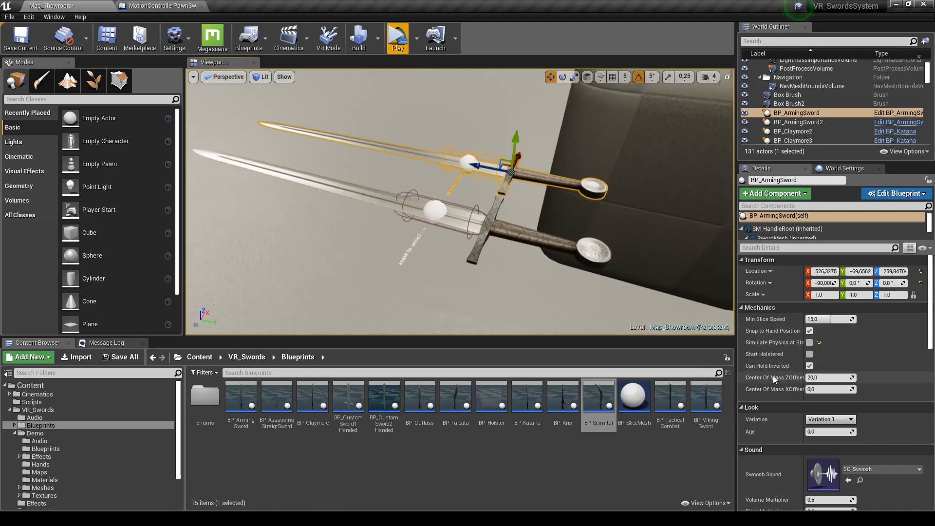
{"action": "mouse_move", "coordinate": [801, 379]}
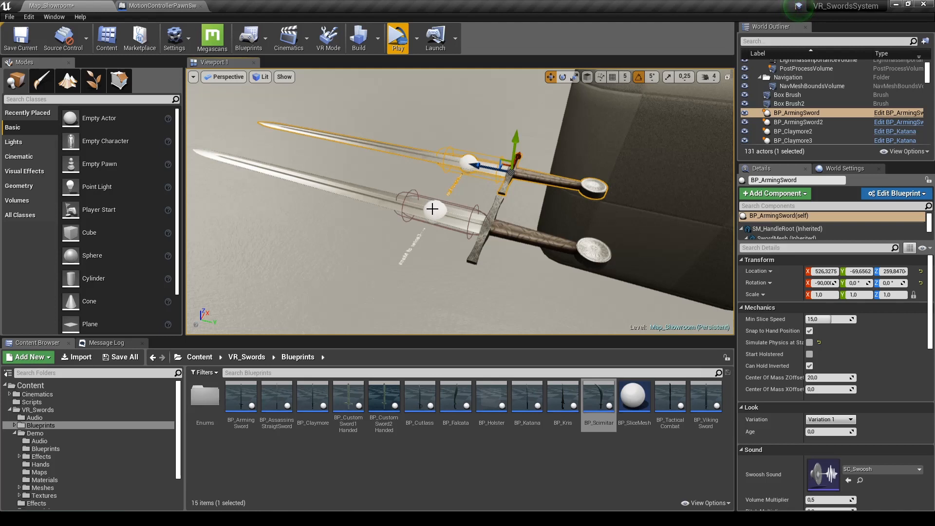
{"action": "right_click_drag", "start_coordinate": [435, 261], "coordinate": [413, 261]}
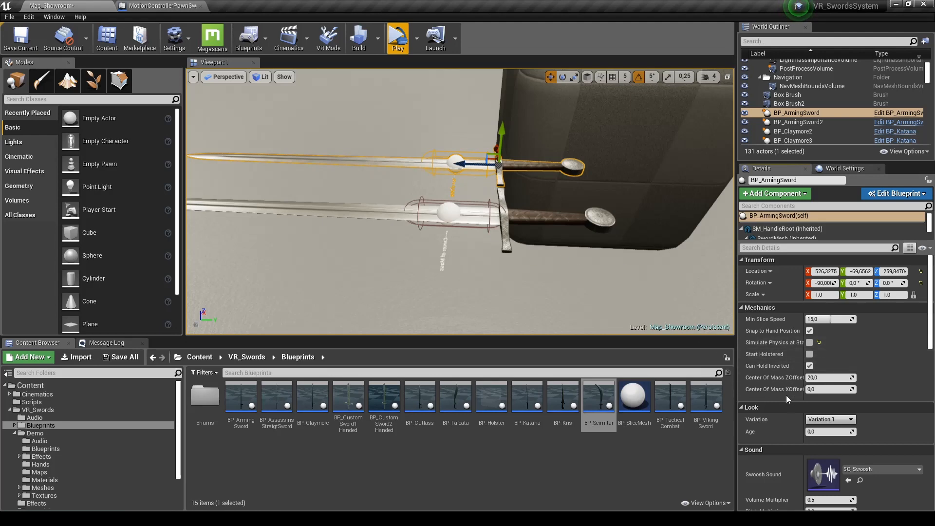
{"action": "key", "text": "d"}
{"action": "right_click_drag", "start_coordinate": [535, 274], "coordinate": [446, 290]}
{"action": "key", "text": "w"}
{"action": "key", "text": "s"}
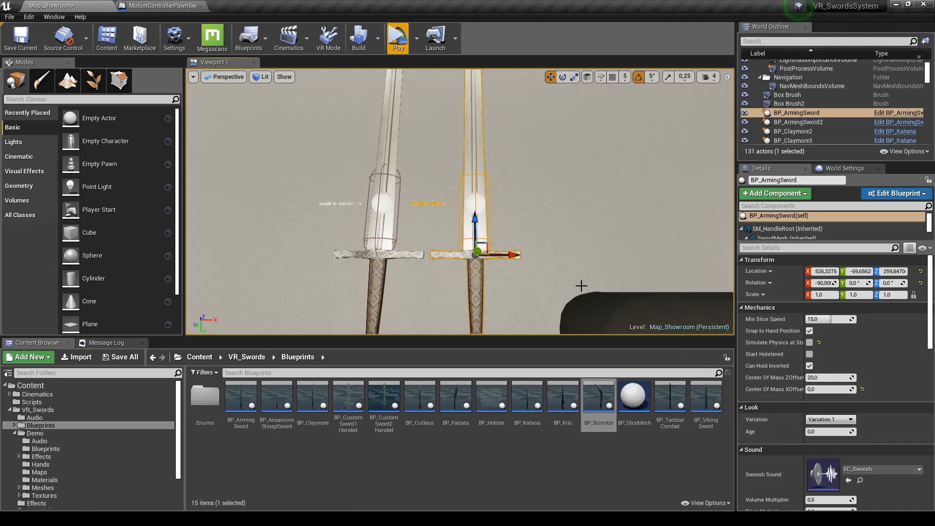
Step: Re-enable Can Hold Inverted on the duplicated arming sword
{"action": "mouse_move", "coordinate": [582, 286]}
{"action": "right_mouse_down"}
{"action": "mouse_move", "coordinate": [582, 263]}
{"action": "mouse_move", "coordinate": [581, 286]}
{"action": "right_mouse_up"}
{"action": "left_click", "coordinate": [364, 295]}
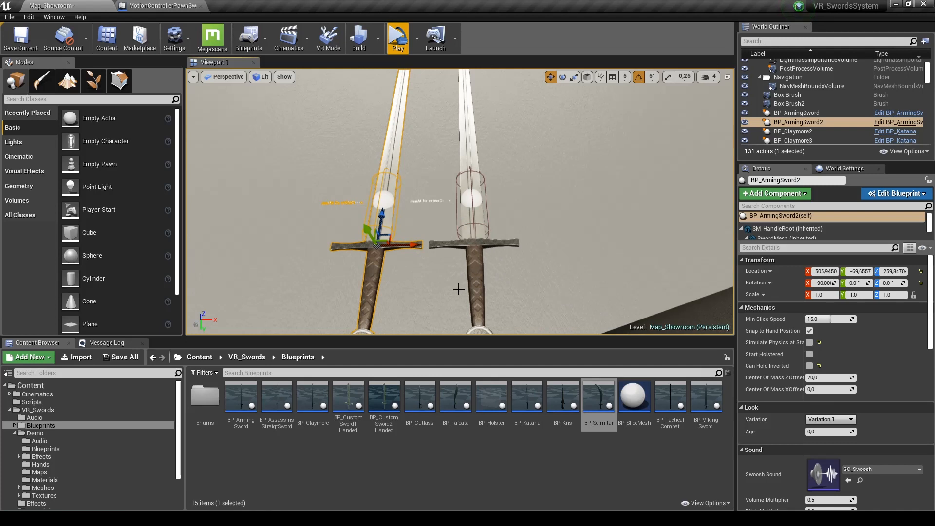
{"action": "left_click", "coordinate": [810, 366]}
Step: Set the original arming sword's look to Variation 2 and duplicate it along X to about 547
{"action": "left_click", "coordinate": [473, 284]}
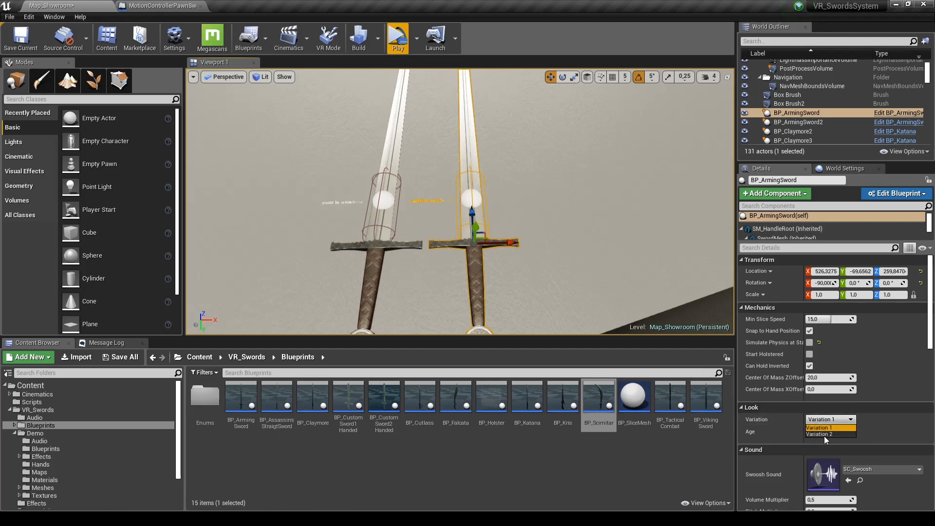
{"action": "left_click", "coordinate": [826, 435]}
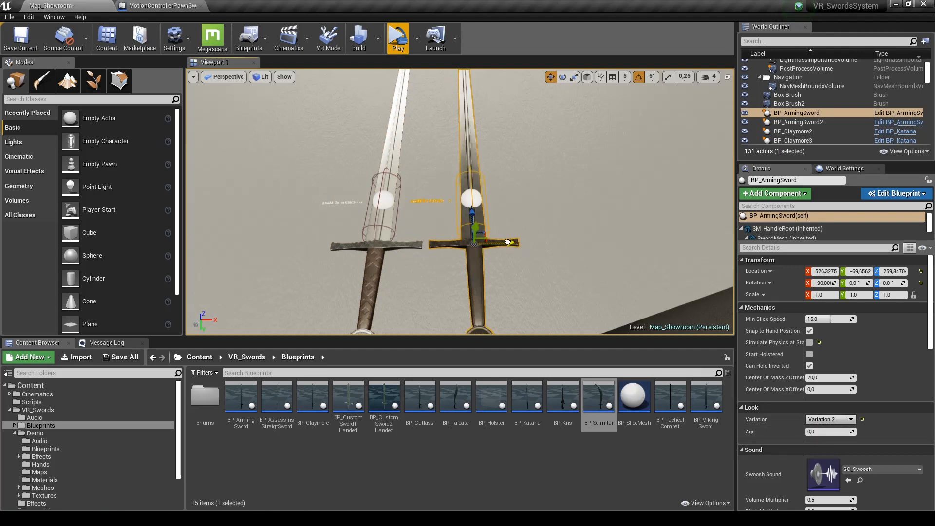
{"action": "left_click_drag", "start_coordinate": [508, 242], "coordinate": [605, 245], "text": "alt"}
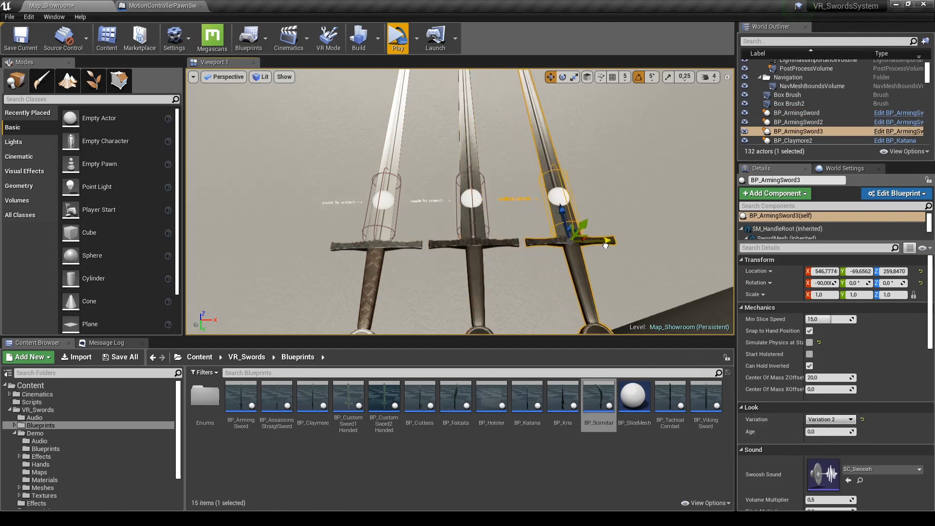
{"action": "left_click", "coordinate": [408, 242]}
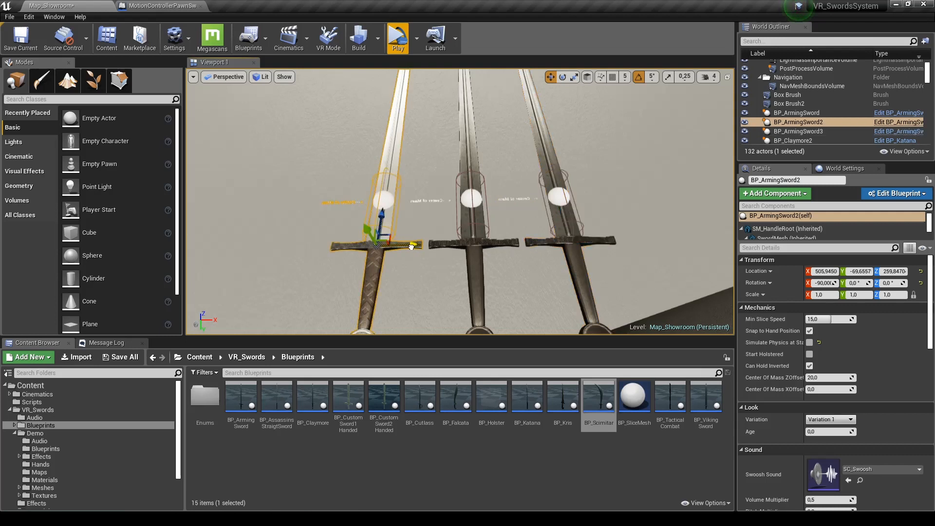
Step: Duplicate BP_ArmingSword2 along X into the free space beside it and set BP_ArmingSword2's Age to 1.0
{"action": "left_click_drag", "start_coordinate": [411, 247], "coordinate": [317, 247], "text": "alt"}
{"action": "left_click", "coordinate": [373, 245]}
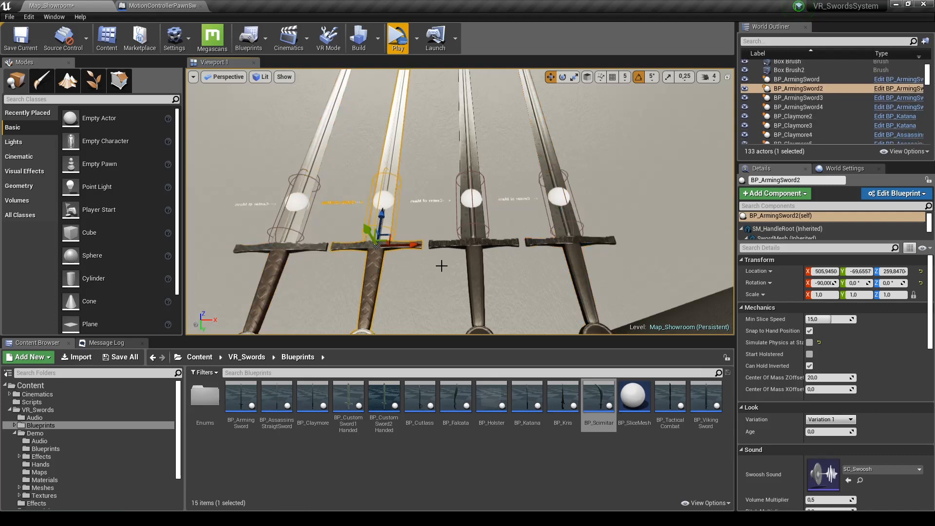
{"action": "left_click_drag", "start_coordinate": [828, 431], "coordinate": [831, 431]}
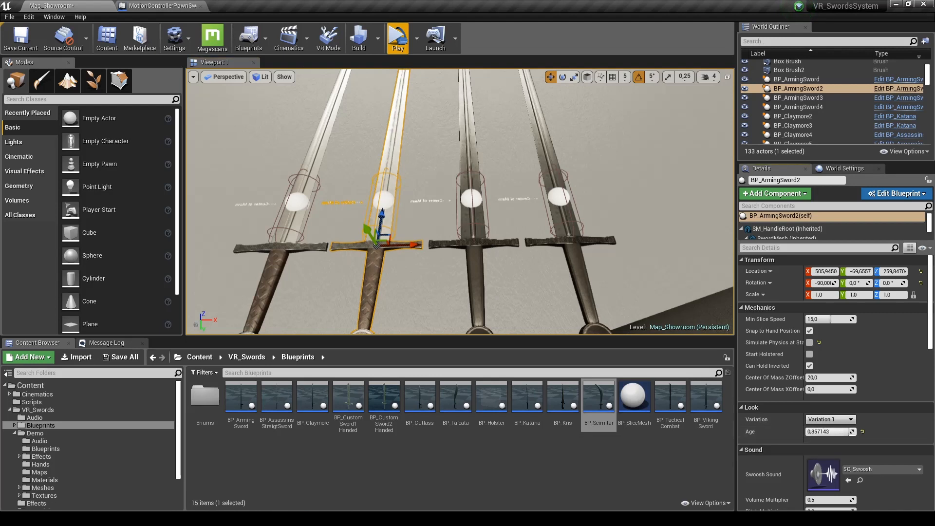
Step: Set BP_ArmingSword3's Age to about 0.25 and play the level to test the swords
{"action": "right_click_drag", "start_coordinate": [535, 219], "coordinate": [463, 238]}
{"action": "key", "text": "w"}
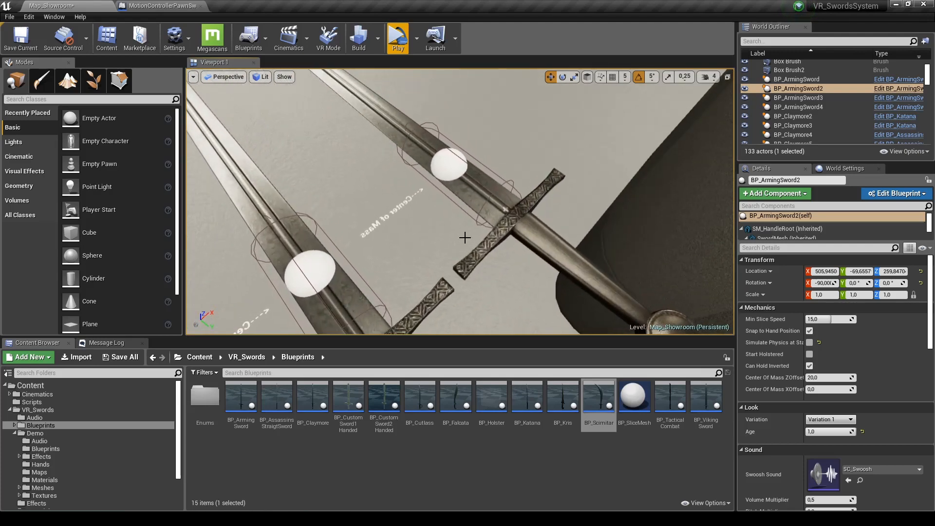
{"action": "left_click", "coordinate": [489, 238]}
{"action": "left_click_drag", "start_coordinate": [818, 431], "coordinate": [822, 432]}
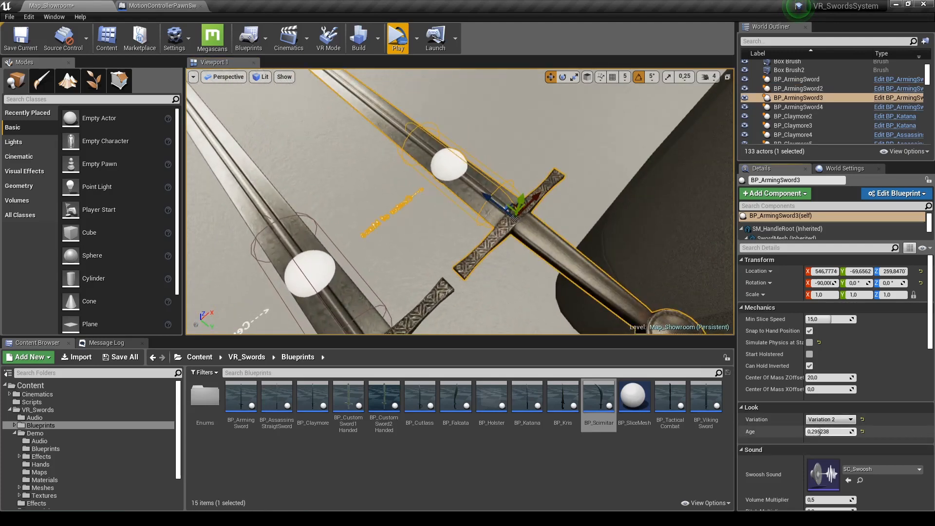
{"action": "left_click_drag", "start_coordinate": [820, 432], "coordinate": [819, 432]}
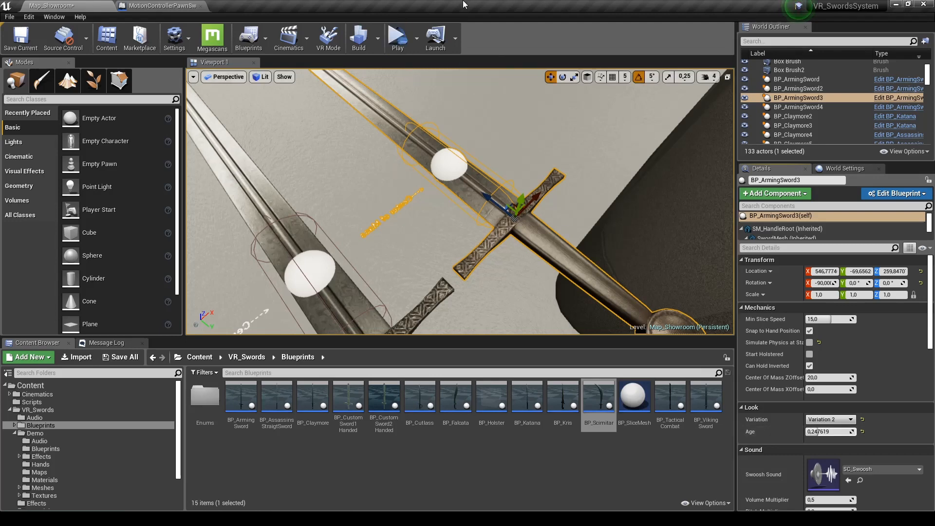
{"action": "left_click", "coordinate": [399, 40]}
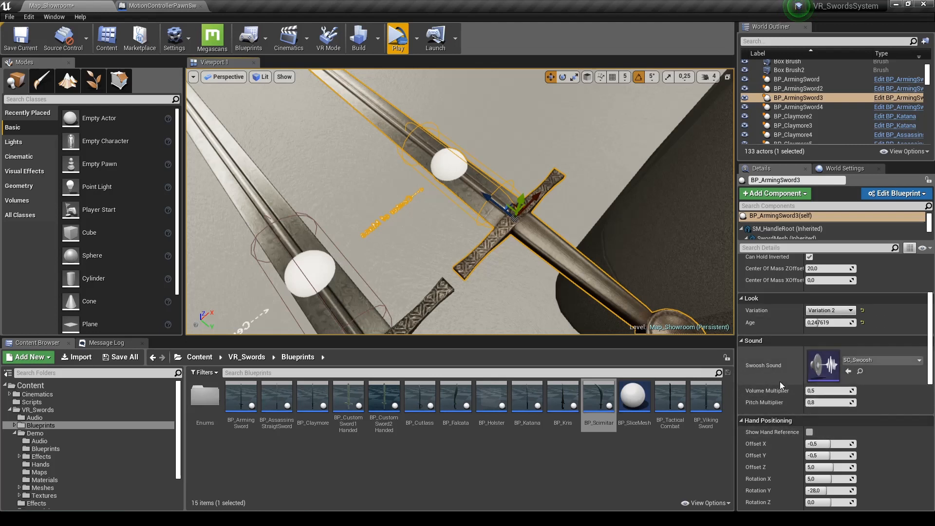
Step: Move BP_ArmingSword4 along X to about 433, away from the other three arming swords
{"action": "scroll", "coordinate": [784, 404], "scroll_direction": "down", "scroll_amount": 5}
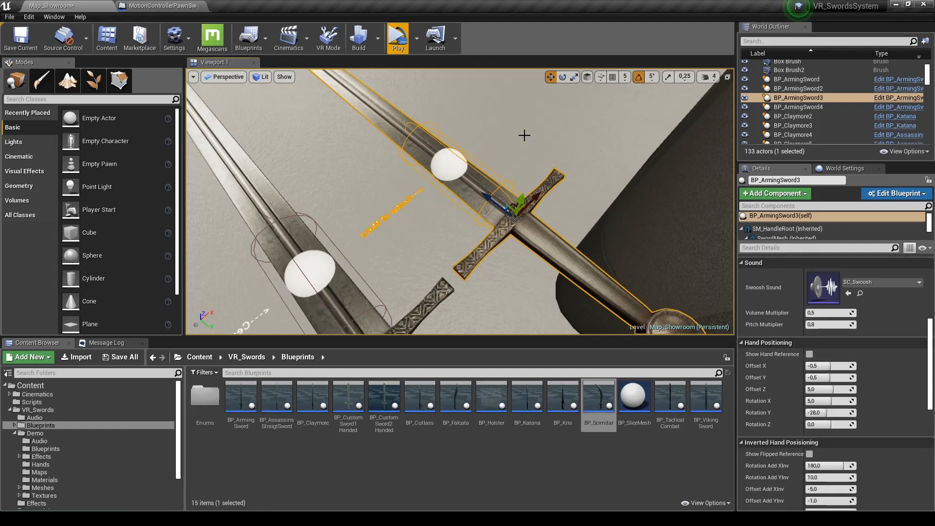
{"action": "right_click_drag", "start_coordinate": [538, 187], "coordinate": [441, 182]}
{"action": "key", "text": "s"}
{"action": "key", "text": "e"}
{"action": "key", "text": "w"}
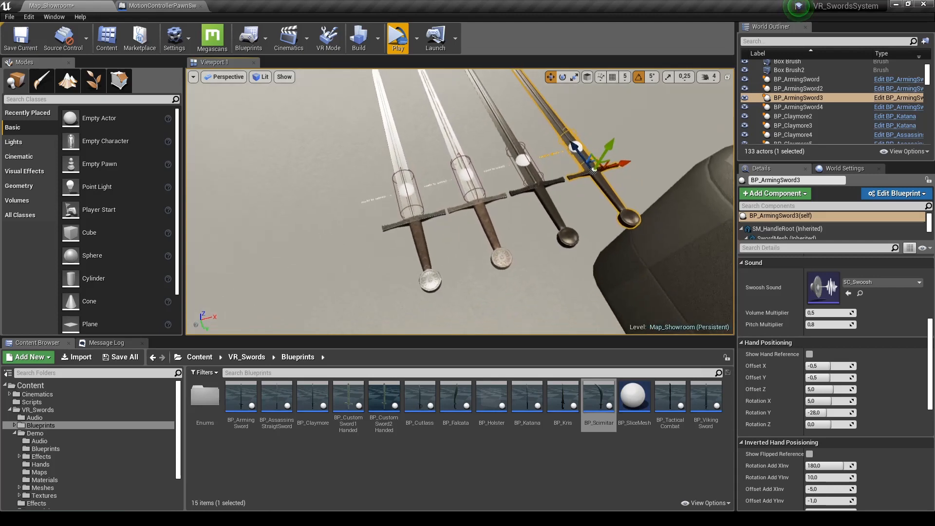
{"action": "key", "text": "a"}
{"action": "right_click_drag", "start_coordinate": [502, 212], "coordinate": [484, 213]}
{"action": "left_click", "coordinate": [502, 217]}
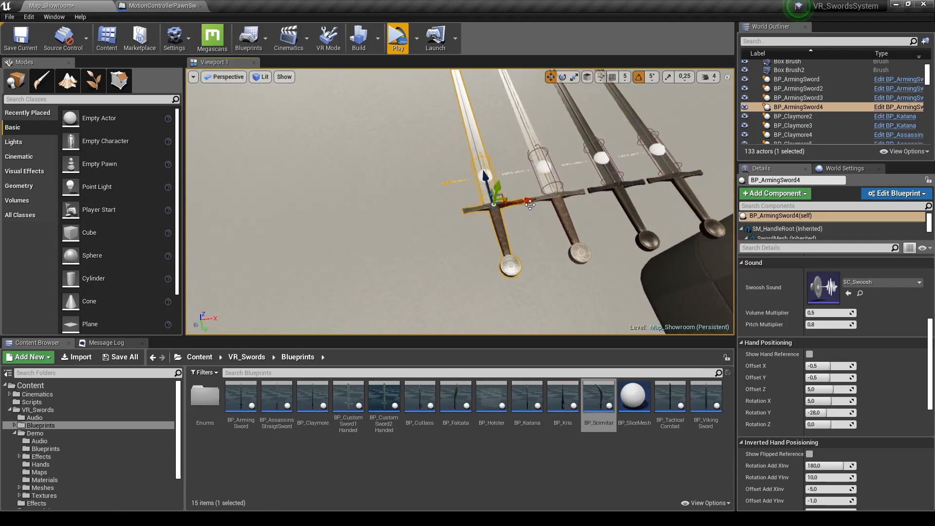
{"action": "left_click_drag", "start_coordinate": [529, 201], "coordinate": [382, 221], "text": "shift"}
{"action": "right_click_drag", "start_coordinate": [544, 228], "coordinate": [681, 151]}
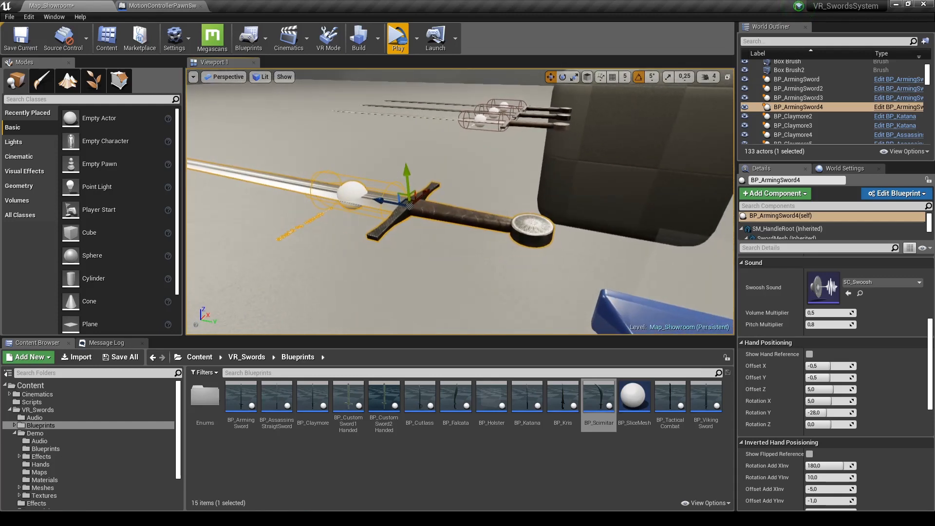
Step: Enable Show Hand Reference on BP_ArmingSword4 and reset the sword's rotation to its default
{"action": "left_click", "coordinate": [810, 355]}
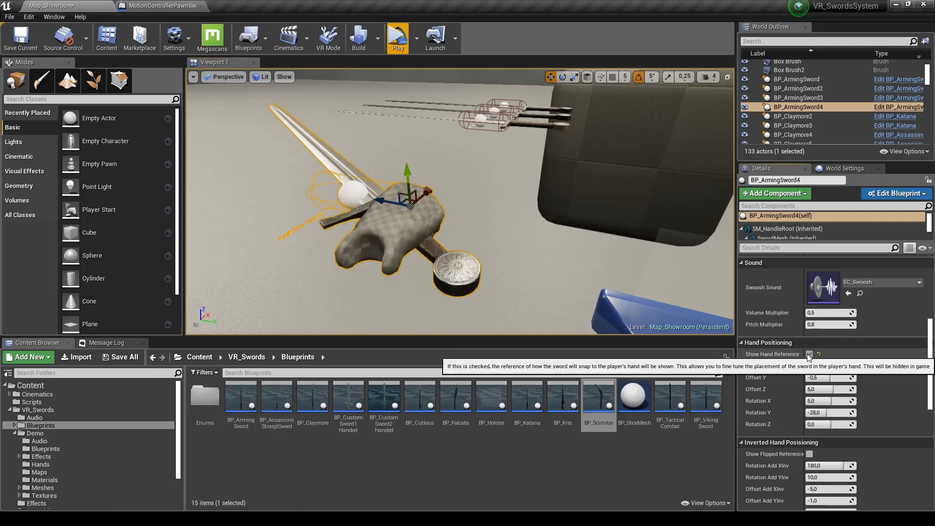
{"action": "right_click_drag", "start_coordinate": [505, 227], "coordinate": [209, 217]}
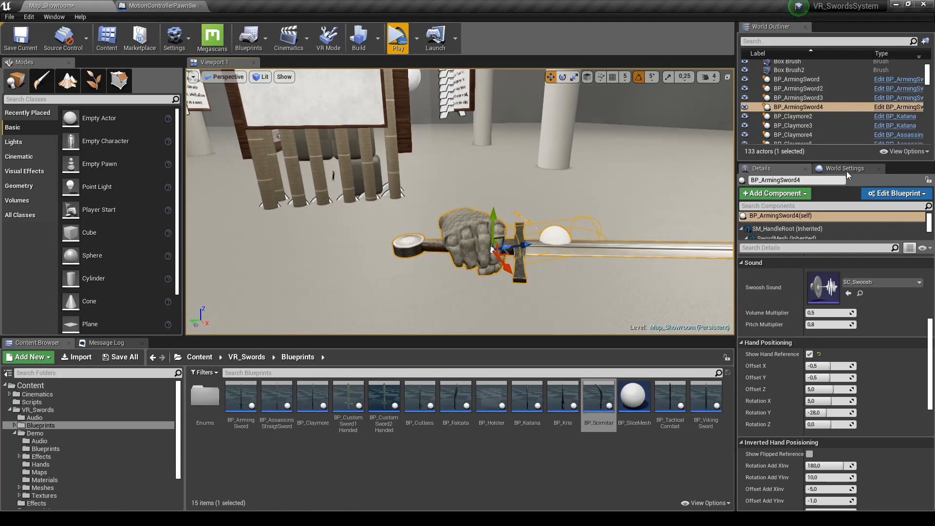
{"action": "scroll", "coordinate": [858, 390], "scroll_direction": "up", "scroll_amount": 5}
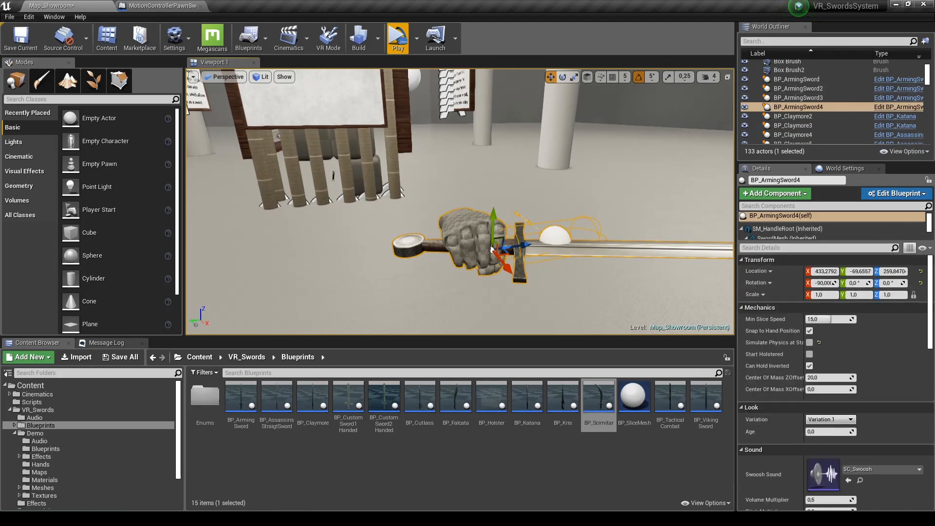
{"action": "left_click", "coordinate": [921, 284]}
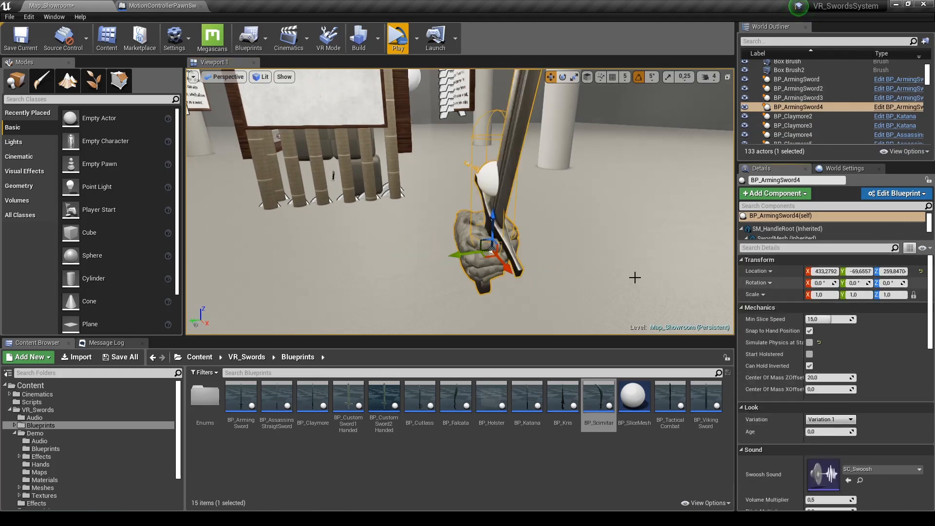
Step: Try a different Hand Positioning Offset Y on BP_ArmingSword4 and undo the change
{"action": "right_click_drag", "start_coordinate": [634, 276], "coordinate": [458, 256]}
{"action": "scroll", "coordinate": [885, 398], "scroll_direction": "down", "scroll_amount": 5}
{"action": "scroll", "coordinate": [885, 397], "scroll_direction": "down", "scroll_amount": 3}
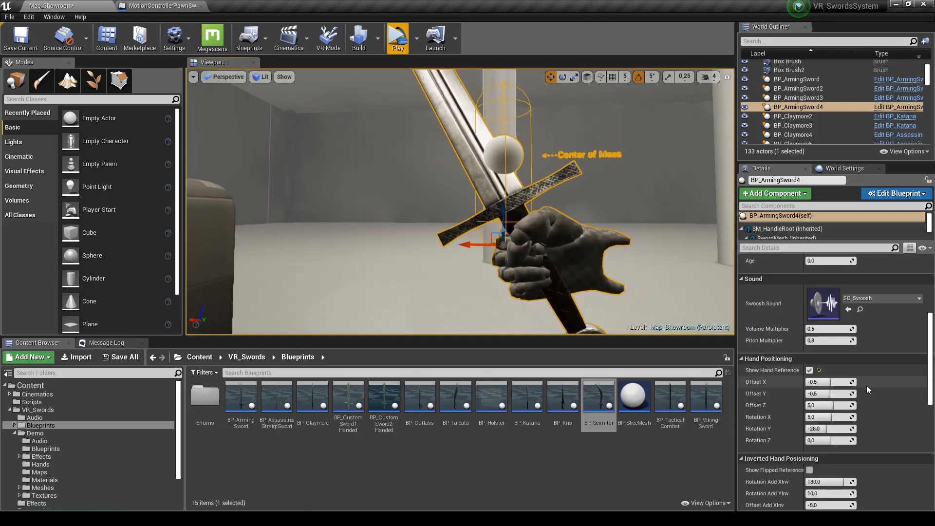
{"action": "scroll", "coordinate": [623, 260], "scroll_direction": "down", "scroll_amount": 5}
{"action": "scroll", "coordinate": [507, 232], "scroll_direction": "up", "scroll_amount": 5}
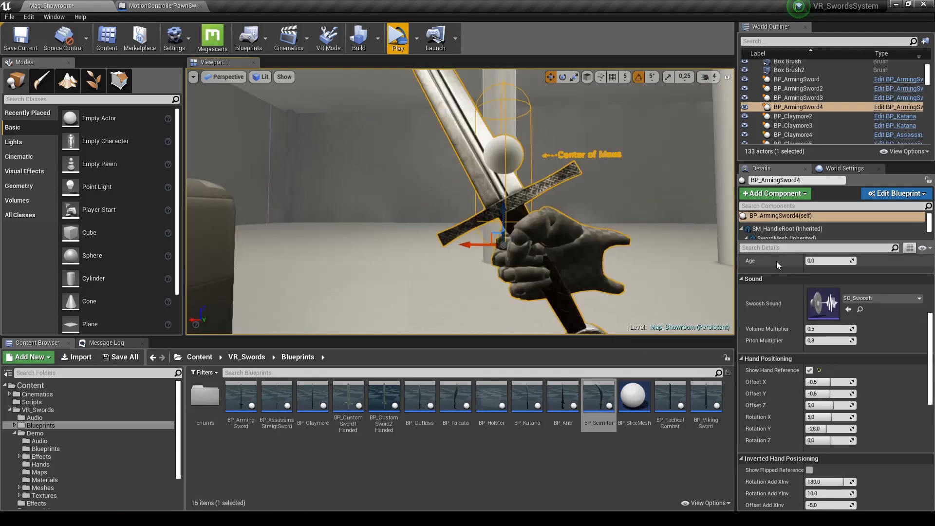
{"action": "scroll", "coordinate": [870, 362], "scroll_direction": "down", "scroll_amount": 3}
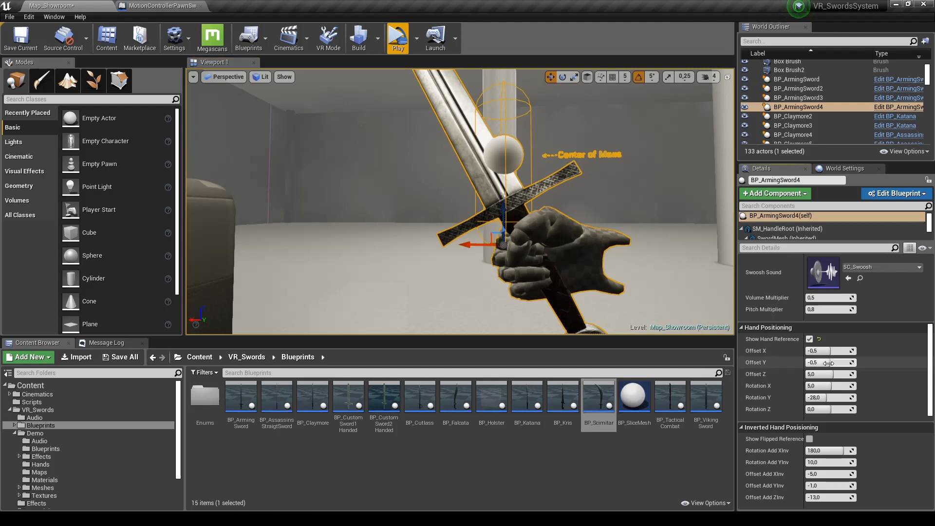
{"action": "left_click_drag", "start_coordinate": [828, 363], "coordinate": [843, 363]}
{"action": "key", "text": "ctrl+z"}
{"action": "key", "text": "ctrl+z"}
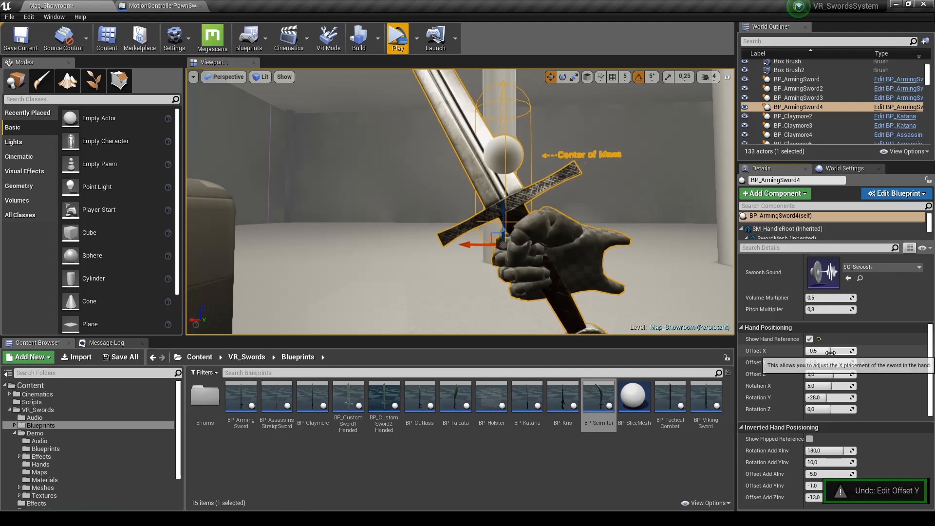
Step: Set the Hand Positioning Offset X to about 2.36 and Offset Z to about 10.71, undoing trial changes to Rotation Y and Z
{"action": "left_click_drag", "start_coordinate": [829, 350], "coordinate": [844, 374]}
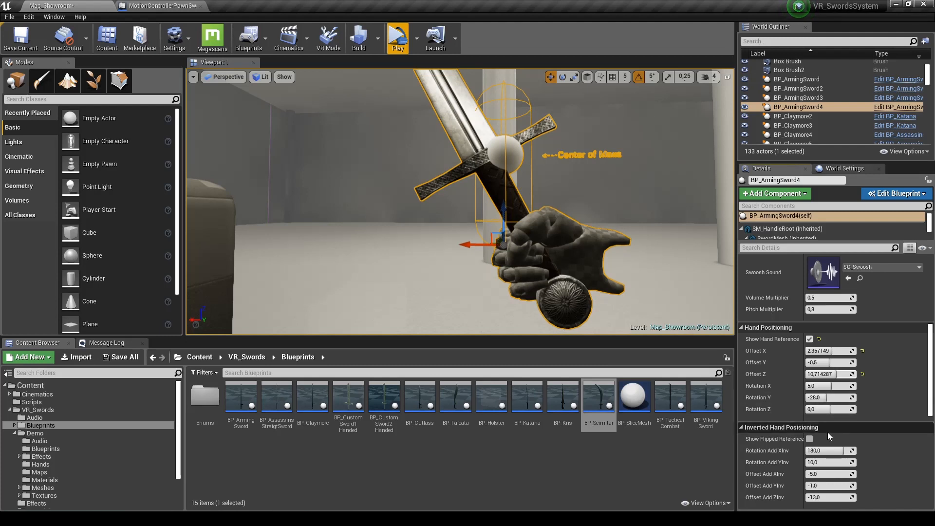
{"action": "left_click_drag", "start_coordinate": [834, 409], "coordinate": [826, 409]}
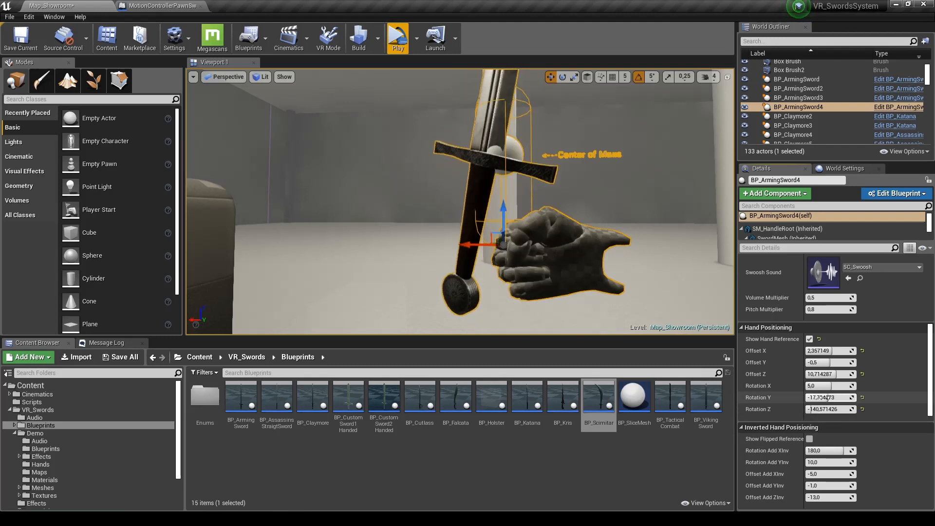
{"action": "key", "text": "ctrl+z"}
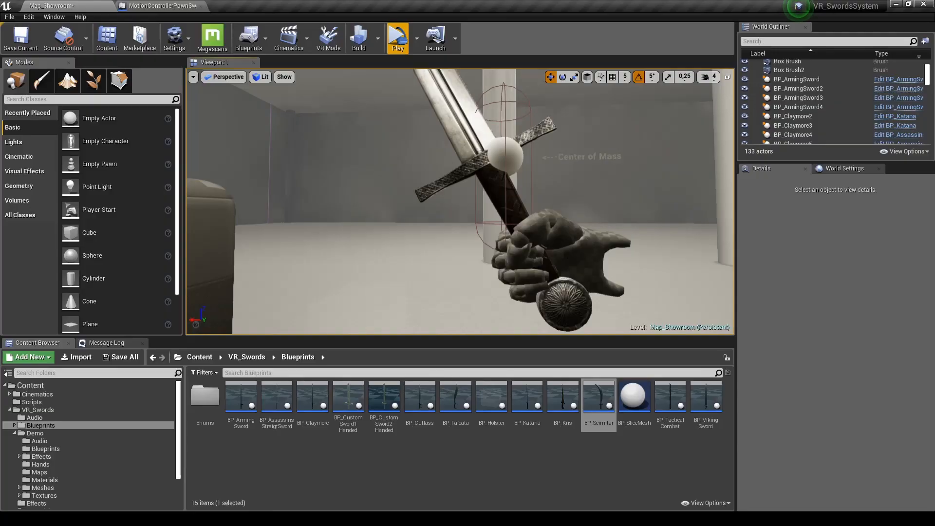
Step: Enable Show Flipped Reference on BP_ArmingSword4 to preview the inverted grip
{"action": "left_click", "coordinate": [523, 249]}
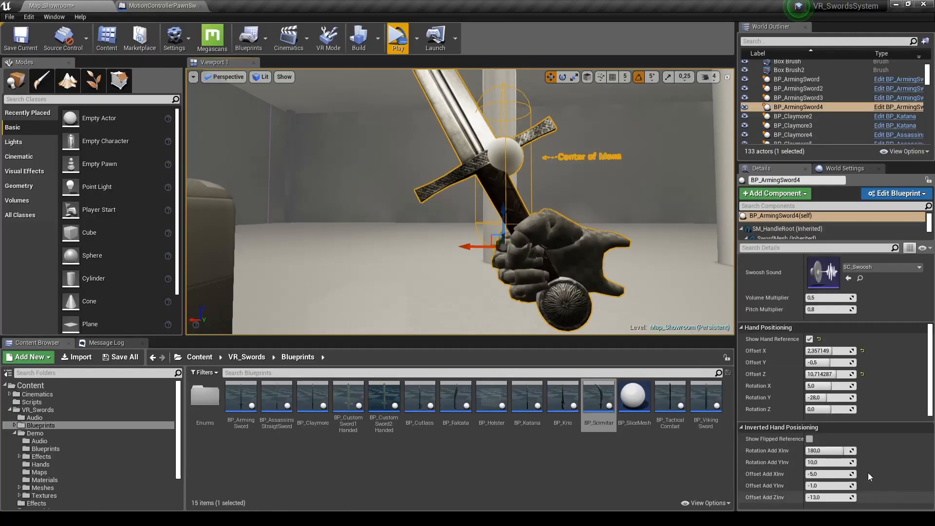
{"action": "left_click", "coordinate": [810, 438]}
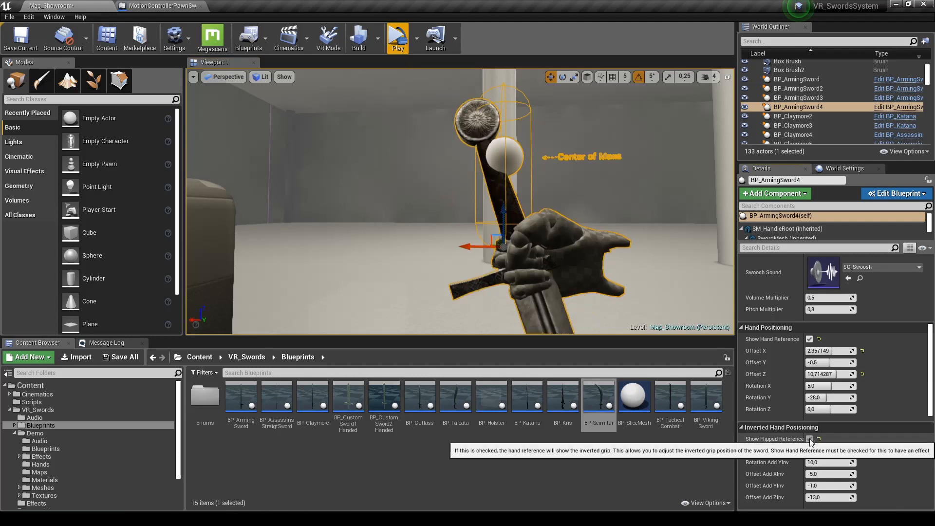
{"action": "right_click_drag", "start_coordinate": [579, 227], "coordinate": [579, 227]}
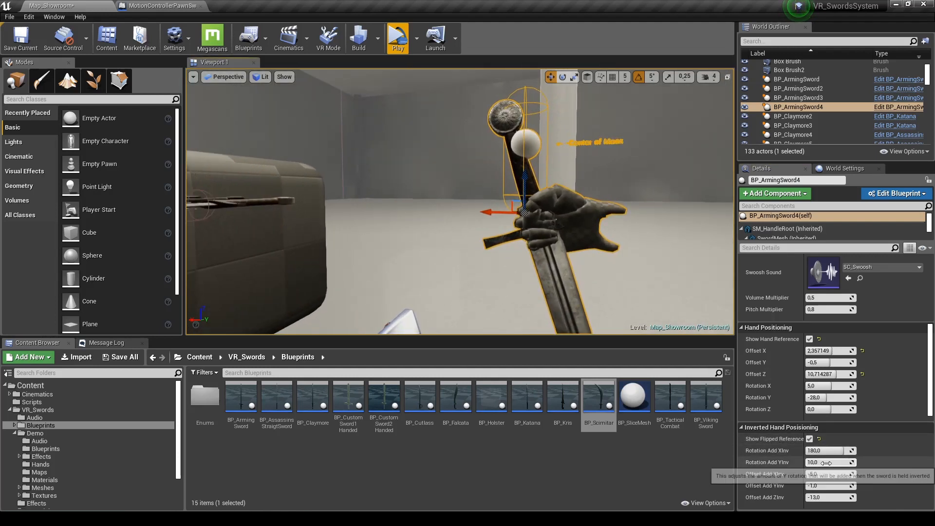
Step: Set the inverted grip's Offset Add XInv to about -8.83 and Offset Add ZInv to about -21.70, undoing a trial YInv change
{"action": "left_click", "coordinate": [811, 486]}
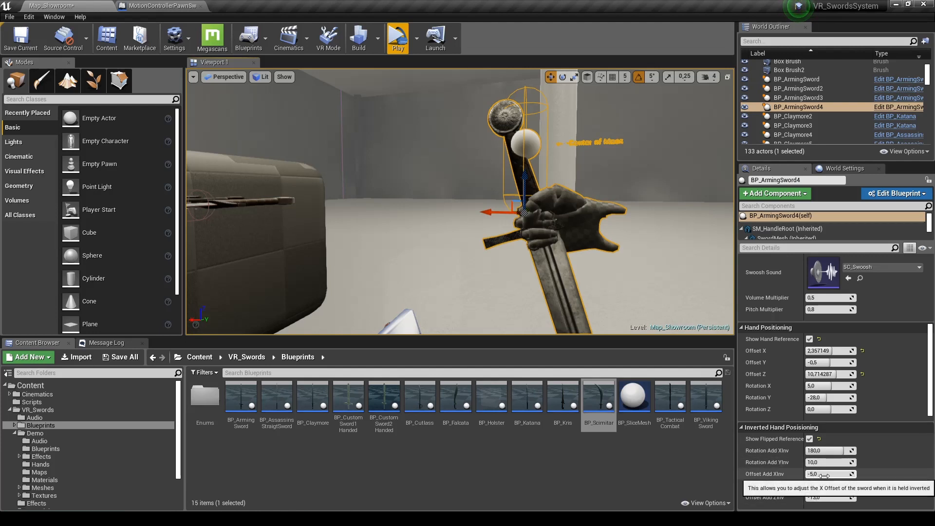
{"action": "left_click_drag", "start_coordinate": [828, 474], "coordinate": [822, 474]}
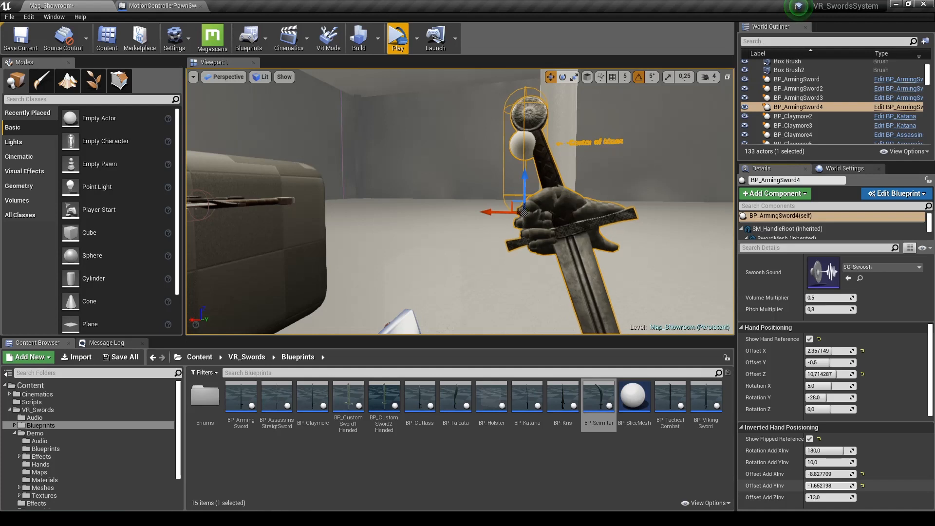
{"action": "key", "text": "ctrl+z"}
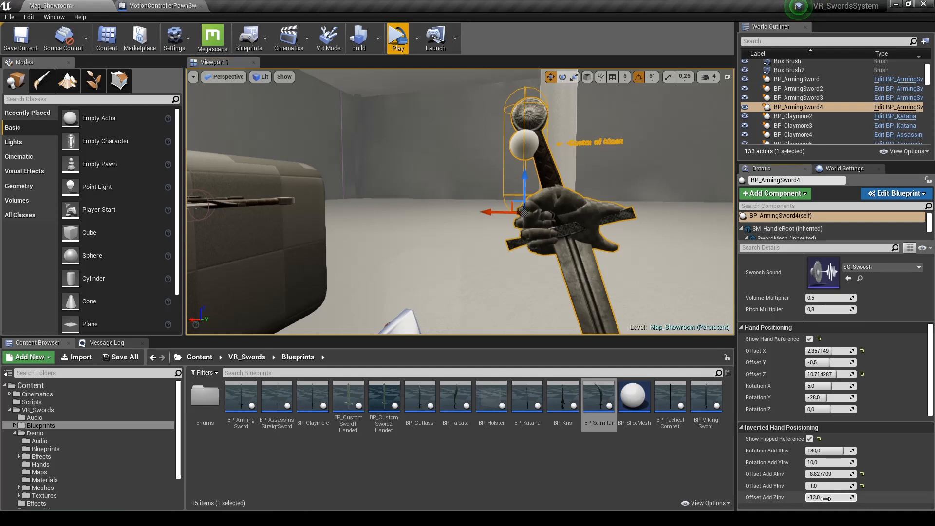
{"action": "left_click_drag", "start_coordinate": [825, 498], "coordinate": [797, 498]}
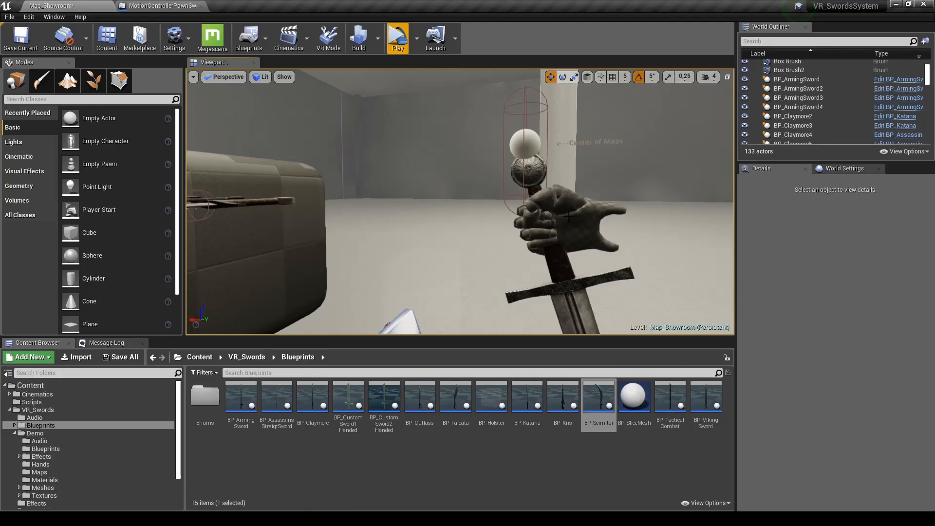
Step: Disable Show Hand Reference and enable Show Slice Plane on BP_ArmingSword4
{"action": "left_click", "coordinate": [569, 217]}
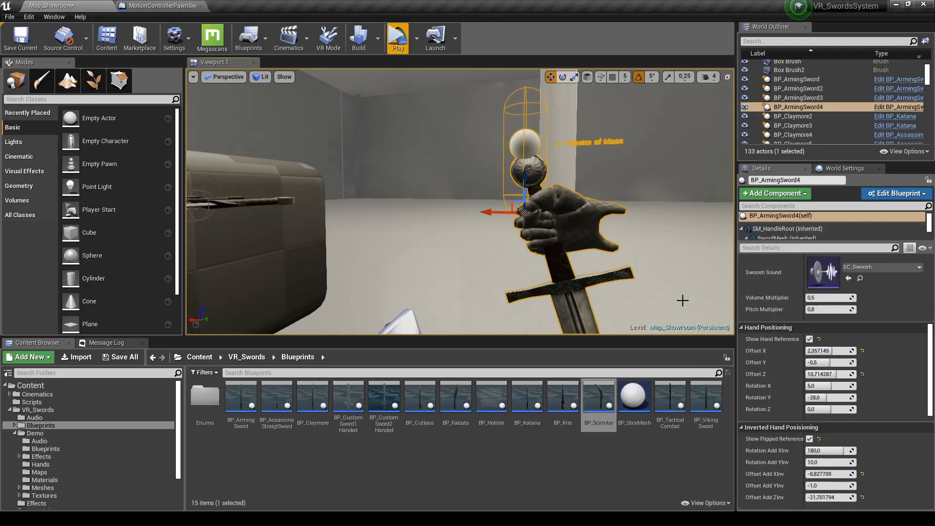
{"action": "left_click", "coordinate": [810, 339]}
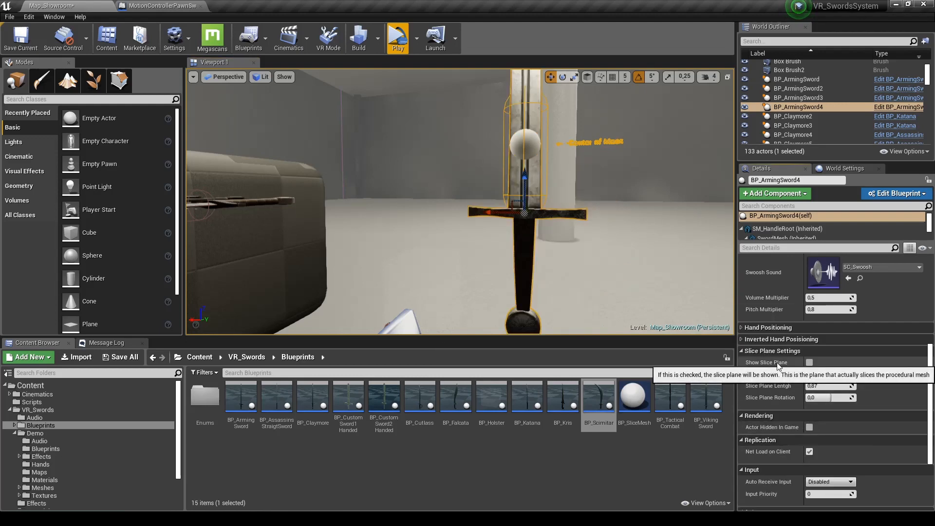
{"action": "right_click_drag", "start_coordinate": [585, 254], "coordinate": [712, 242]}
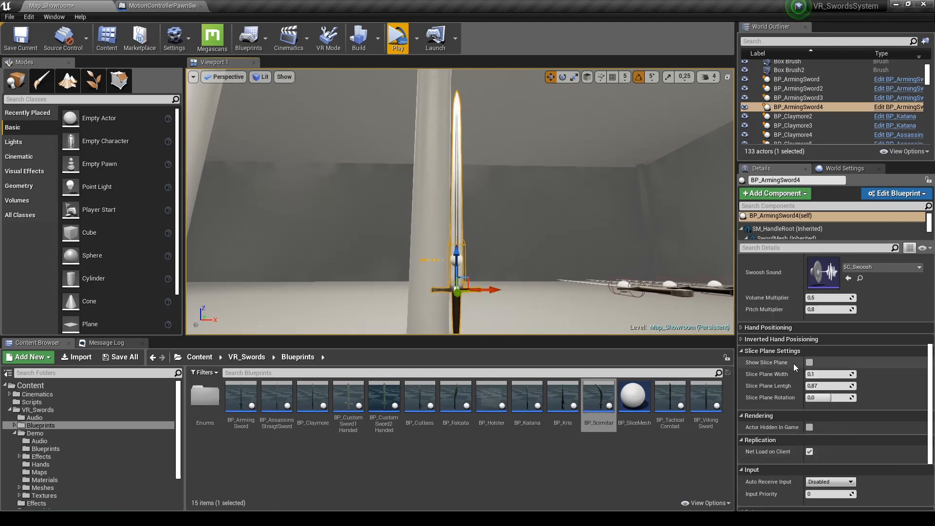
{"action": "left_click", "coordinate": [809, 363]}
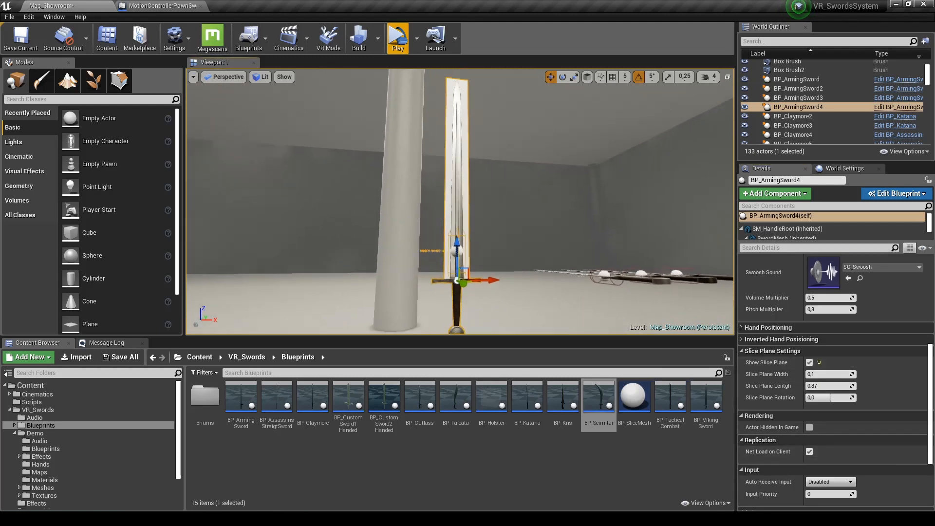
{"action": "right_click_drag", "start_coordinate": [579, 332], "coordinate": [580, 333]}
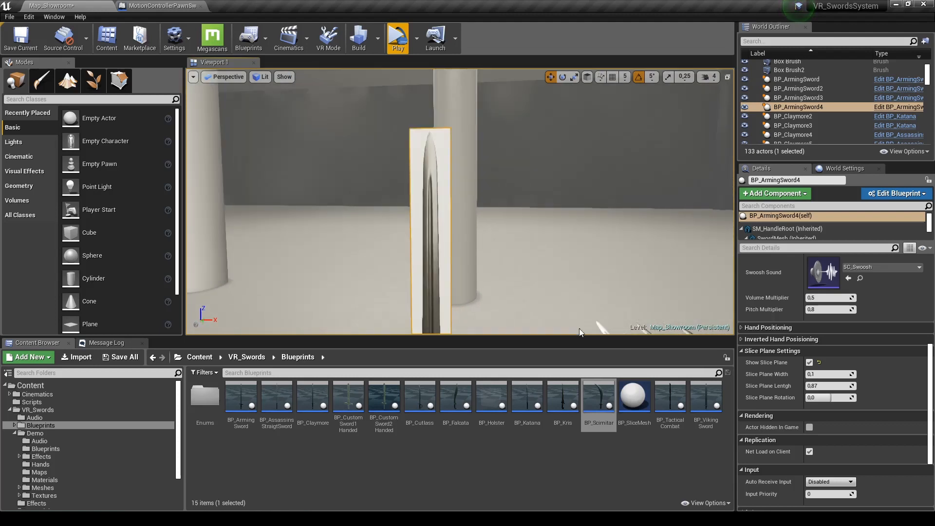
{"action": "right_click_drag", "start_coordinate": [547, 242], "coordinate": [547, 242]}
Step: Try different Slice Plane Width values on BP_ArmingSword4 and undo the change
{"action": "left_click_drag", "start_coordinate": [827, 375], "coordinate": [784, 463]}
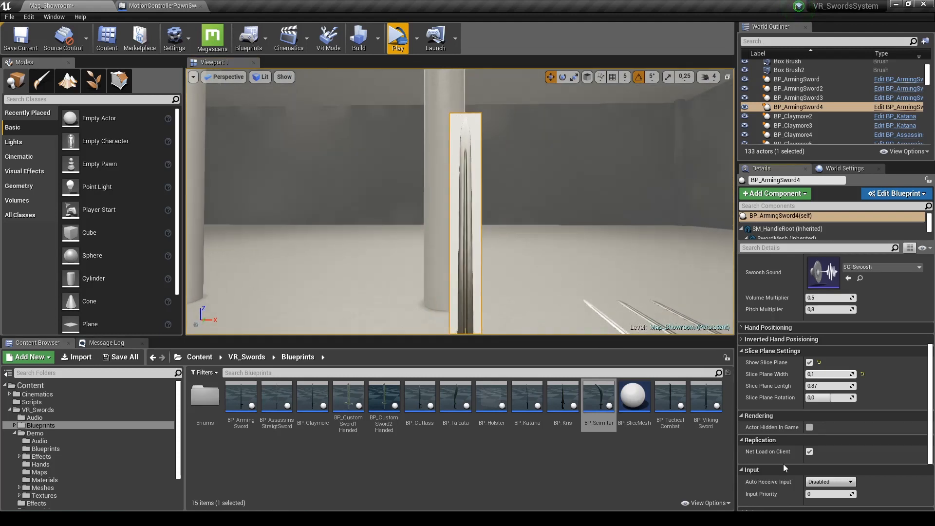
{"action": "left_click_drag", "start_coordinate": [836, 375], "coordinate": [852, 375]}
{"action": "key", "text": "ctrl+z"}
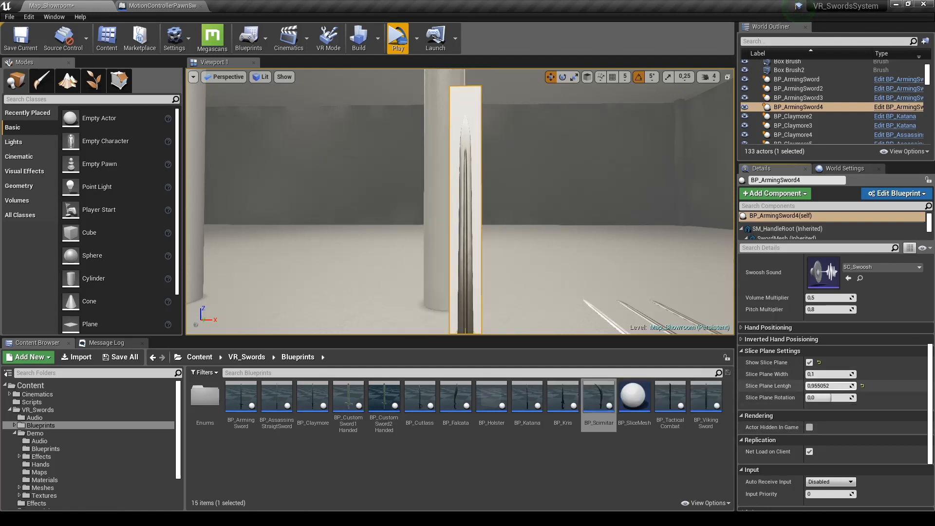
Step: Try different Slice Plane Length and Rotation values on BP_ArmingSword4 and undo the changes
{"action": "scroll", "coordinate": [644, 306], "scroll_direction": "down", "scroll_amount": 2}
{"action": "left_click_drag", "start_coordinate": [830, 385], "coordinate": [850, 398]}
{"action": "scroll", "coordinate": [638, 307], "scroll_direction": "up", "scroll_amount": 2}
{"action": "key", "text": "ctrl+z"}
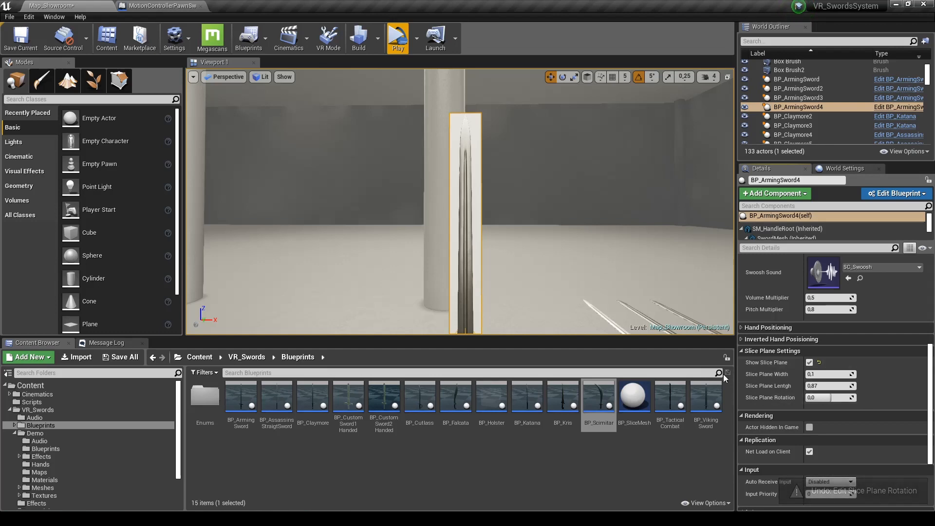
Step: Disable Show Slice Plane on BP_ArmingSword4 and collapse its Slice Plane Settings
{"action": "left_click", "coordinate": [809, 362]}
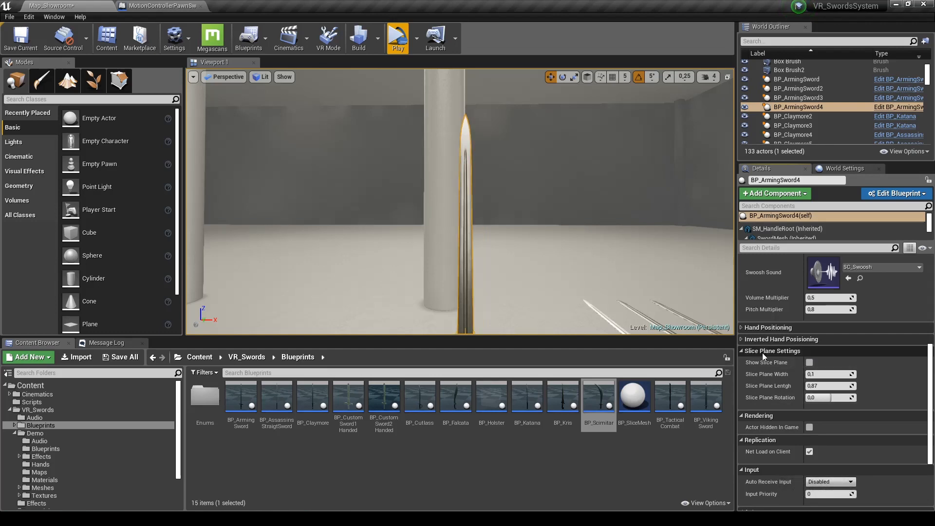
{"action": "left_click", "coordinate": [741, 352]}
{"action": "key", "text": "s"}
{"action": "right_click_drag", "start_coordinate": [551, 155], "coordinate": [587, 193]}
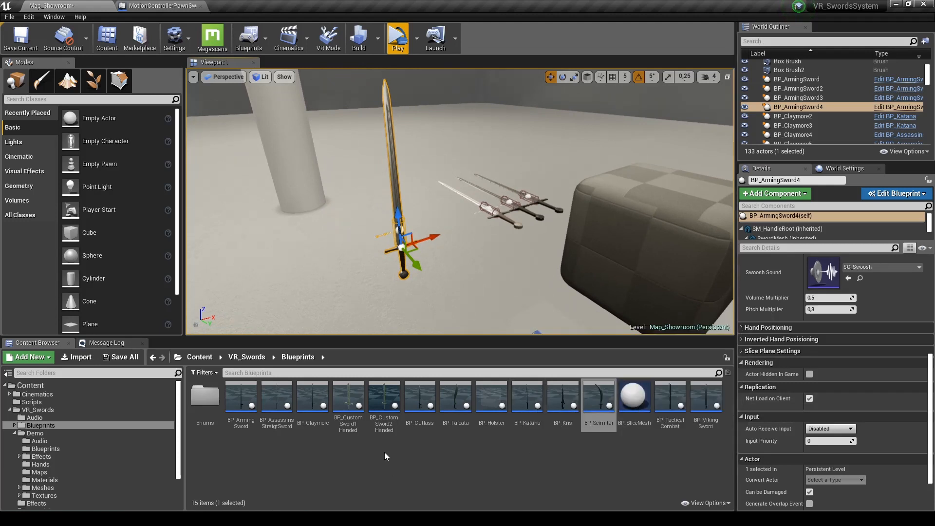
Step: Place a BP_CustomSword1Handed from the Blueprints folder beside the arming sword, raised above the floor, and frame it in view
{"action": "left_click", "coordinate": [349, 400]}
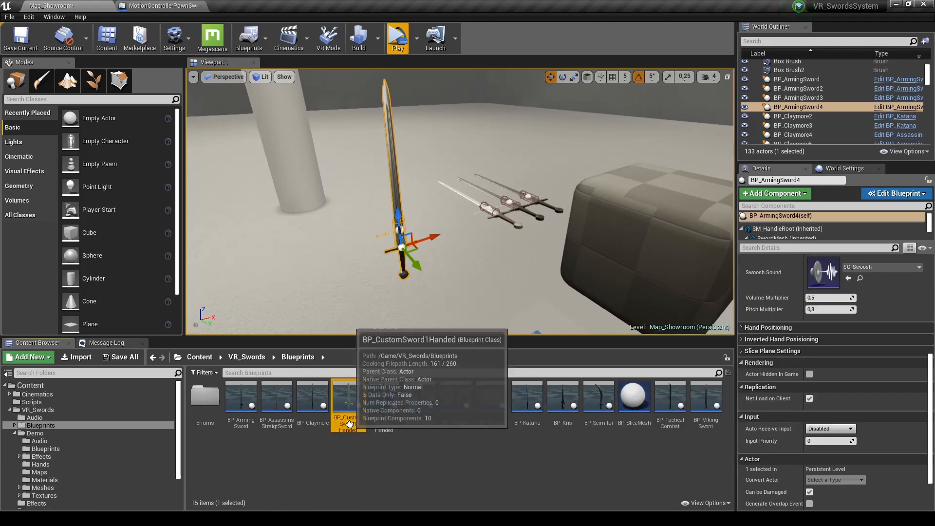
{"action": "left_click", "coordinate": [386, 431]}
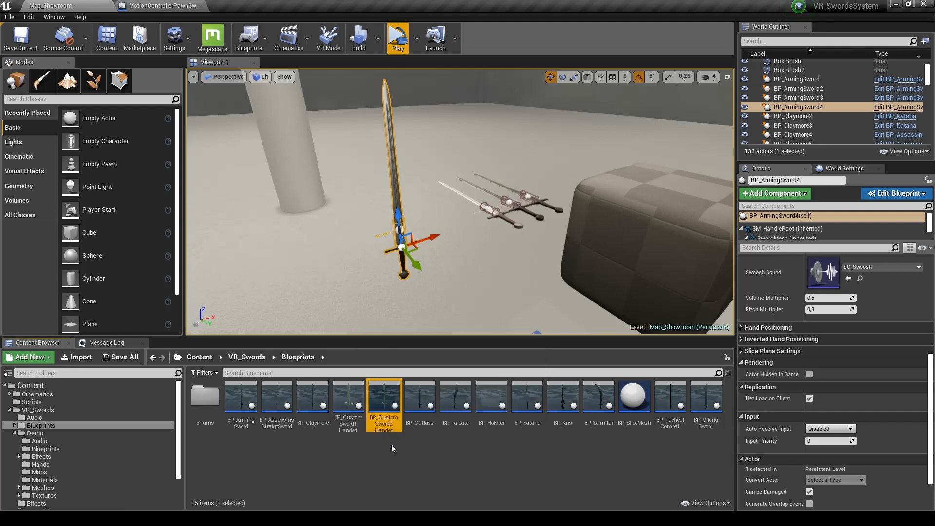
{"action": "left_click", "coordinate": [348, 402]}
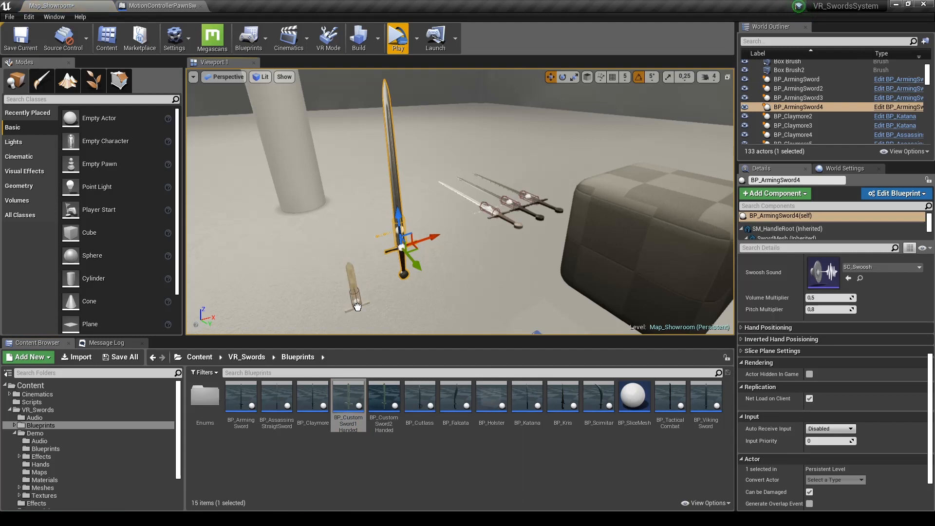
{"action": "left_click_drag", "start_coordinate": [358, 307], "coordinate": [357, 305]}
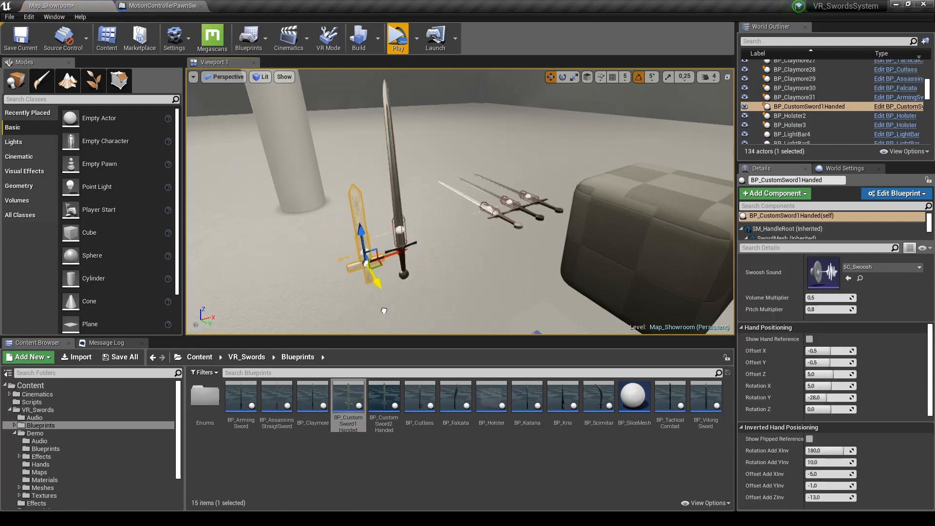
{"action": "key", "text": "f"}
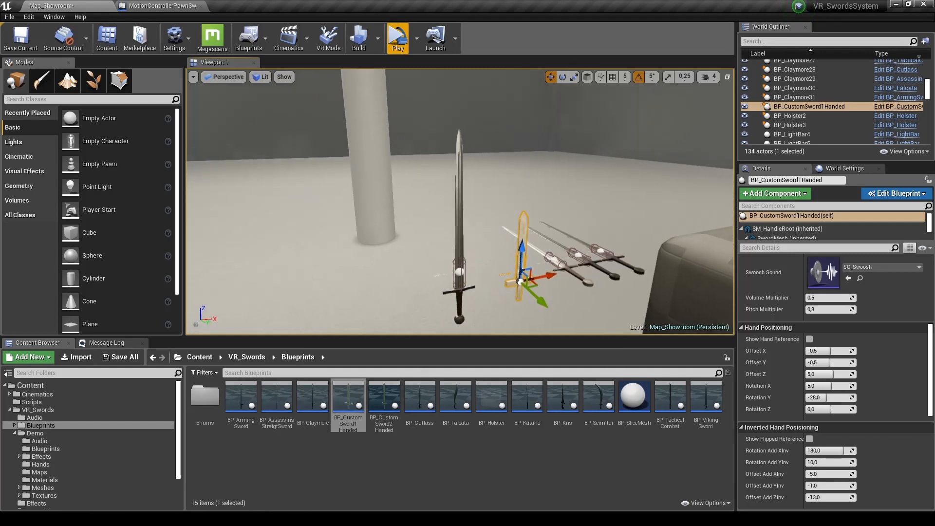
{"action": "key", "text": "w"}
{"action": "right_click_drag", "start_coordinate": [460, 202], "coordinate": [477, 198]}
{"action": "key", "text": "s"}
{"action": "right_click_drag", "start_coordinate": [551, 235], "coordinate": [539, 248]}
{"action": "key", "text": "a"}
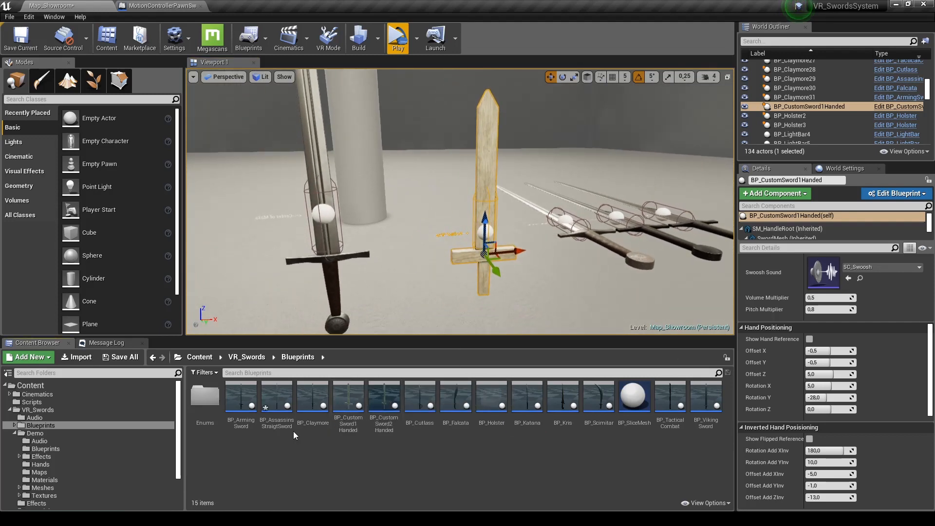
{"action": "left_click", "coordinate": [276, 404]}
{"action": "left_click", "coordinate": [312, 404], "text": "ctrl"}
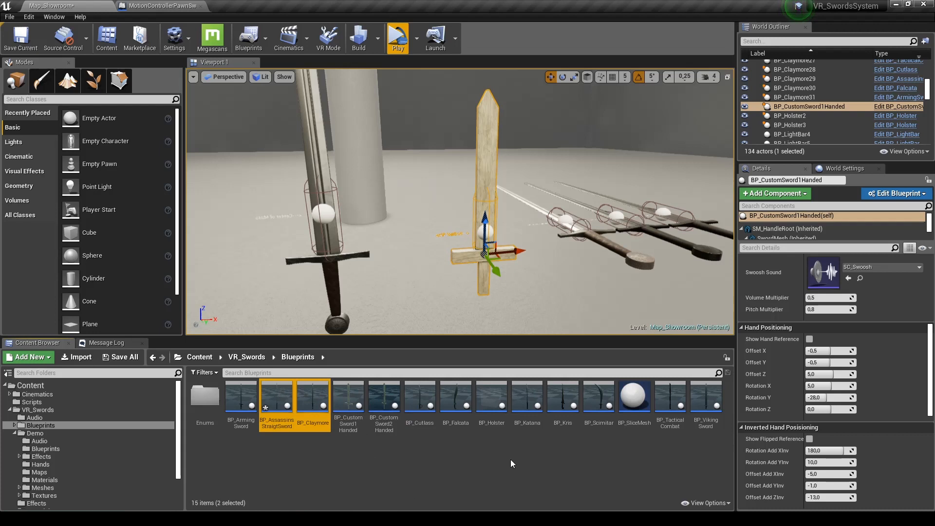
{"action": "left_click", "coordinate": [527, 397], "text": "ctrl"}
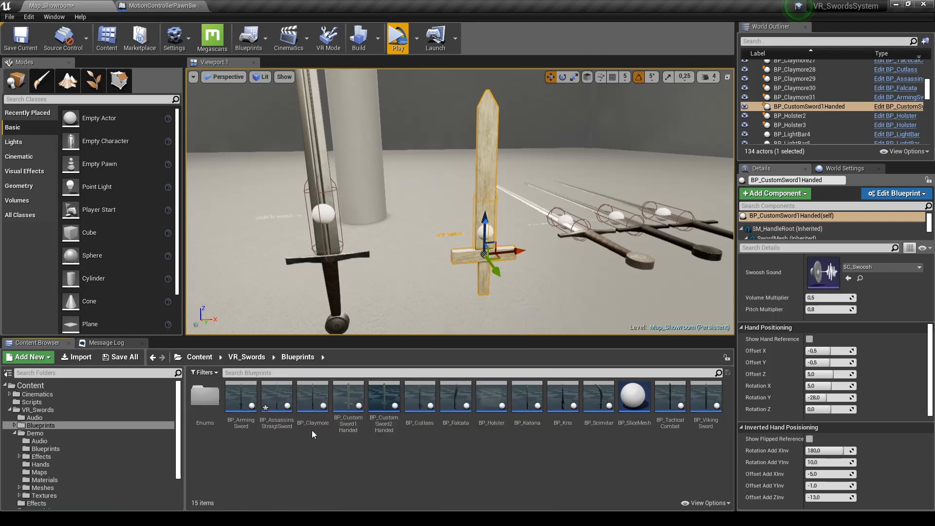
Step: Place a BP_Claymore between the arming sword and the wooden sword, raised above the floor, and disable its Simulate Physics at Start
{"action": "left_click_drag", "start_coordinate": [312, 405], "coordinate": [407, 317]}
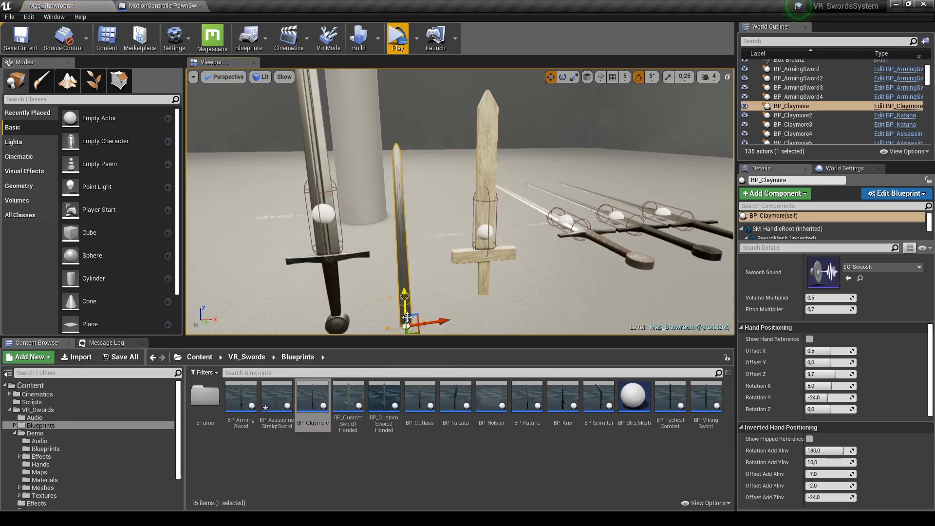
{"action": "left_click_drag", "start_coordinate": [404, 236], "coordinate": [422, 295]}
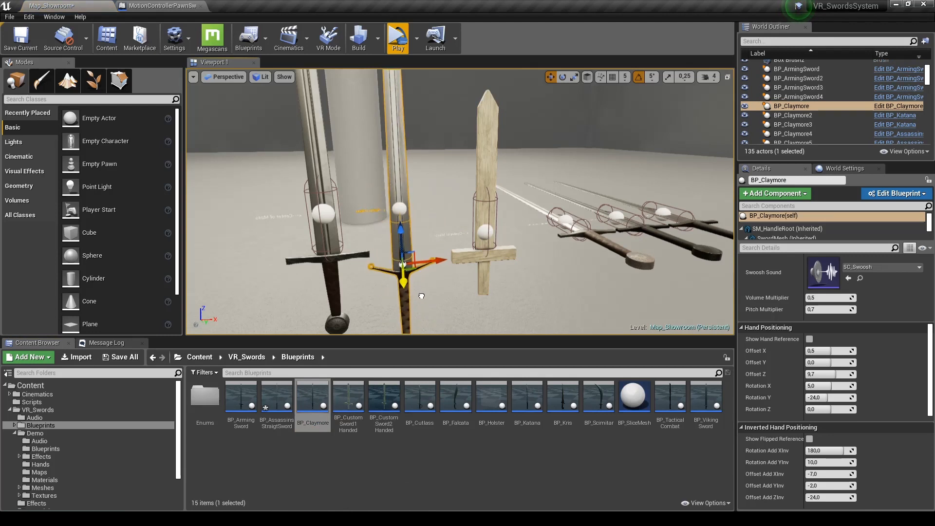
{"action": "left_click_drag", "start_coordinate": [433, 255], "coordinate": [449, 257]}
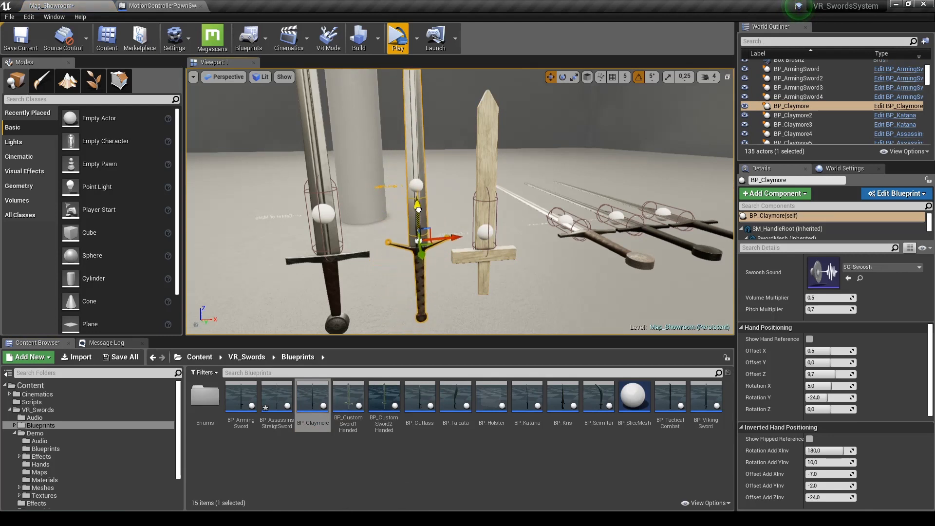
{"action": "scroll", "coordinate": [765, 327], "scroll_direction": "up", "scroll_amount": 5}
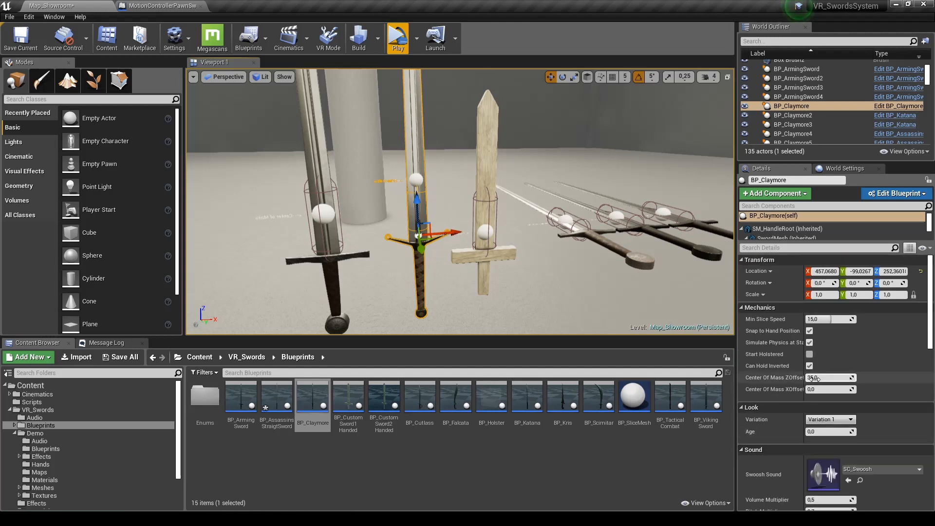
{"action": "left_click", "coordinate": [810, 343]}
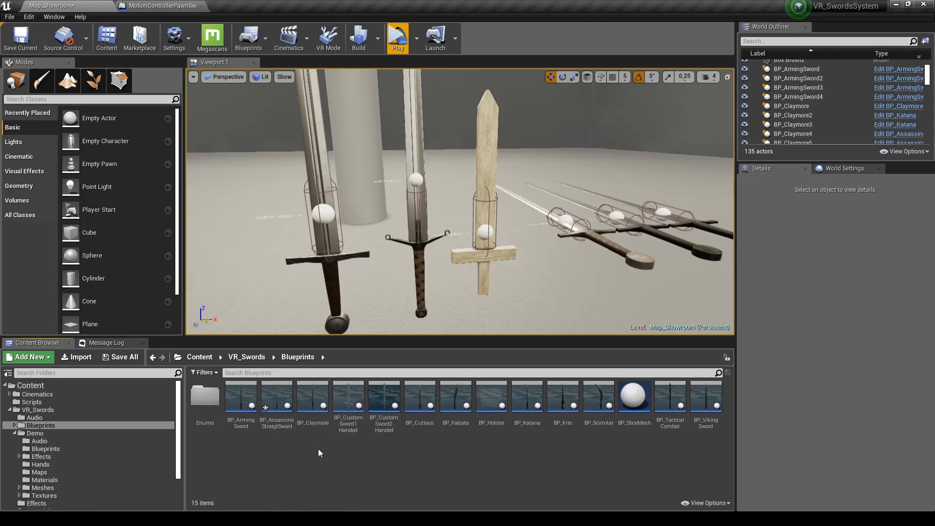
Step: Open the BP_Claymore blueprint, examine its HasSecondHand variable and the two-handed grip sections of the Event Graph, and close it
{"action": "left_click", "coordinate": [312, 399]}
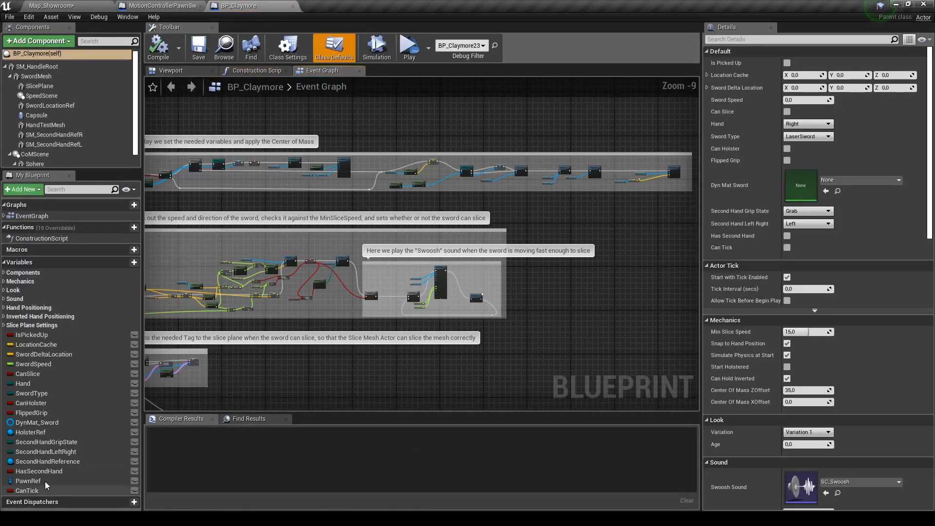
{"action": "left_click", "coordinate": [36, 472]}
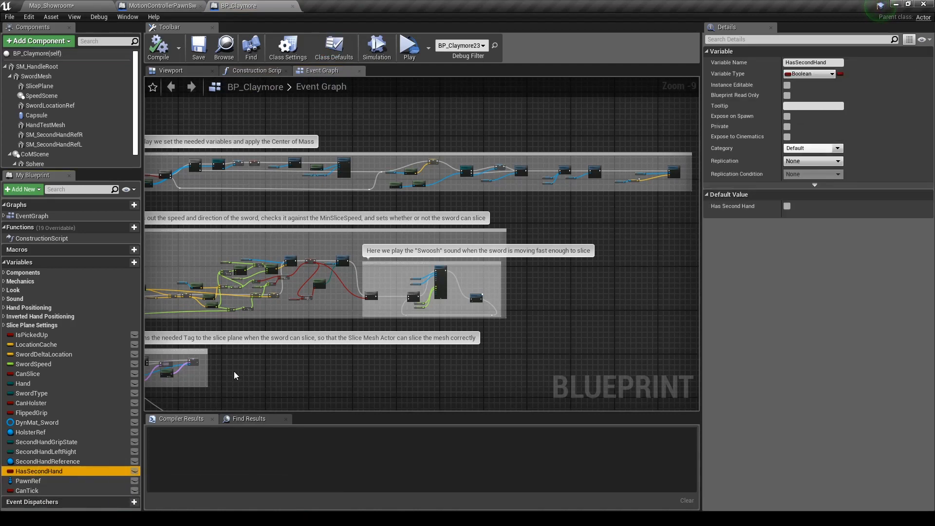
{"action": "right_click_drag", "start_coordinate": [234, 371], "coordinate": [317, 163]}
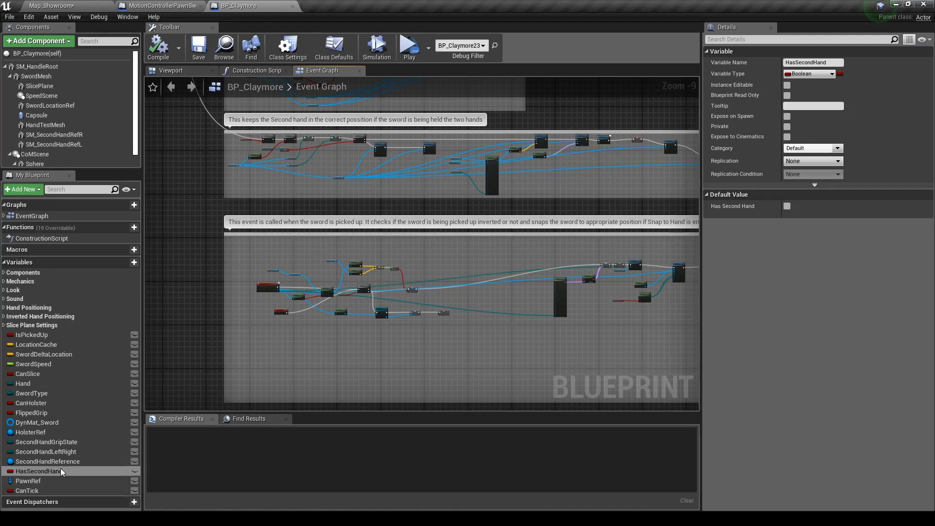
{"action": "scroll", "coordinate": [417, 269], "scroll_direction": "down", "scroll_amount": 3}
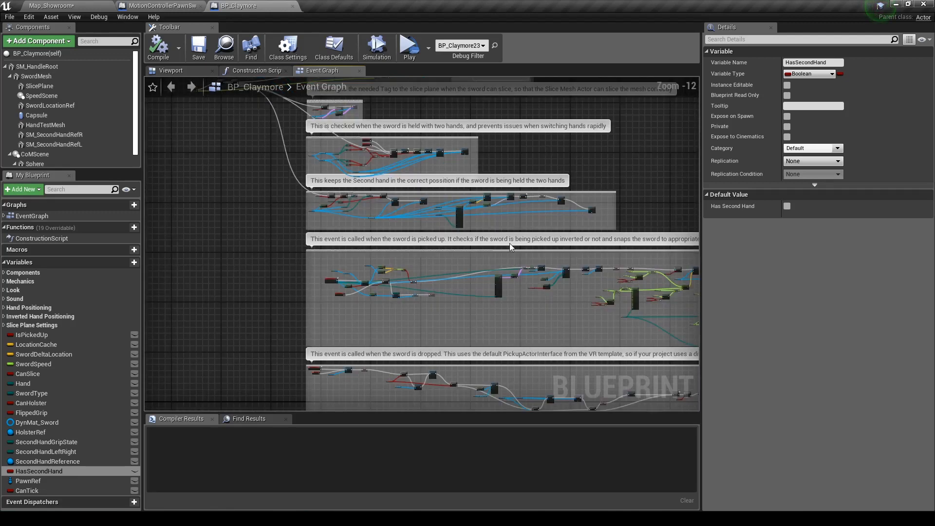
{"action": "right_click_drag", "start_coordinate": [272, 269], "coordinate": [265, 303]}
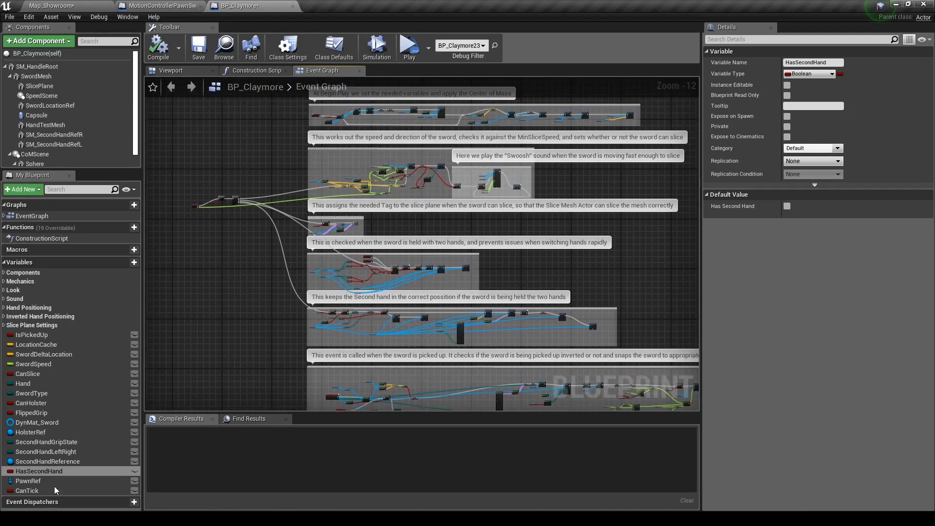
{"action": "left_click", "coordinate": [293, 7]}
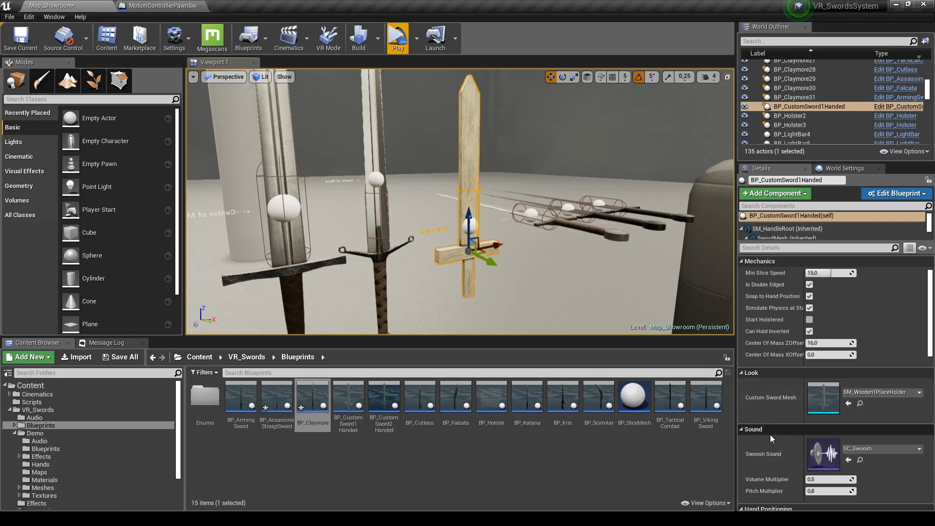
Step: Assign SM_Sausages01 from the Demo Meshes folder as the Custom Sword Mesh of BP_CustomSword1Handed
{"action": "left_click", "coordinate": [79, 449]}
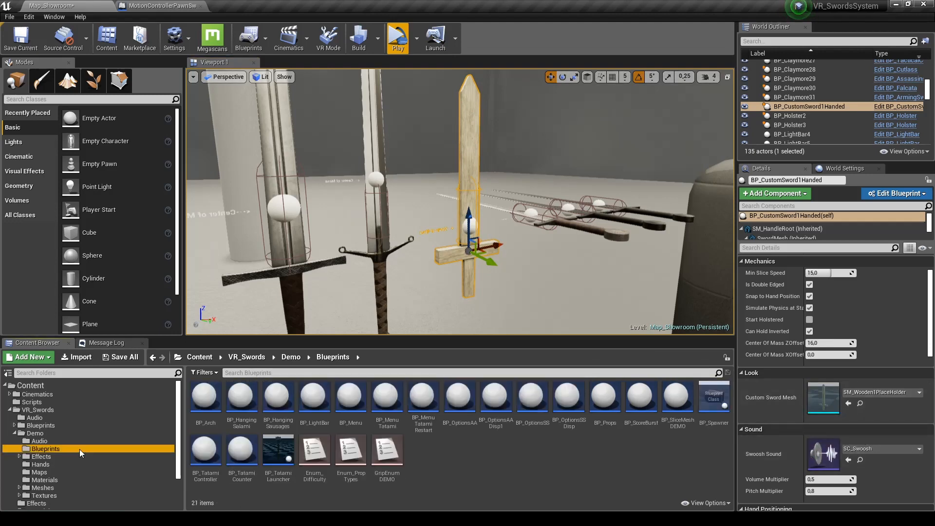
{"action": "left_click", "coordinate": [51, 481]}
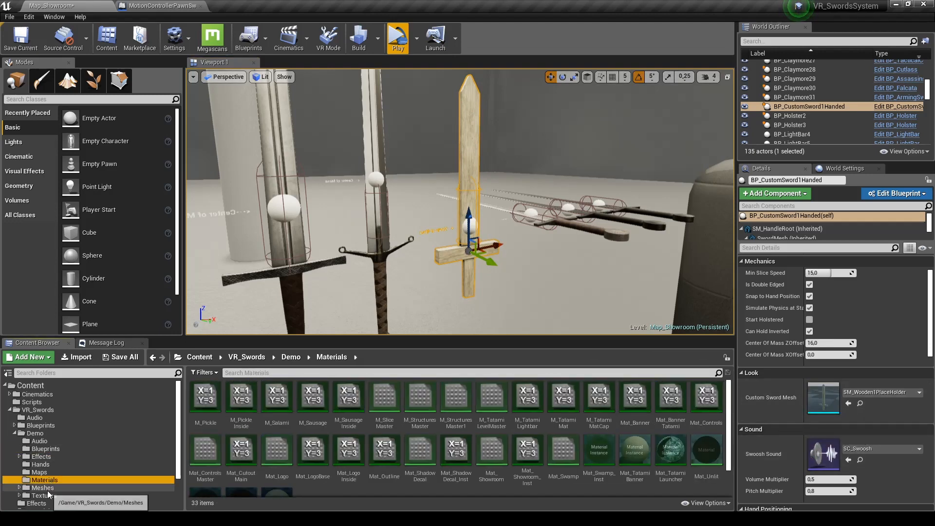
{"action": "left_click", "coordinate": [47, 489]}
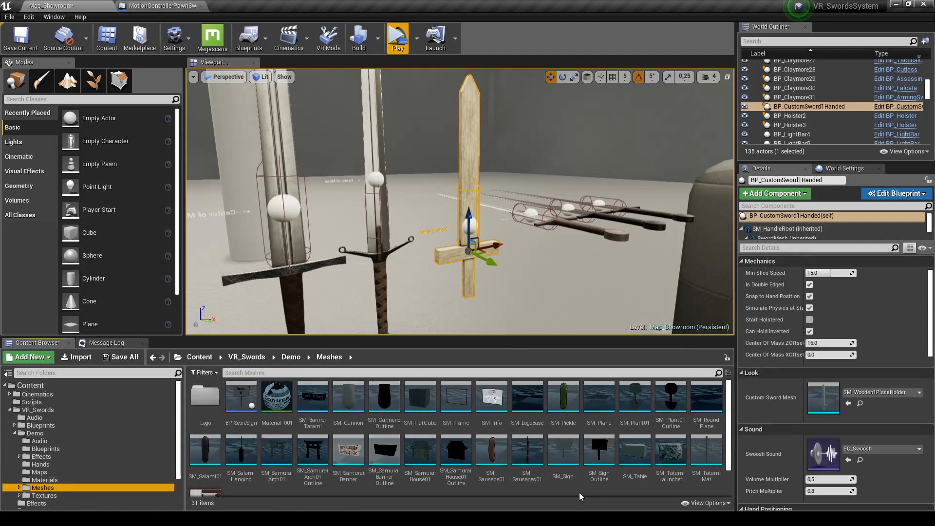
{"action": "scroll", "coordinate": [618, 475], "scroll_direction": "down", "scroll_amount": 1}
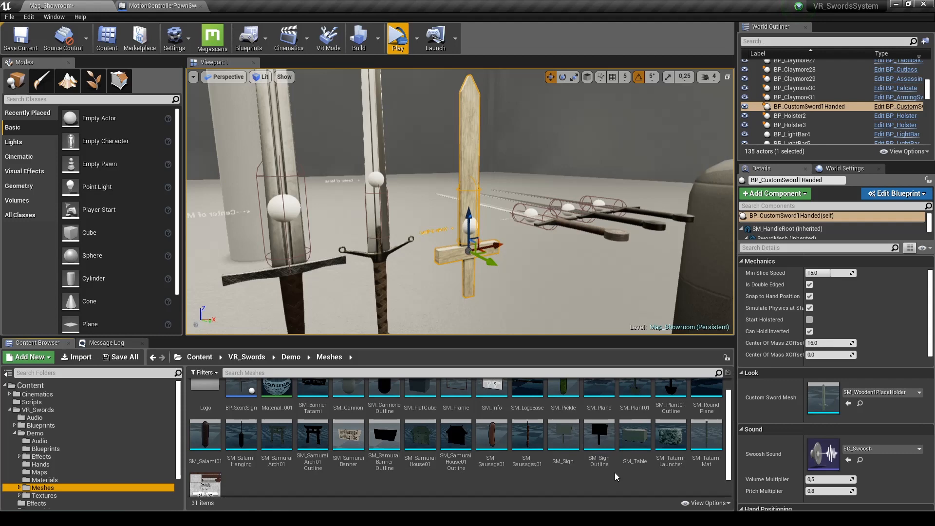
{"action": "left_click", "coordinate": [527, 441]}
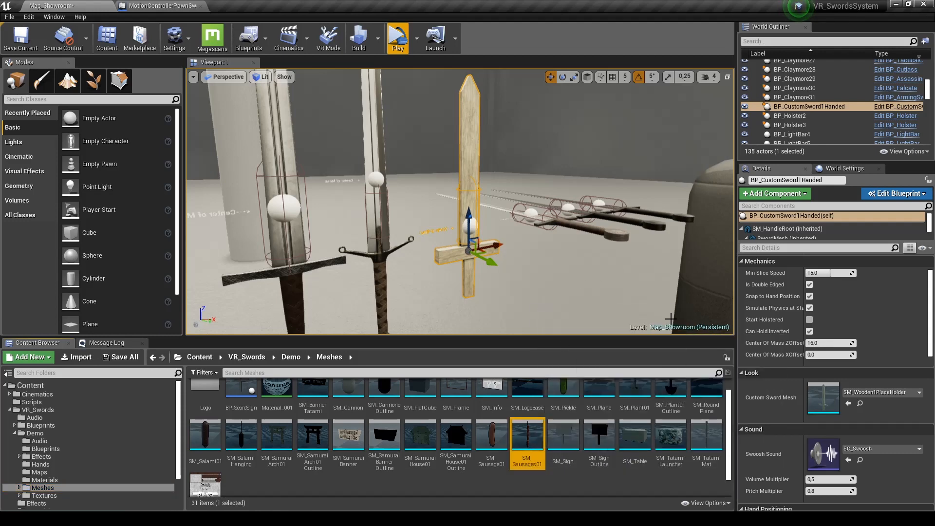
{"action": "left_click", "coordinate": [849, 406]}
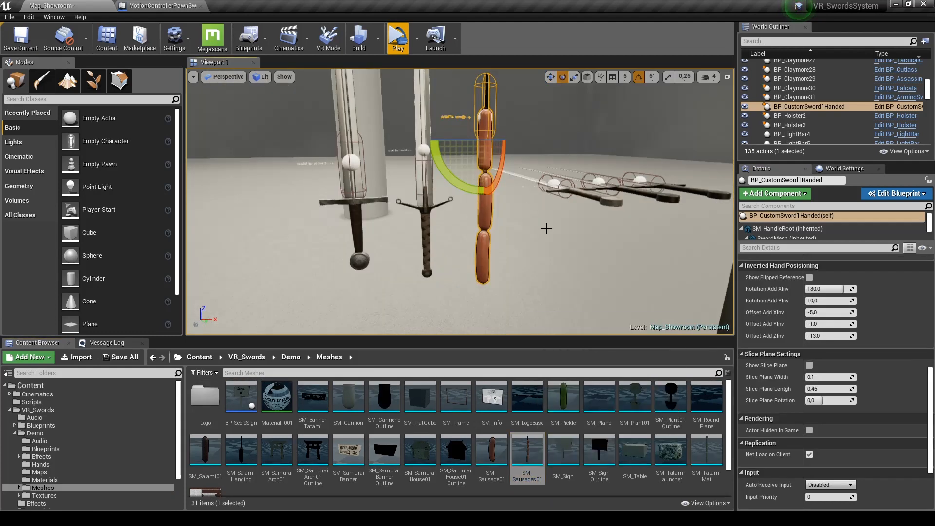
{"action": "right_click_drag", "start_coordinate": [547, 228], "coordinate": [554, 277]}
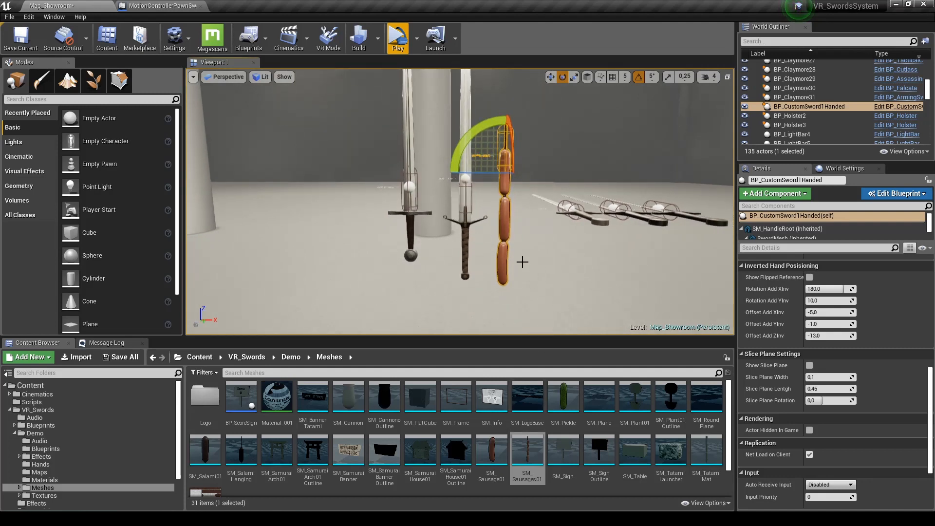
{"action": "mouse_move", "coordinate": [473, 175]}
{"action": "right_mouse_down"}
{"action": "mouse_move", "coordinate": [438, 170]}
{"action": "mouse_move", "coordinate": [482, 177]}
{"action": "mouse_move", "coordinate": [472, 176]}
{"action": "right_mouse_up"}
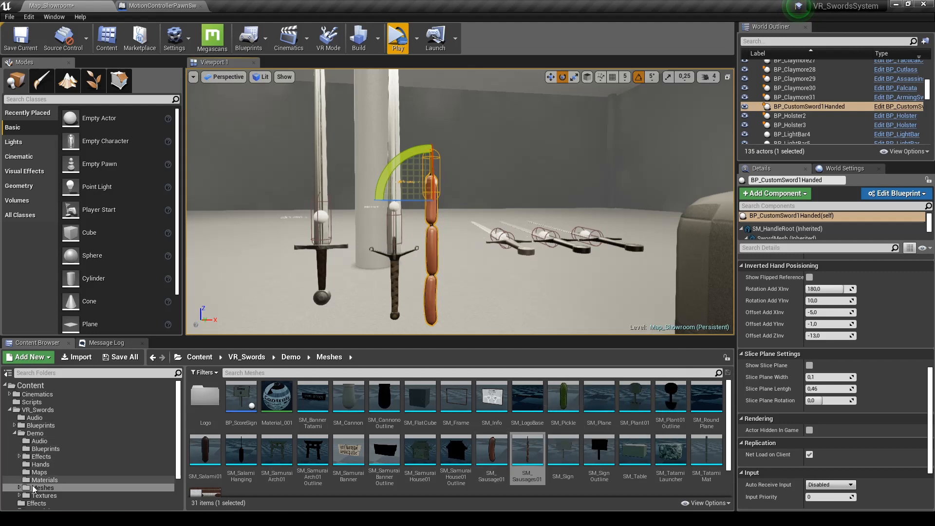
Step: Place the SM_Claymore01 static mesh from the VR_Swords Meshes folder beside the sausage sword and raise it above the floor
{"action": "scroll", "coordinate": [64, 475], "scroll_direction": "down", "scroll_amount": 3}
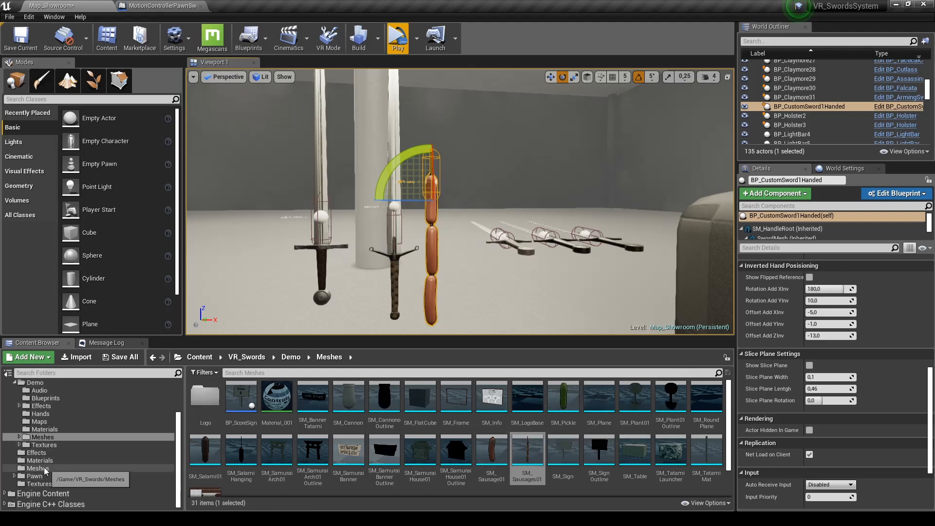
{"action": "left_click", "coordinate": [39, 469]}
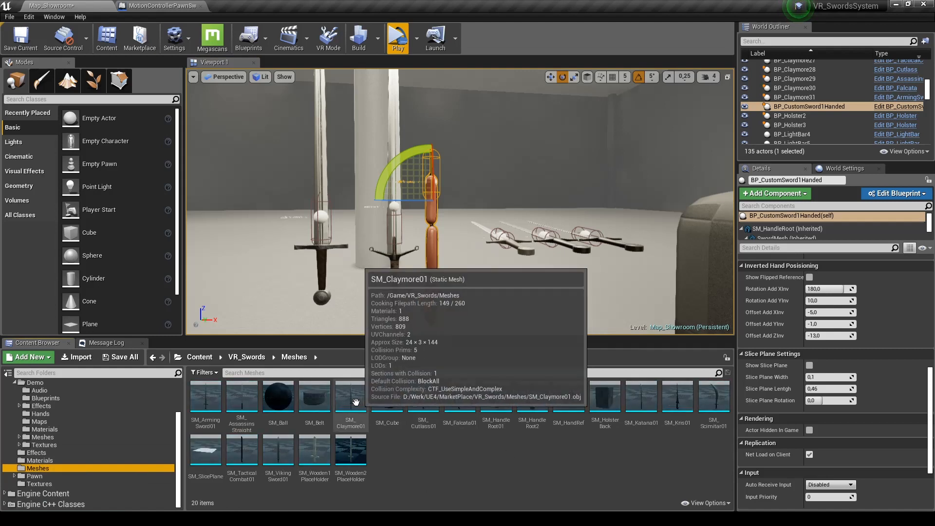
{"action": "left_click_drag", "start_coordinate": [351, 397], "coordinate": [475, 316]}
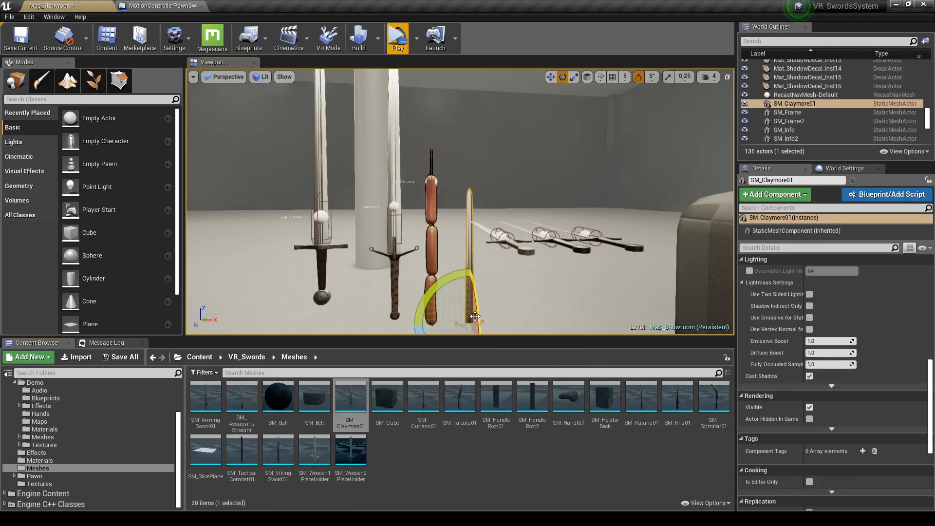
{"action": "left_click_drag", "start_coordinate": [470, 283], "coordinate": [473, 144]}
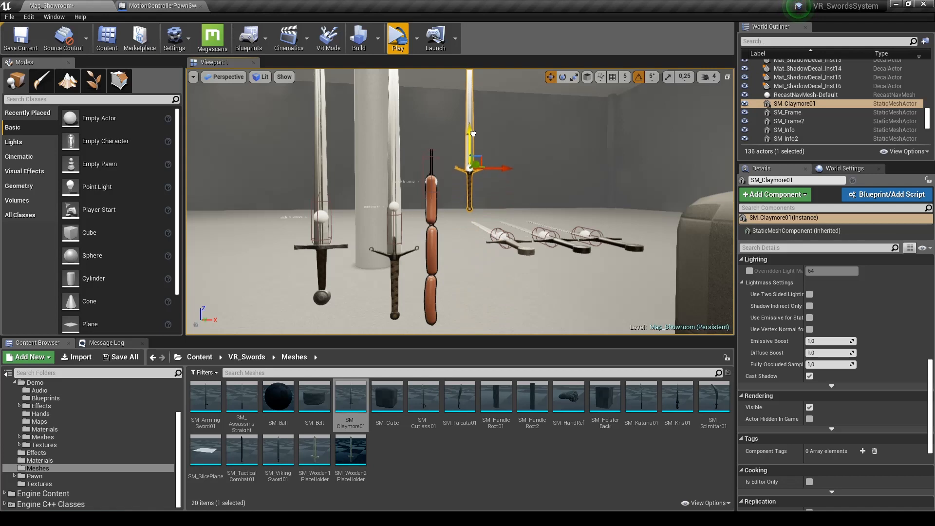
{"action": "key", "text": "w"}
{"action": "right_click_drag", "start_coordinate": [462, 174], "coordinate": [468, 217]}
{"action": "key", "text": "s"}
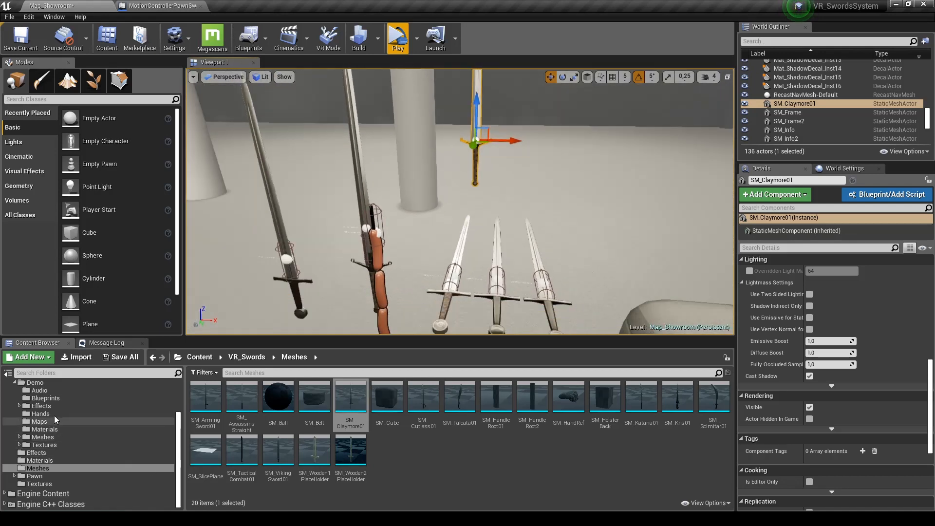
Step: Place the SM_Sausages01 mesh from the Demo Meshes folder beside the static claymore and bring it to a clear spot
{"action": "left_click", "coordinate": [45, 397]}
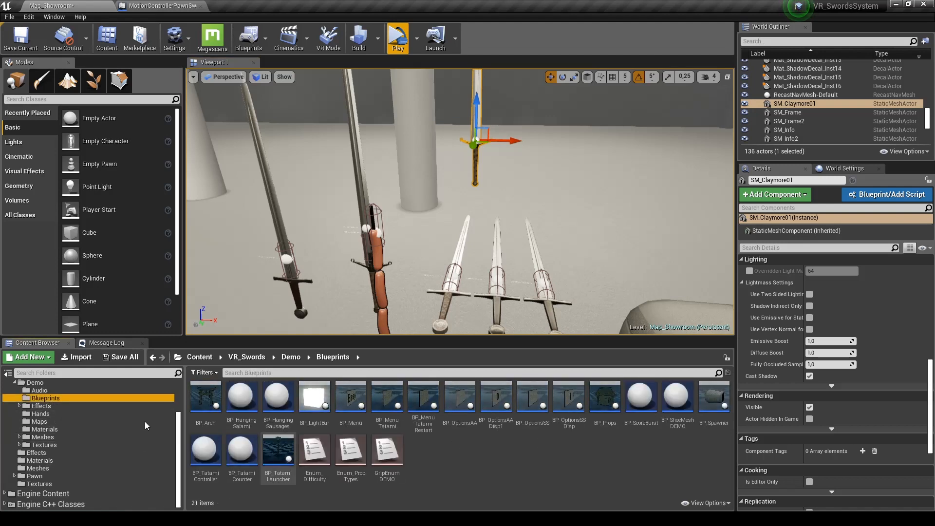
{"action": "left_click", "coordinate": [24, 429]}
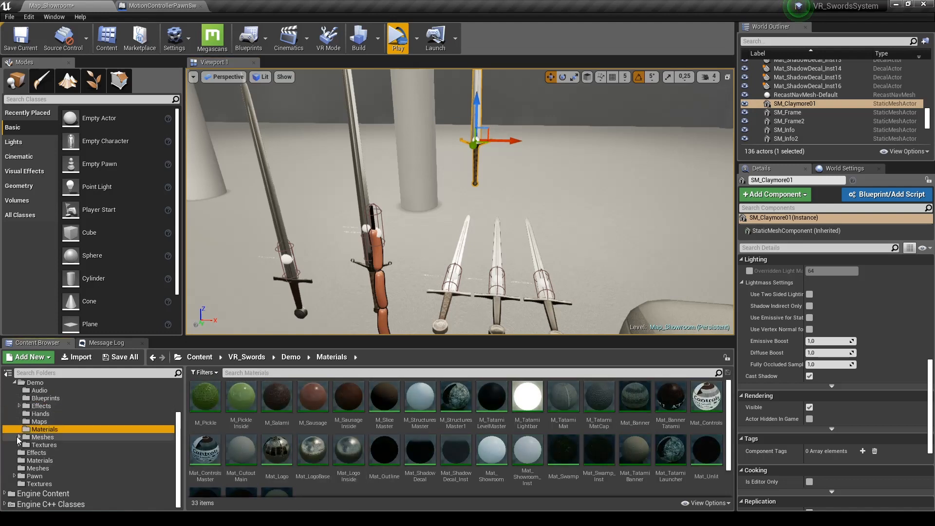
{"action": "left_click", "coordinate": [39, 437]}
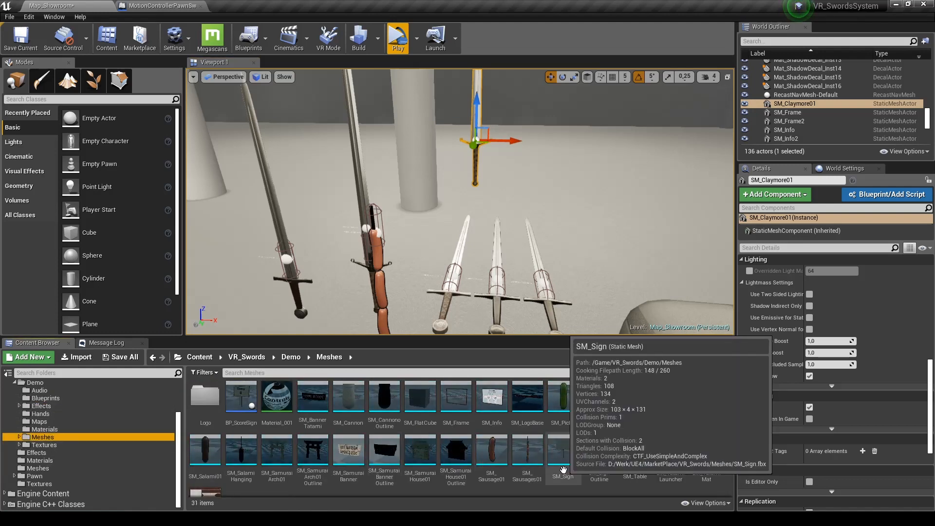
{"action": "left_click", "coordinate": [530, 451]}
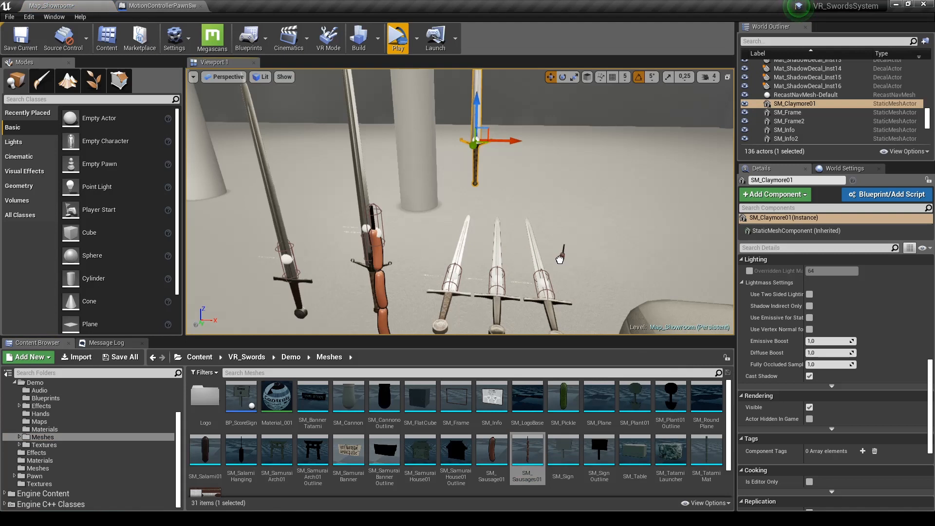
{"action": "left_click_drag", "start_coordinate": [560, 259], "coordinate": [563, 246]}
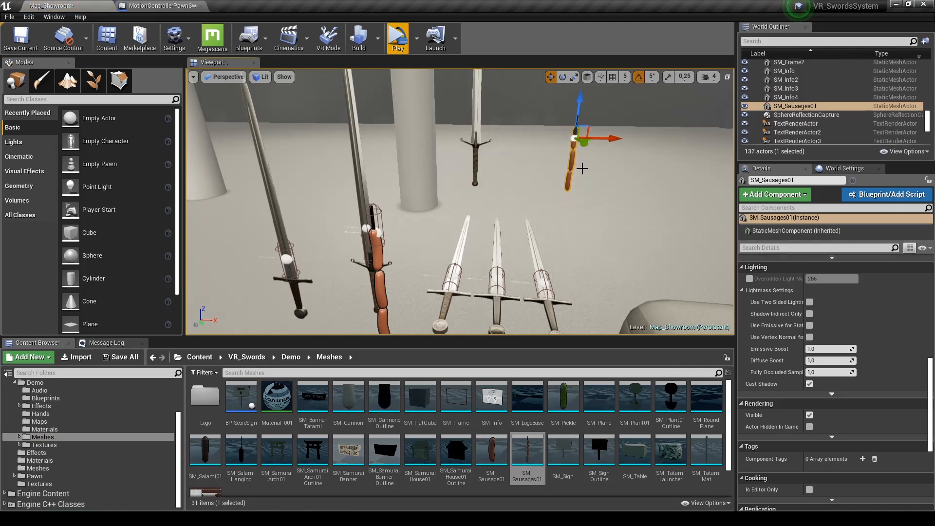
{"action": "key", "text": "w"}
{"action": "right_click_drag", "start_coordinate": [583, 168], "coordinate": [545, 176]}
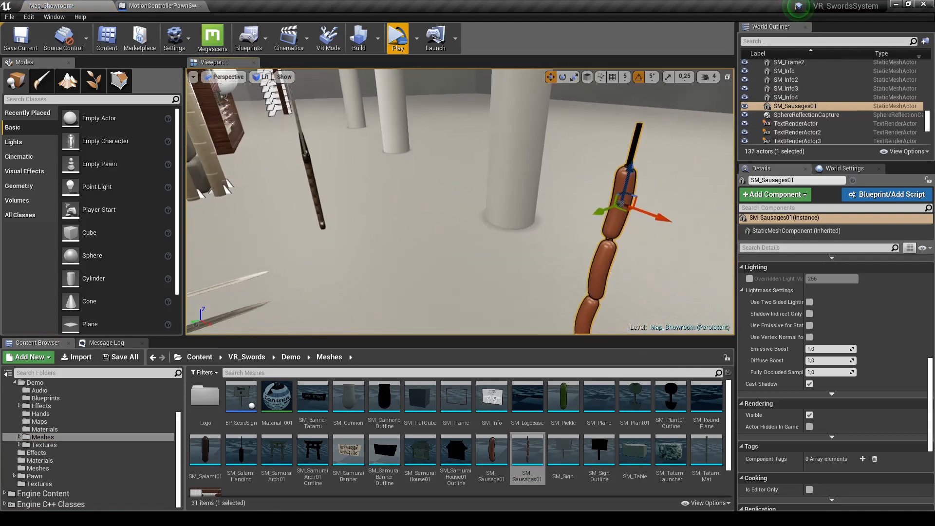
{"action": "left_click_drag", "start_coordinate": [604, 208], "coordinate": [364, 295]}
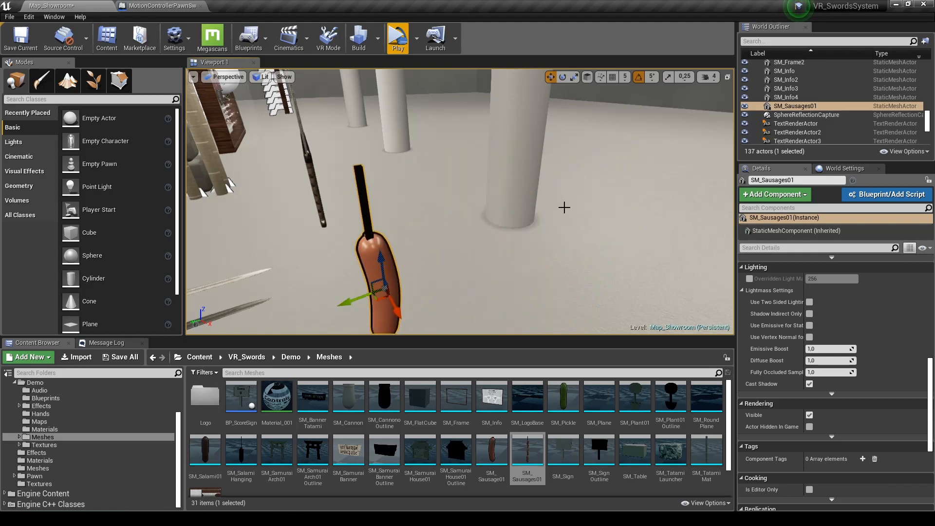
Step: Rotate the SM_Sausages01 mesh 180° so that its thin handle points down like the claymore's grip
{"action": "key", "text": "s"}
{"action": "key", "text": "a"}
{"action": "right_click_drag", "start_coordinate": [565, 208], "coordinate": [668, 178]}
{"action": "key", "text": "e"}
{"action": "left_click_drag", "start_coordinate": [488, 195], "coordinate": [384, 236]}
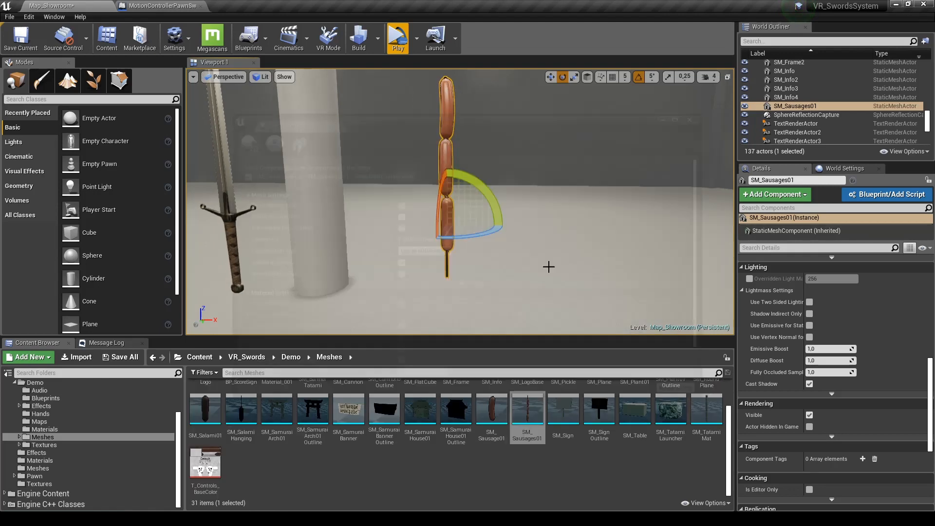
{"action": "right_click_drag", "start_coordinate": [548, 266], "coordinate": [491, 304]}
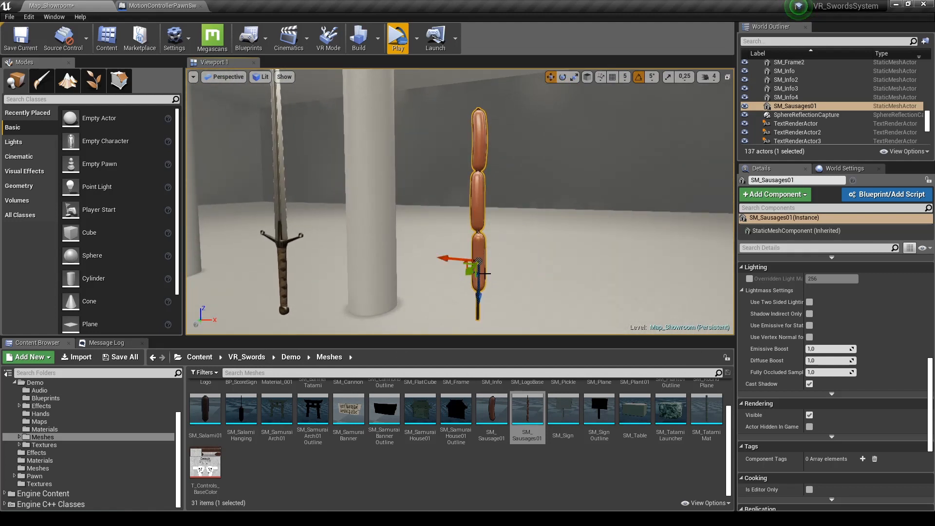
Step: Set the location of SM_Sausages01 to 0, 0, 0, focus on it and display the viewport unlit
{"action": "scroll", "coordinate": [865, 349], "scroll_direction": "up", "scroll_amount": 10}
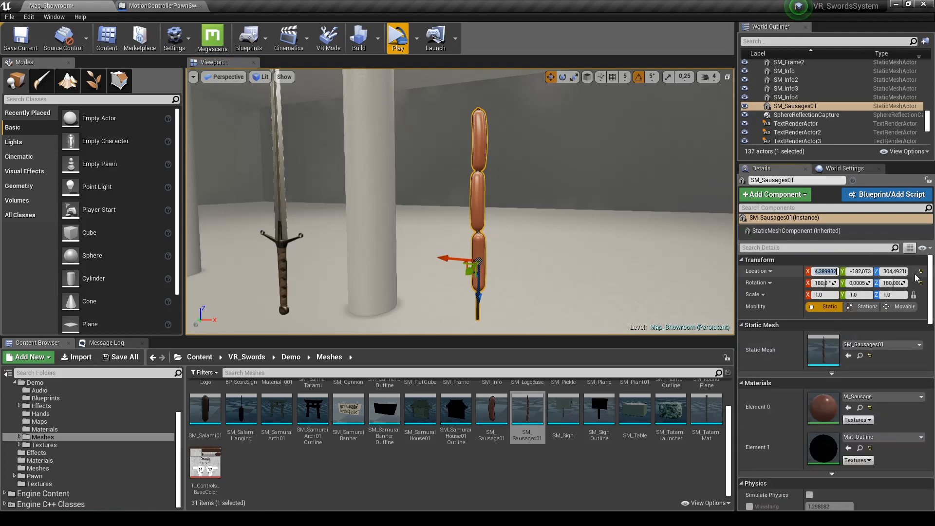
{"action": "key", "text": "Tab"}
{"action": "type", "text": "0"}
{"action": "key", "text": "Tab"}
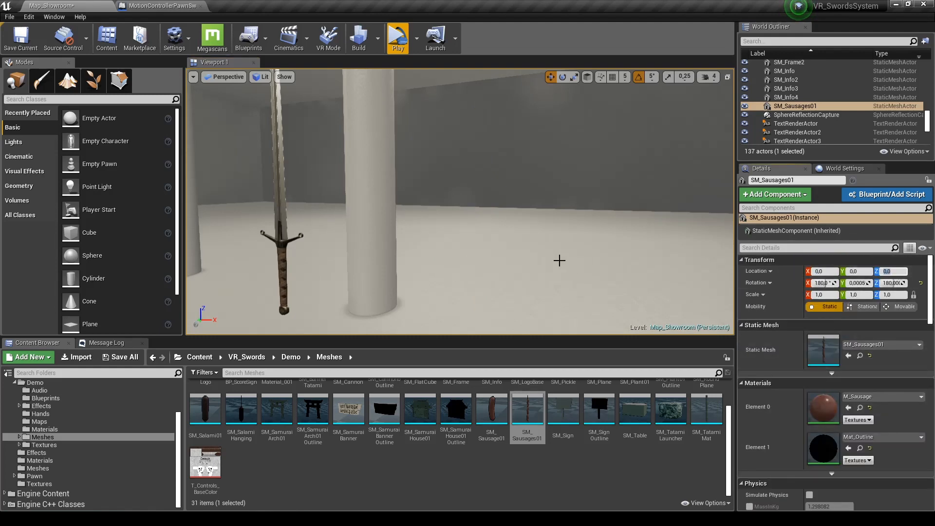
{"action": "right_click_drag", "start_coordinate": [560, 261], "coordinate": [438, 256]}
{"action": "key", "text": "f"}
{"action": "mouse_move", "coordinate": [683, 211]}
{"action": "right_mouse_down"}
{"action": "mouse_move", "coordinate": [336, 222]}
{"action": "mouse_move", "coordinate": [674, 210]}
{"action": "right_mouse_up"}
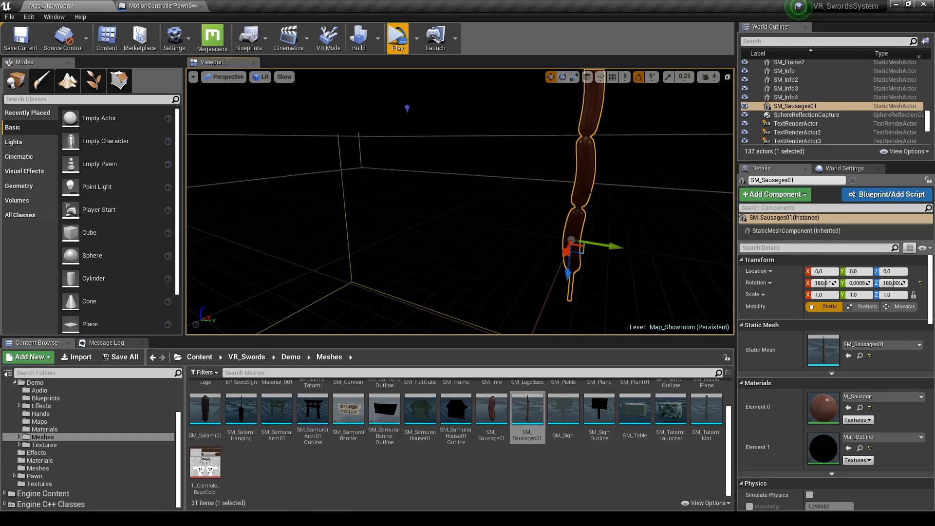
{"action": "key", "text": "alt+3"}
{"action": "mouse_move", "coordinate": [590, 194]}
{"action": "right_mouse_down"}
{"action": "mouse_move", "coordinate": [597, 147]}
{"action": "mouse_move", "coordinate": [551, 192]}
{"action": "mouse_move", "coordinate": [497, 194]}
{"action": "mouse_move", "coordinate": [494, 165]}
{"action": "mouse_move", "coordinate": [543, 178]}
{"action": "mouse_move", "coordinate": [697, 175]}
{"action": "mouse_move", "coordinate": [572, 214]}
{"action": "mouse_move", "coordinate": [575, 200]}
{"action": "mouse_move", "coordinate": [592, 191]}
{"action": "right_mouse_up"}
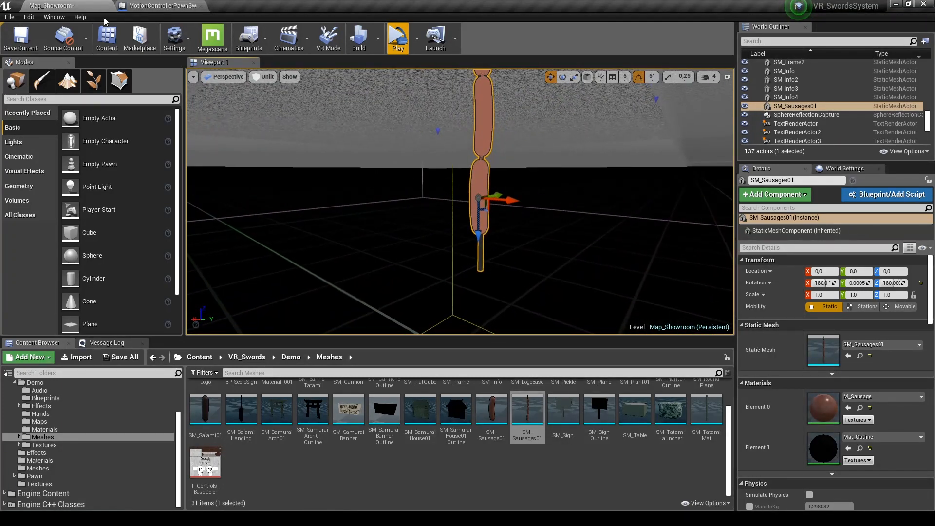
Step: Open Merge Actors for SM_Sausages01, enable Pivot Point at Zero and raise the mesh to a Z location of about 8.5
{"action": "left_click", "coordinate": [54, 18]}
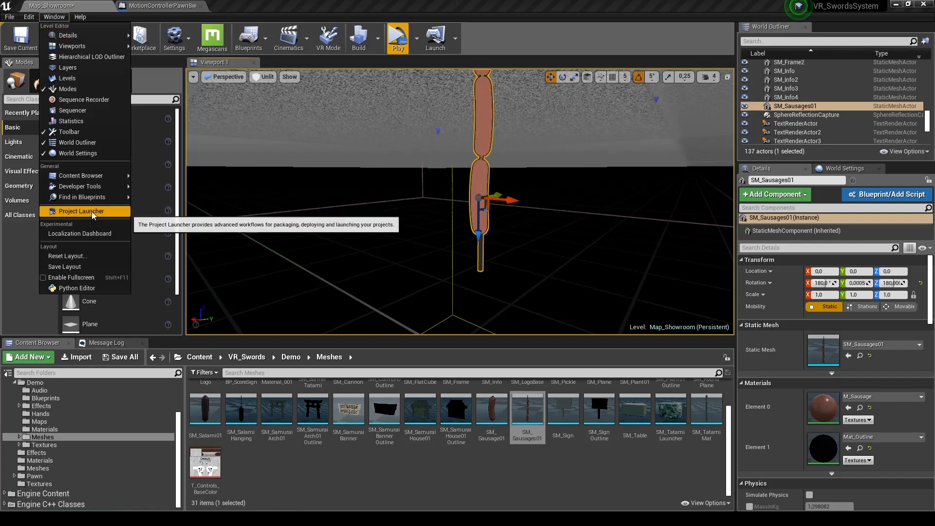
{"action": "mouse_move", "coordinate": [93, 185]}
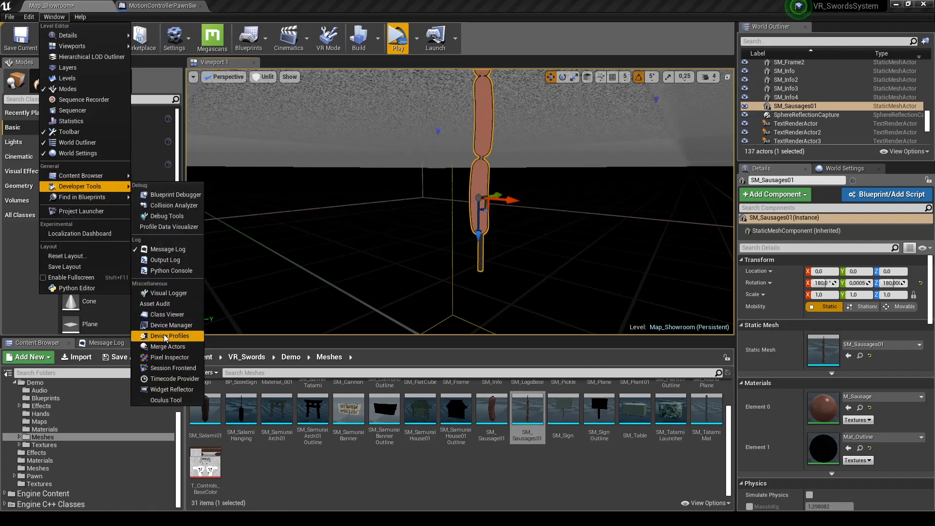
{"action": "left_click", "coordinate": [168, 347]}
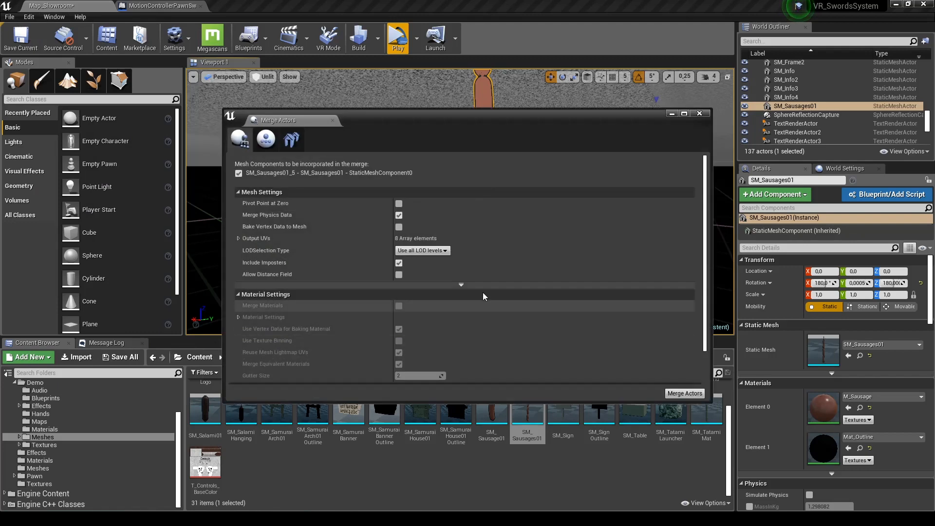
{"action": "left_click_drag", "start_coordinate": [456, 126], "coordinate": [263, 218]}
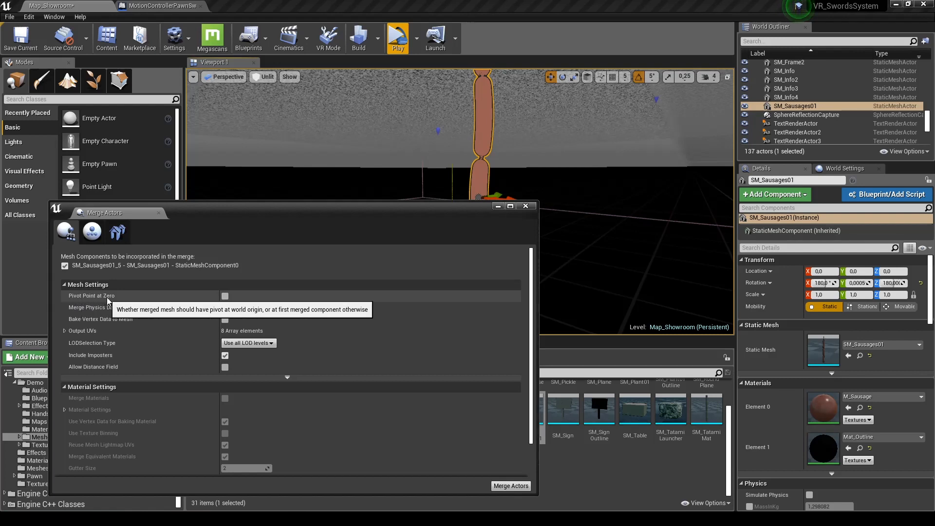
{"action": "left_click", "coordinate": [225, 297]}
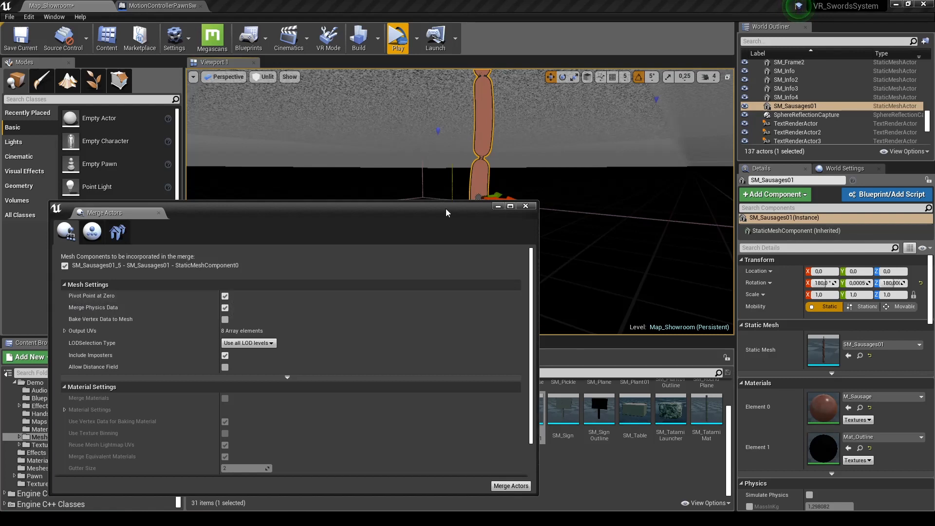
{"action": "left_click_drag", "start_coordinate": [447, 213], "coordinate": [328, 200]}
{"action": "left_click_drag", "start_coordinate": [478, 231], "coordinate": [479, 225]}
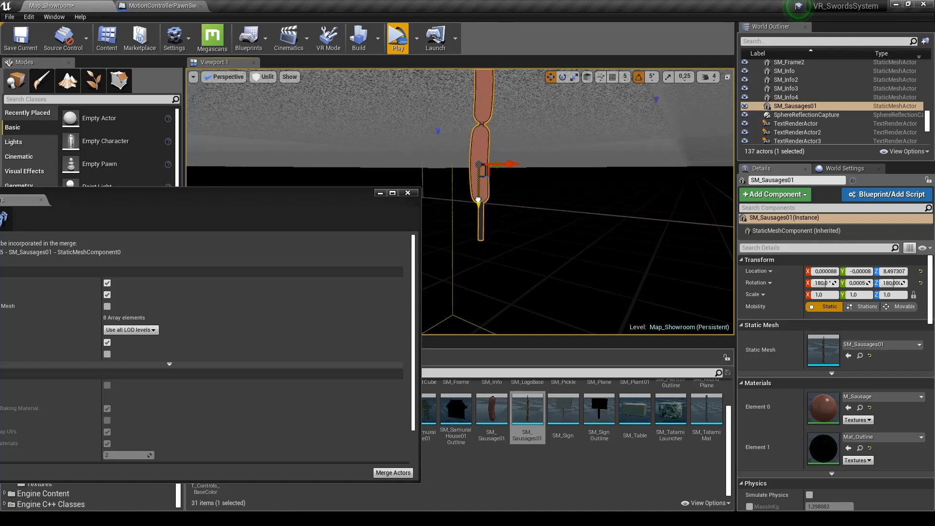
Step: Merge the actor into a new static mesh named SM_SausageSword in the Content folder and close Merge Actors
{"action": "left_click", "coordinate": [392, 473]}
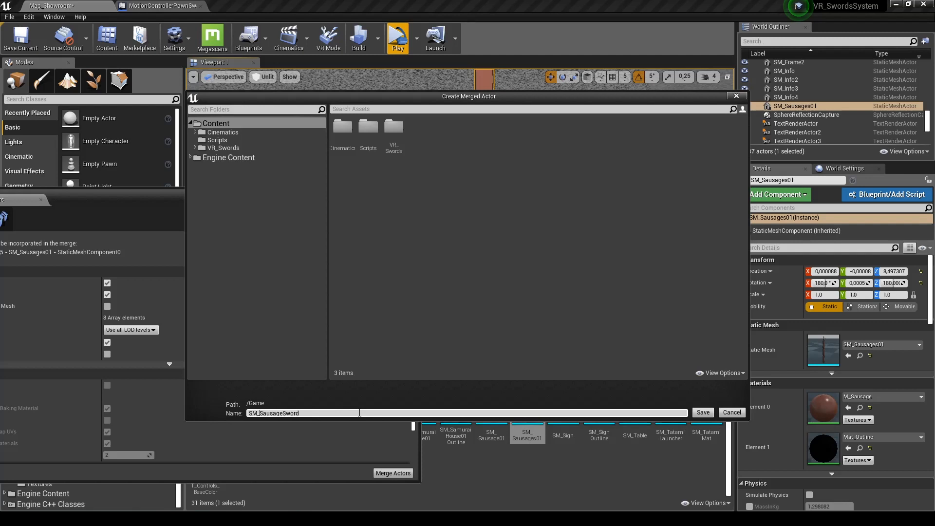
{"action": "left_click", "coordinate": [703, 412]}
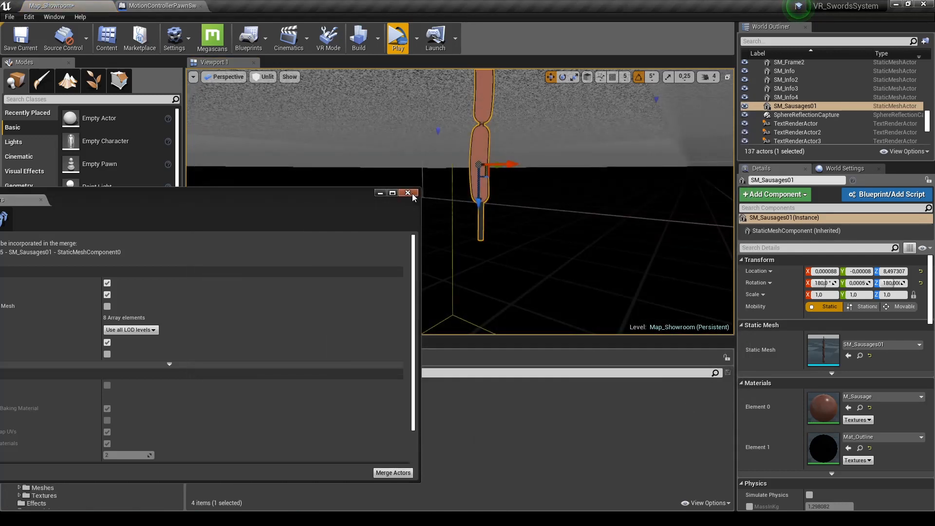
{"action": "left_click", "coordinate": [408, 193]}
{"action": "left_click", "coordinate": [314, 405]}
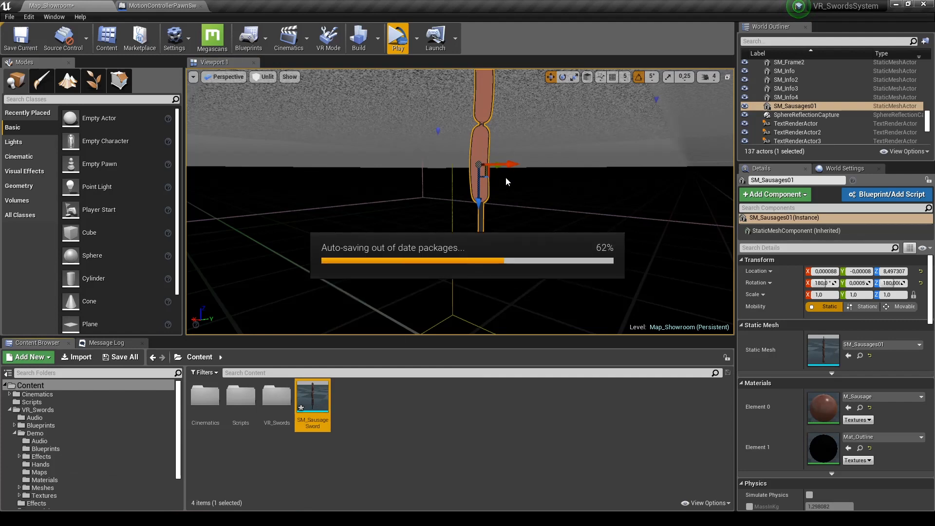
Step: Delete the SM_Sausages01 actor from the level and return the viewport to lit mode
{"action": "key", "text": "Delete"}
{"action": "right_click_drag", "start_coordinate": [506, 177], "coordinate": [482, 258]}
{"action": "key", "text": "alt+4"}
Step: Assign SM_SausageSword as the Custom Sword Mesh of BP_CustomSword1Handed
{"action": "left_click", "coordinate": [480, 182]}
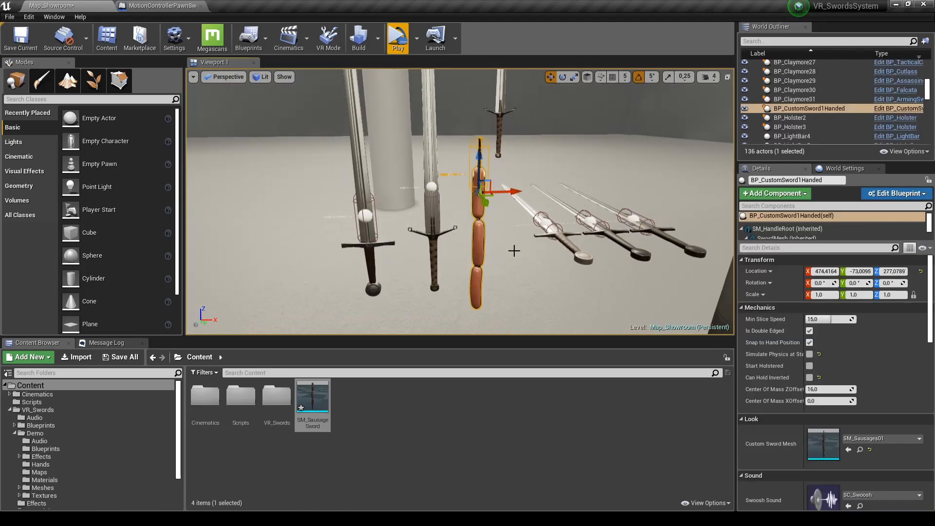
{"action": "left_click", "coordinate": [319, 388]}
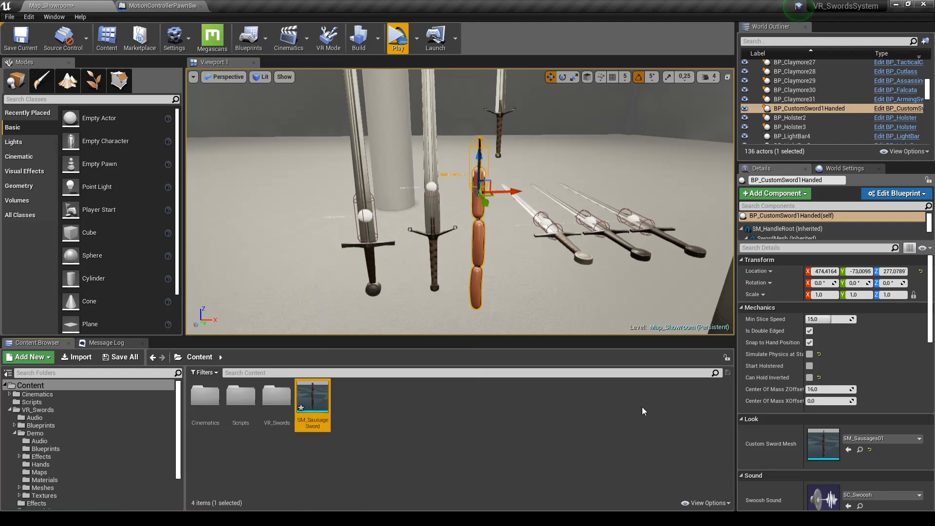
{"action": "left_click", "coordinate": [849, 450]}
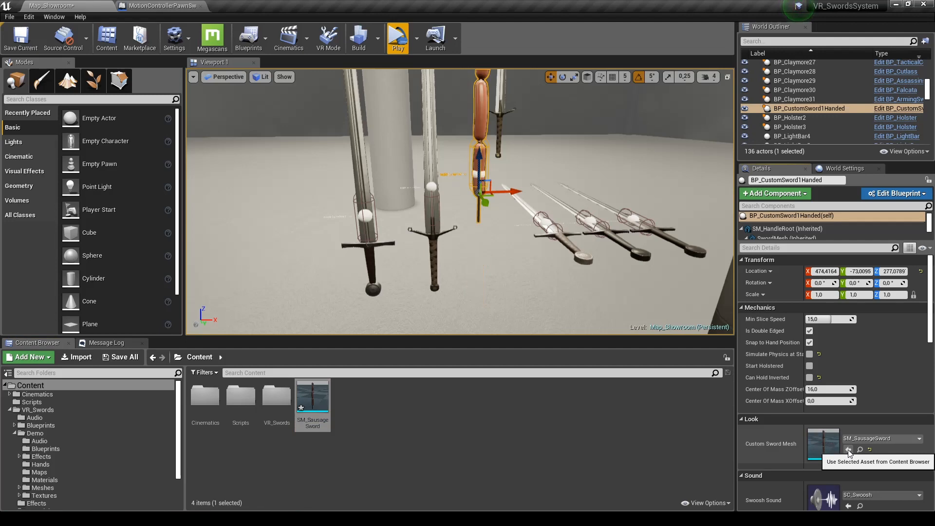
{"action": "right_click_drag", "start_coordinate": [460, 201], "coordinate": [492, 225]}
Step: Try the Show Hand Reference option in the Hand Positioning settings of BP_CustomSword1Handed
{"action": "scroll", "coordinate": [809, 394], "scroll_direction": "down", "scroll_amount": 6}
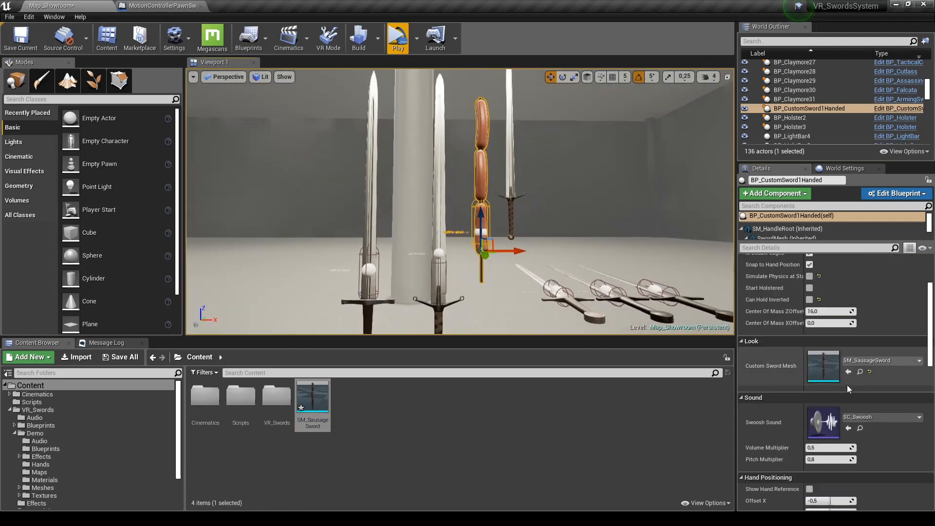
{"action": "scroll", "coordinate": [808, 394], "scroll_direction": "down", "scroll_amount": 3}
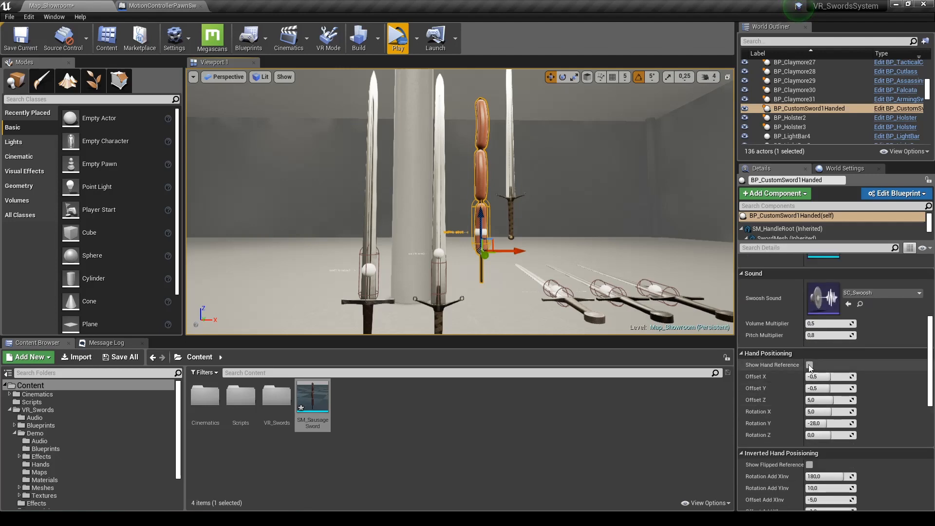
{"action": "left_click", "coordinate": [809, 365]}
{"action": "right_click_drag", "start_coordinate": [460, 201], "coordinate": [429, 200]}
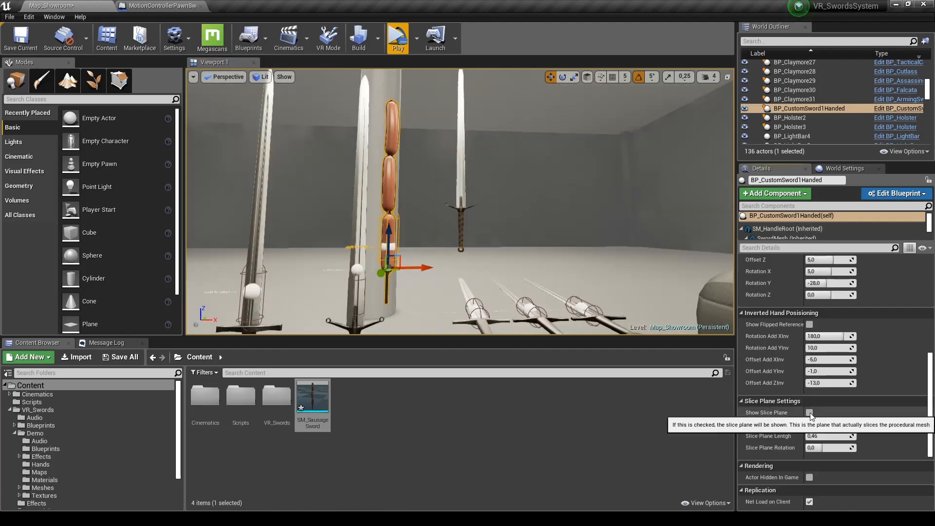
Step: Show the slice plane of BP_CustomSword1Handed and set its length to about 0.6 to match the sausage blade
{"action": "left_click", "coordinate": [810, 413]}
{"action": "right_click_drag", "start_coordinate": [612, 258], "coordinate": [575, 258]}
{"action": "mouse_move", "coordinate": [459, 173]}
{"action": "right_mouse_down"}
{"action": "mouse_move", "coordinate": [470, 182]}
{"action": "mouse_move", "coordinate": [459, 174]}
{"action": "right_mouse_up"}
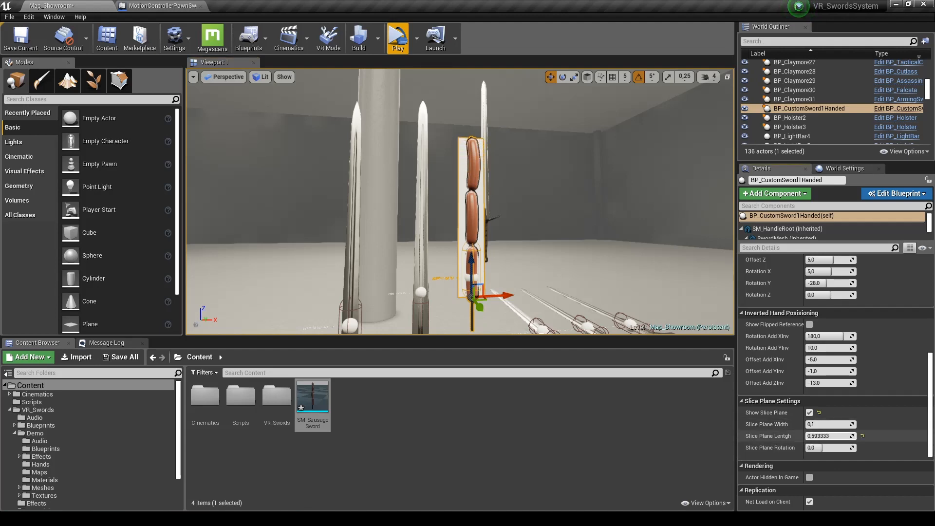
{"action": "right_click_drag", "start_coordinate": [480, 303], "coordinate": [462, 296]}
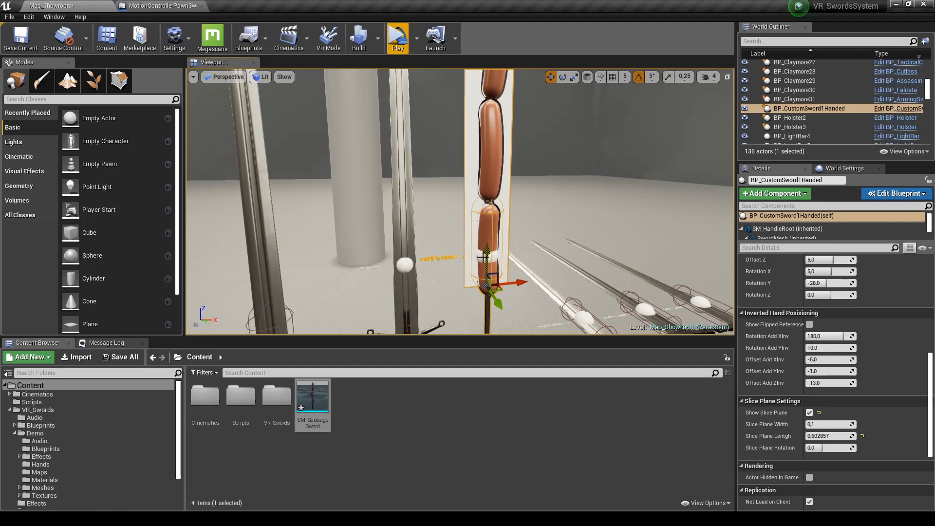
Step: Raise the Center Of Mass ZOffset of BP_CustomSword1Handed to about 35.14
{"action": "scroll", "coordinate": [828, 412], "scroll_direction": "up", "scroll_amount": 8}
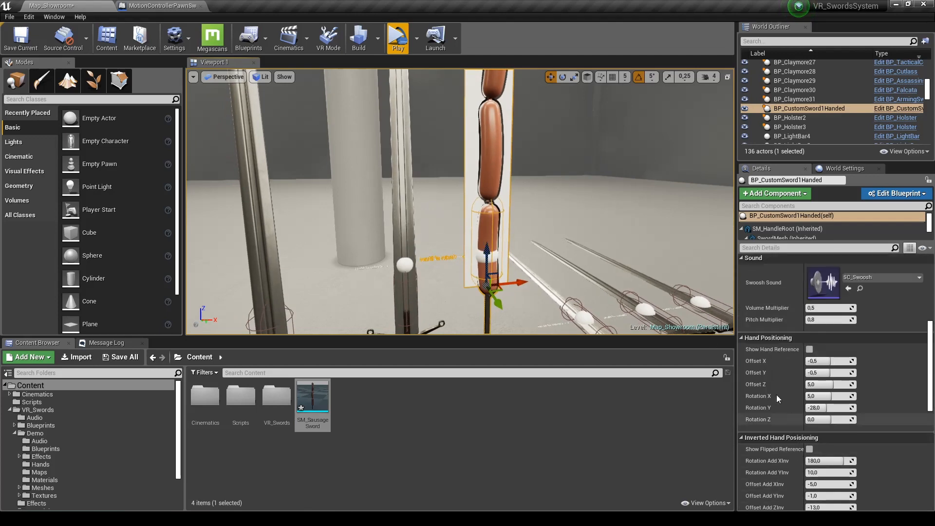
{"action": "right_click_drag", "start_coordinate": [570, 254], "coordinate": [506, 229]}
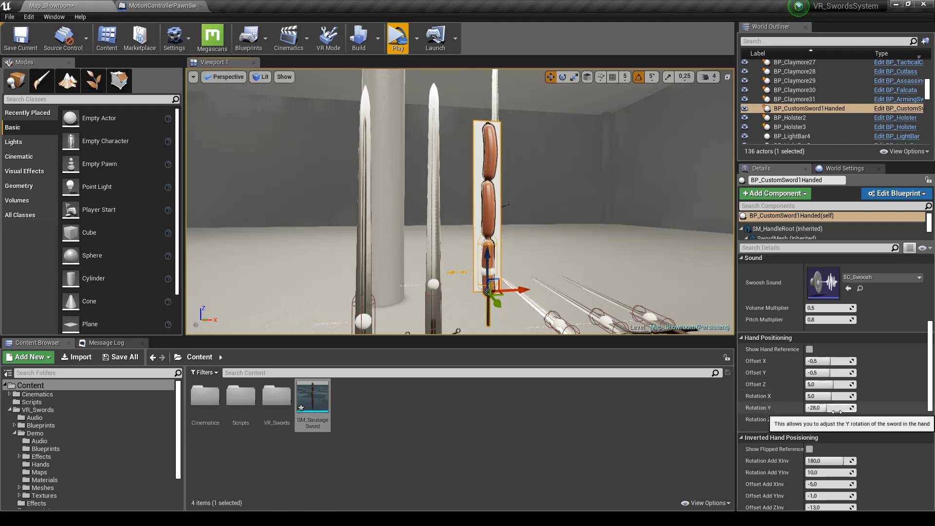
{"action": "scroll", "coordinate": [828, 371], "scroll_direction": "up", "scroll_amount": 10}
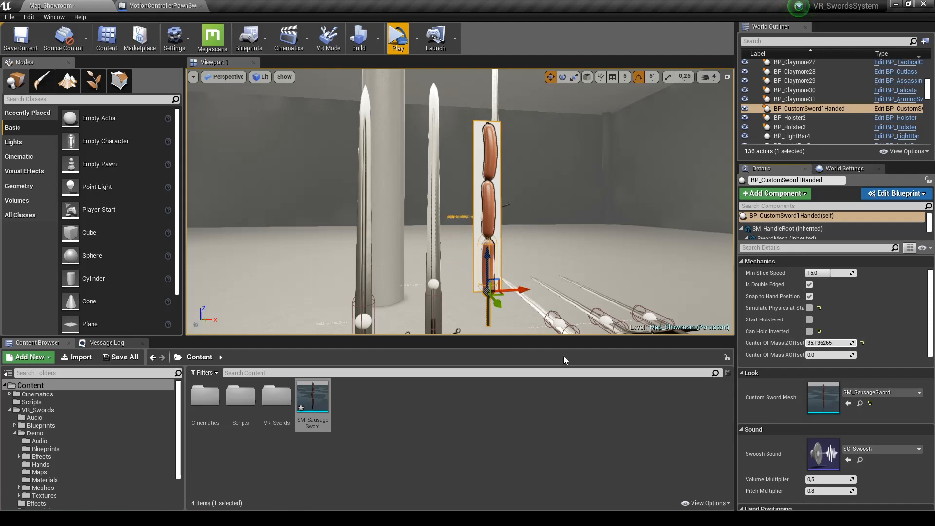
Step: Play the level to try out the custom sausage sword
{"action": "key", "text": "a"}
{"action": "right_click_drag", "start_coordinate": [460, 219], "coordinate": [625, 222]}
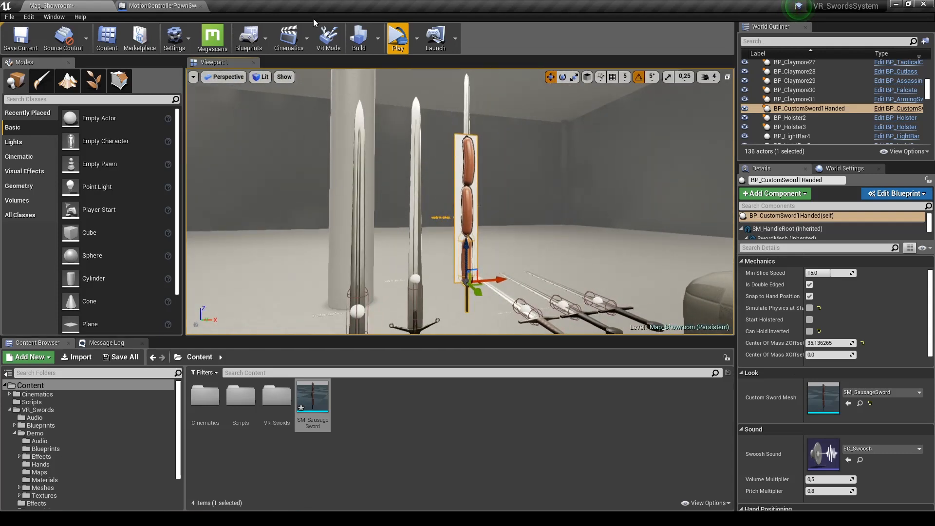
{"action": "left_click", "coordinate": [398, 32]}
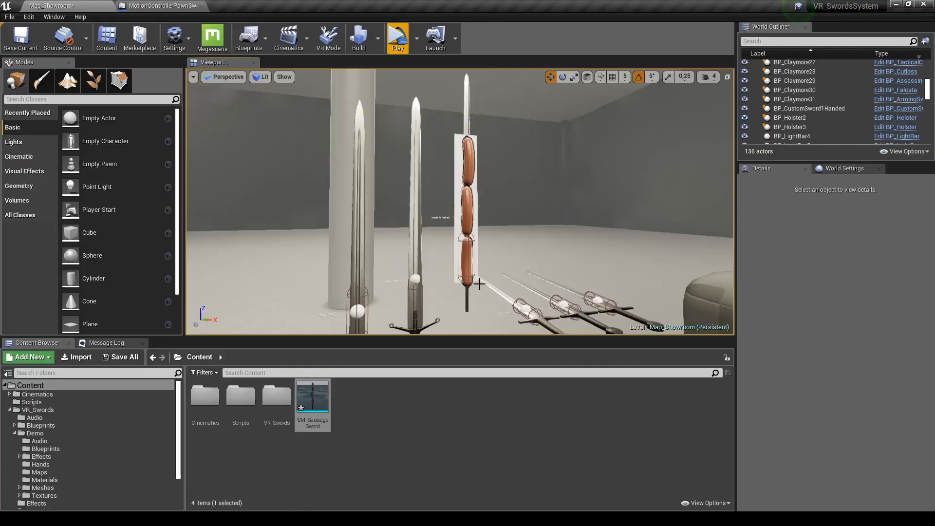
Step: Try a Min Slice Speed of 200 on the sausage sword BP_CustomSword1Handed and reset it to the default
{"action": "left_click", "coordinate": [466, 192]}
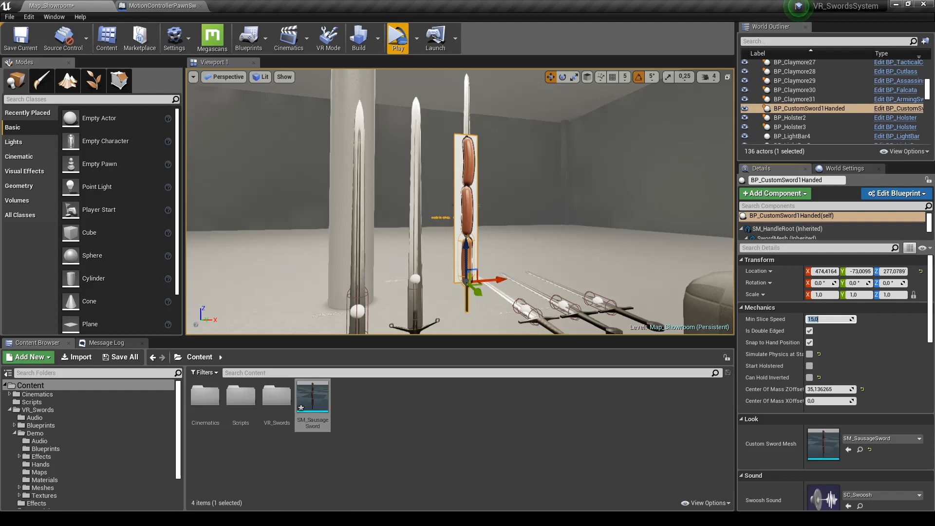
{"action": "left_click", "coordinate": [398, 43]}
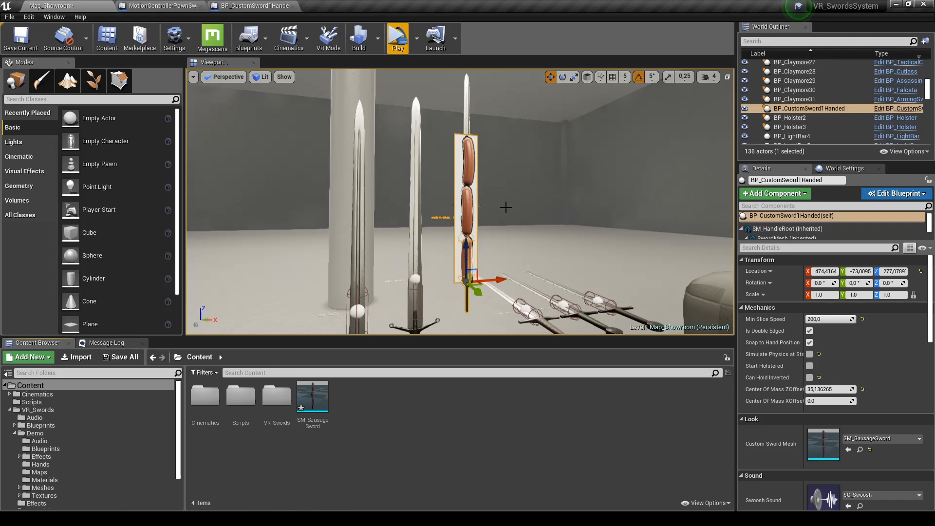
{"action": "left_click", "coordinate": [862, 320]}
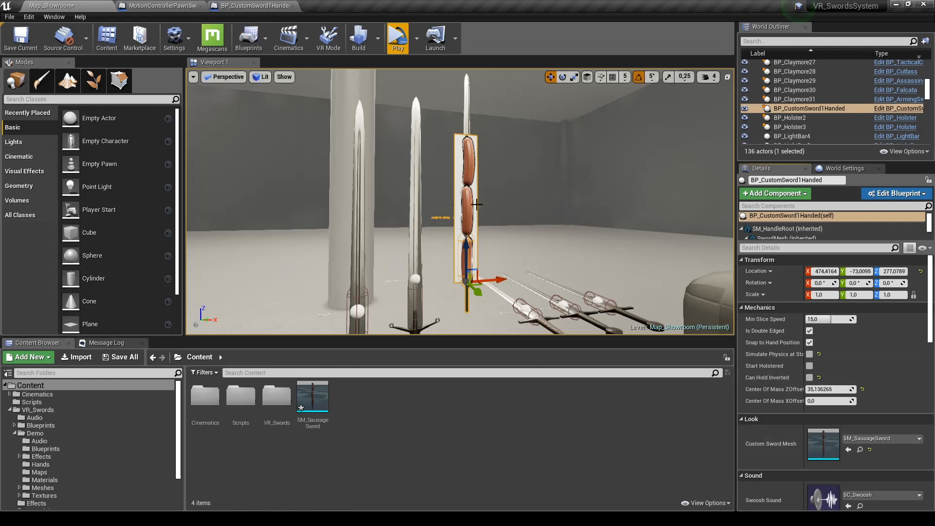
Step: Open the BP_CustomSword1Handed blueprint and examine the Event Graph sections for slice plane tagging, slice speed checking and the Swoosh sound
{"action": "left_click", "coordinate": [899, 108]}
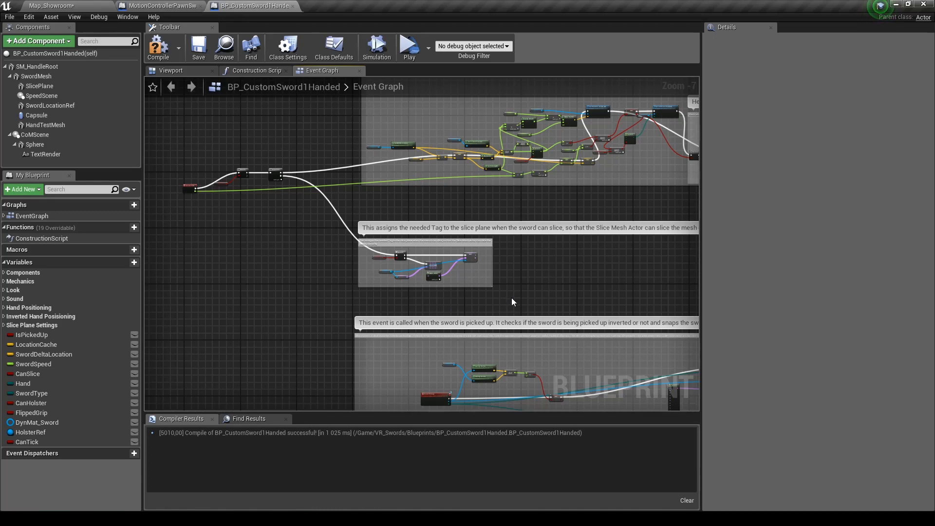
{"action": "scroll", "coordinate": [511, 299], "scroll_direction": "down", "scroll_amount": 5}
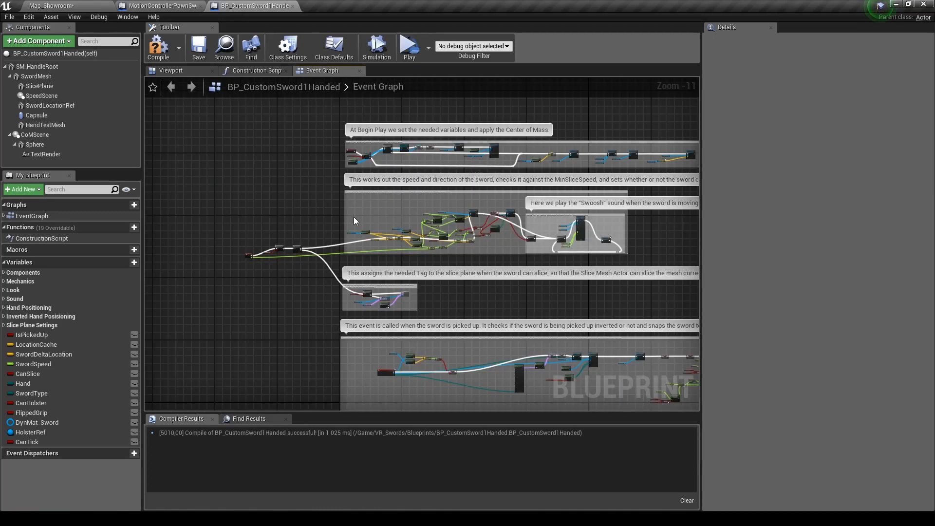
{"action": "right_click_drag", "start_coordinate": [382, 217], "coordinate": [316, 195]}
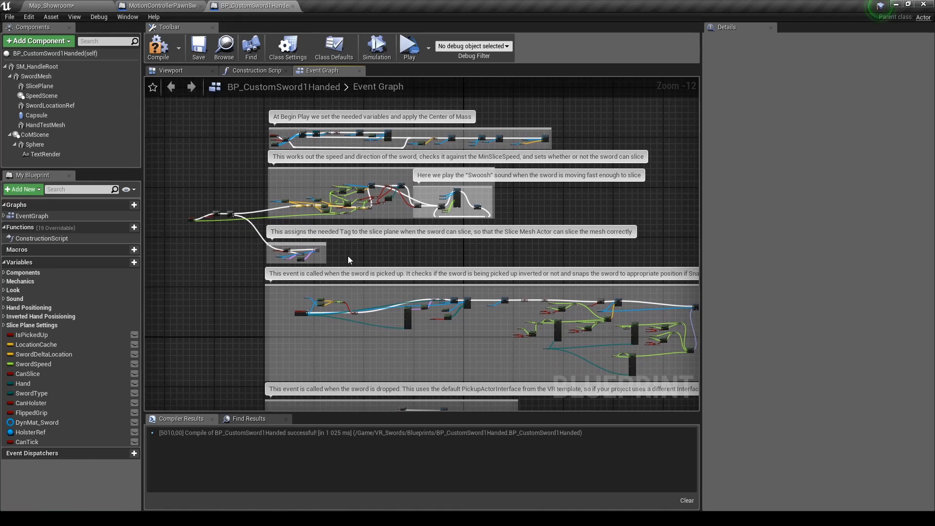
{"action": "scroll", "coordinate": [292, 235], "scroll_direction": "up", "scroll_amount": 2}
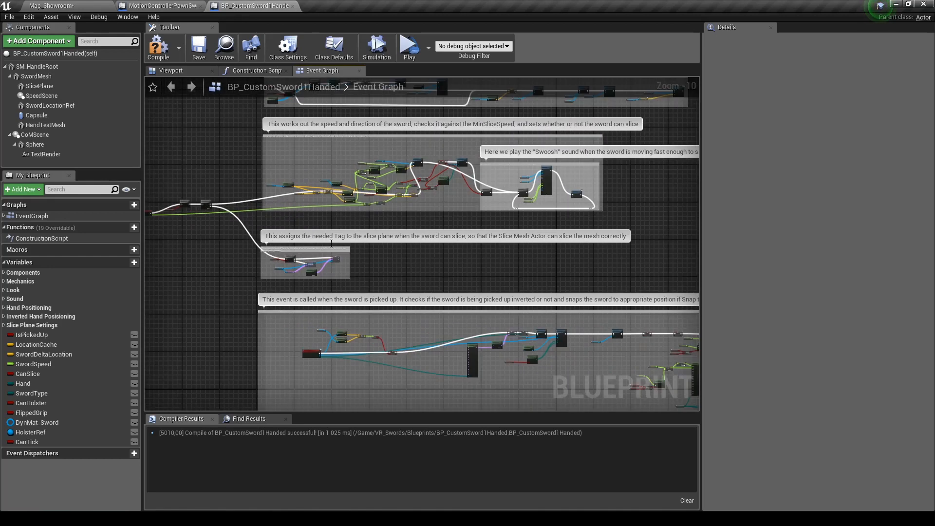
{"action": "scroll", "coordinate": [298, 265], "scroll_direction": "up", "scroll_amount": 7}
{"action": "right_click_drag", "start_coordinate": [282, 323], "coordinate": [403, 331]}
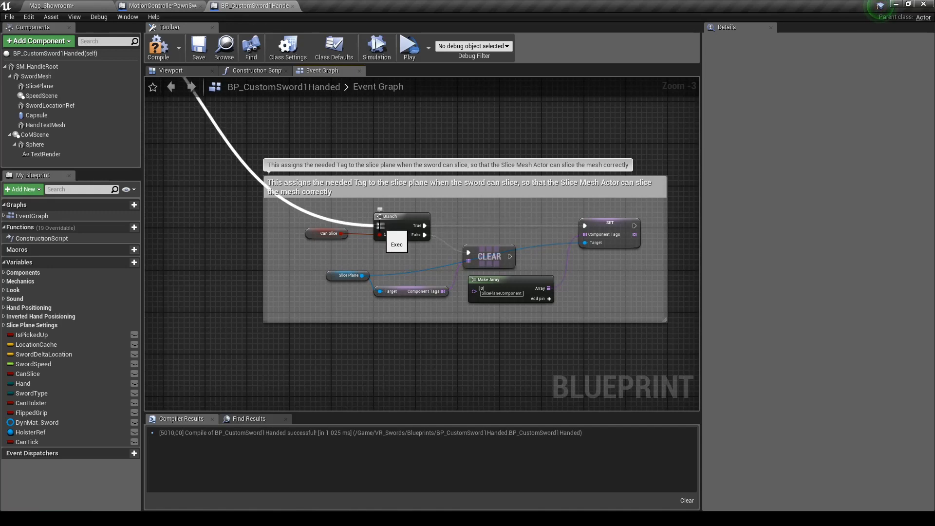
{"action": "scroll", "coordinate": [344, 262], "scroll_direction": "down", "scroll_amount": 9}
{"action": "right_click_drag", "start_coordinate": [397, 219], "coordinate": [345, 221]}
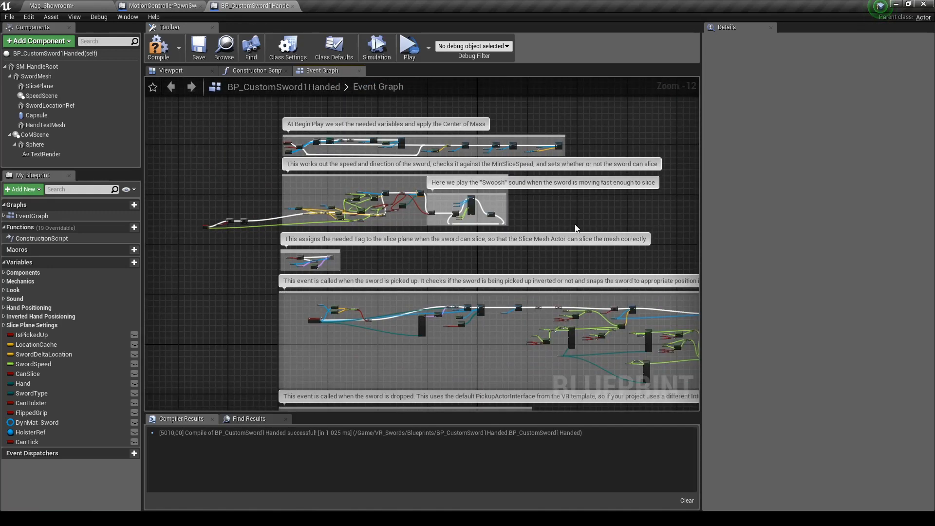
{"action": "left_click_drag", "start_coordinate": [441, 206], "coordinate": [276, 171]}
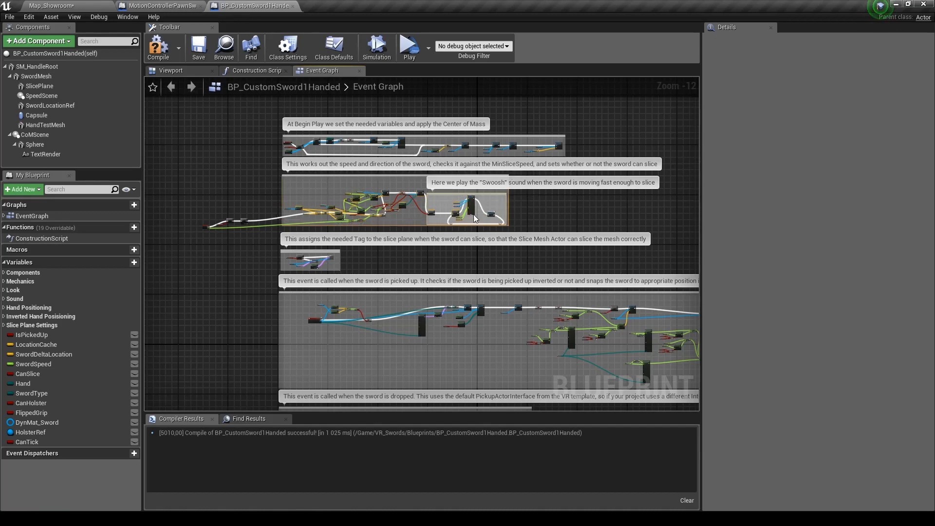
{"action": "scroll", "coordinate": [401, 194], "scroll_direction": "up", "scroll_amount": 10}
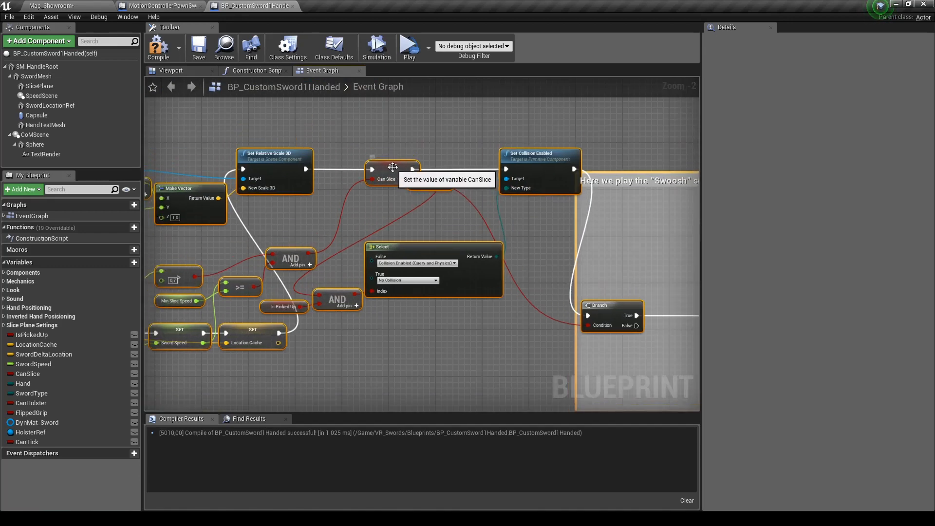
{"action": "key", "text": "ctrl+z"}
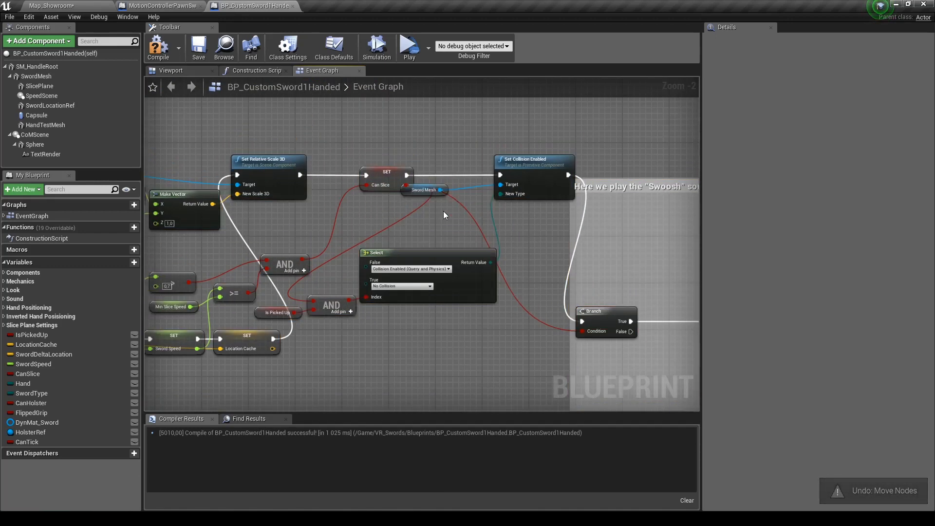
Step: Move the Sword Mesh node clear of the Can Slice setter and set the Select node's True option to Collision Enabled (Query and Physics)
{"action": "left_click_drag", "start_coordinate": [442, 194], "coordinate": [455, 219]}
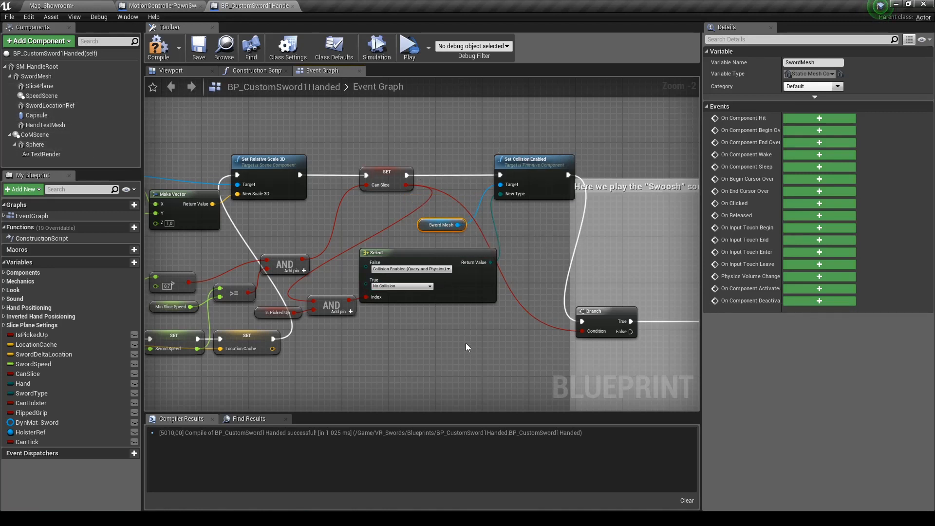
{"action": "left_click", "coordinate": [415, 292]}
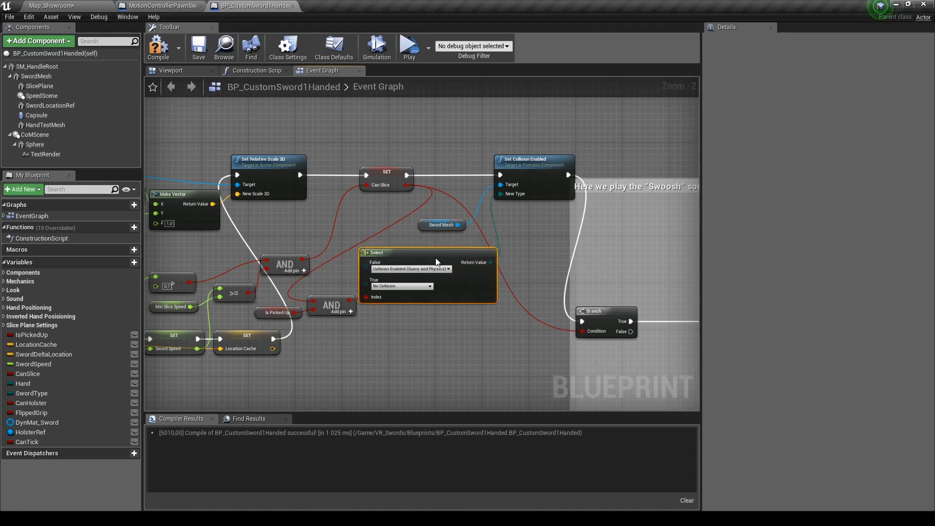
{"action": "scroll", "coordinate": [415, 291], "scroll_direction": "up", "scroll_amount": 2}
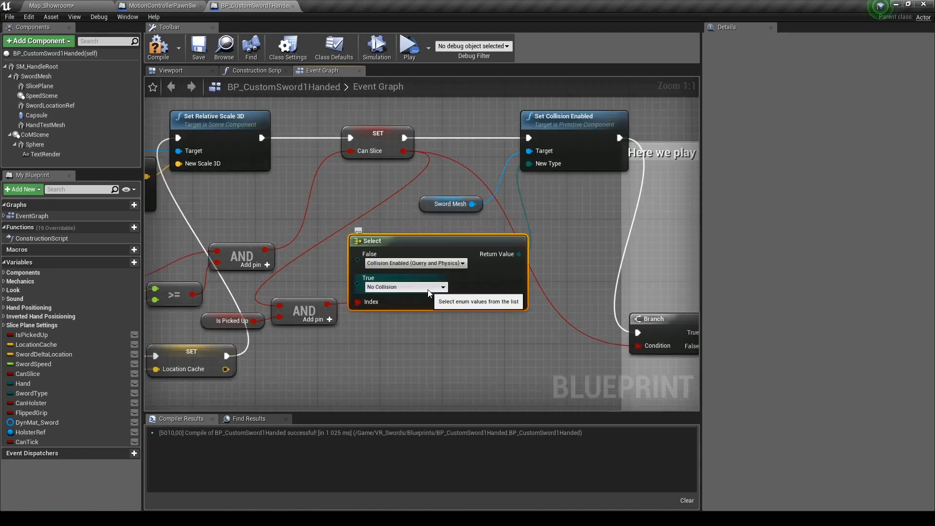
{"action": "left_click", "coordinate": [397, 290]}
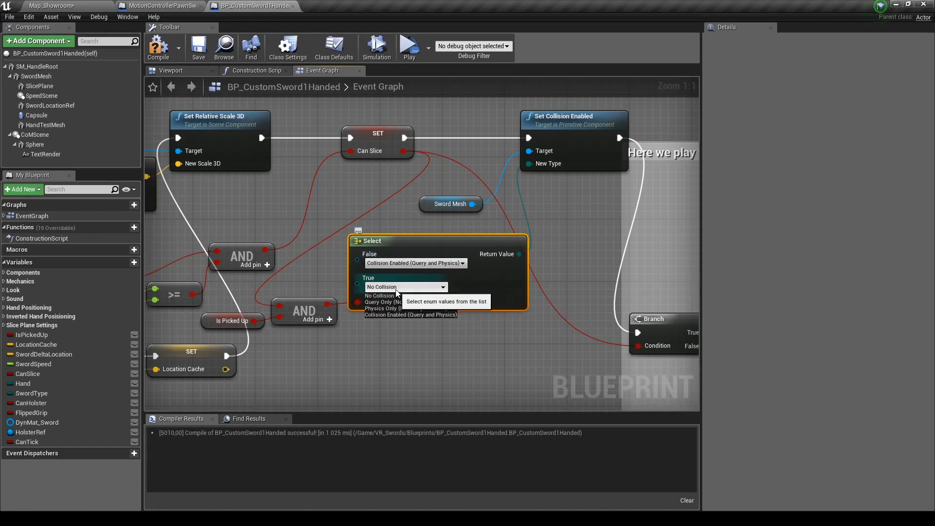
{"action": "left_click", "coordinate": [388, 315]}
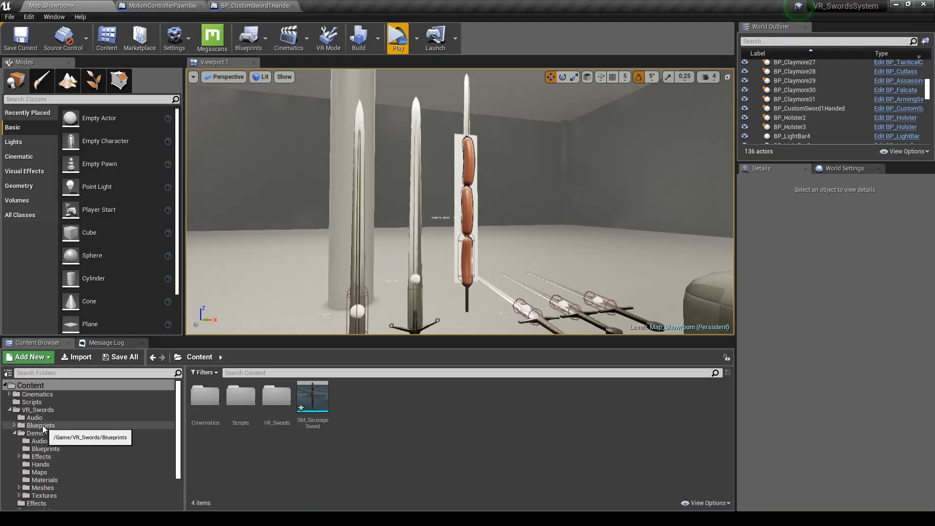
Step: Locate the BP_CustomSword2Handed blueprint in the VR_Swords Blueprints folder
{"action": "left_click", "coordinate": [42, 425]}
{"action": "left_click", "coordinate": [390, 395]}
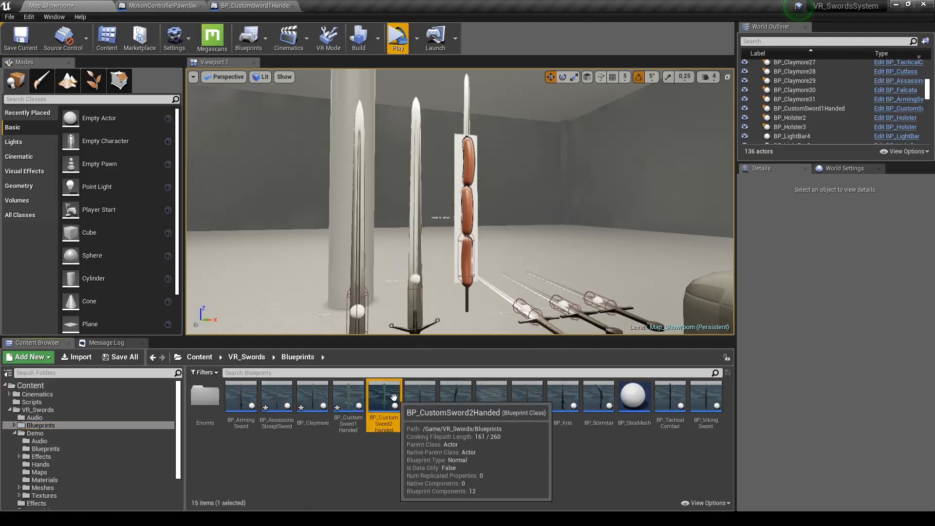
Step: Move the BP_SliceMesh cube beside the swords to about X 635, Y 49, Z 247
{"action": "right_click_drag", "start_coordinate": [481, 303], "coordinate": [550, 331]}
{"action": "right_click_drag", "start_coordinate": [341, 226], "coordinate": [326, 255]}
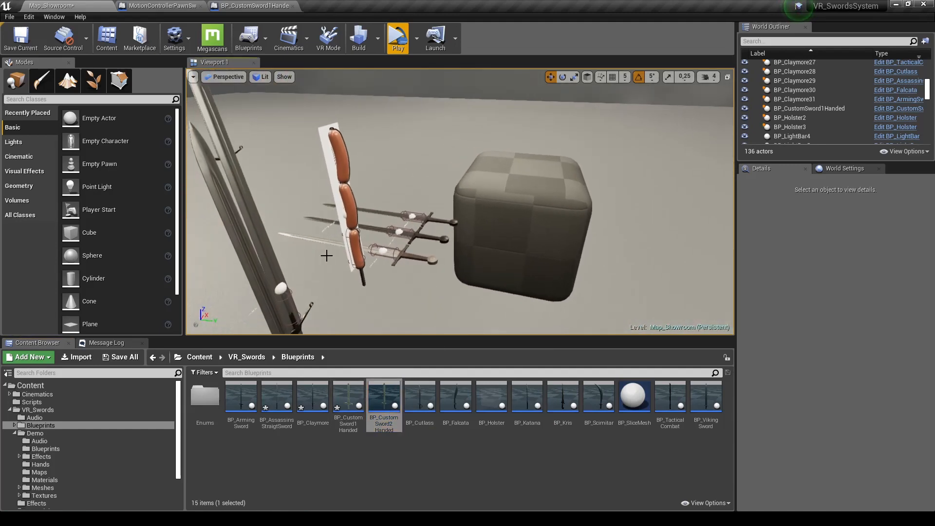
{"action": "left_click", "coordinate": [532, 290]}
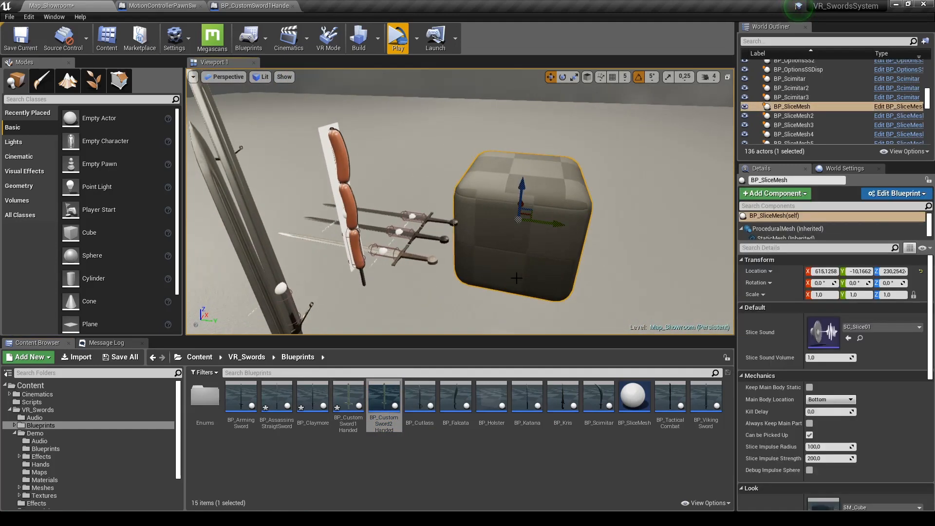
{"action": "right_click_drag", "start_coordinate": [515, 278], "coordinate": [536, 282]}
{"action": "left_click_drag", "start_coordinate": [504, 247], "coordinate": [587, 253]}
{"action": "right_click_drag", "start_coordinate": [586, 252], "coordinate": [606, 275]}
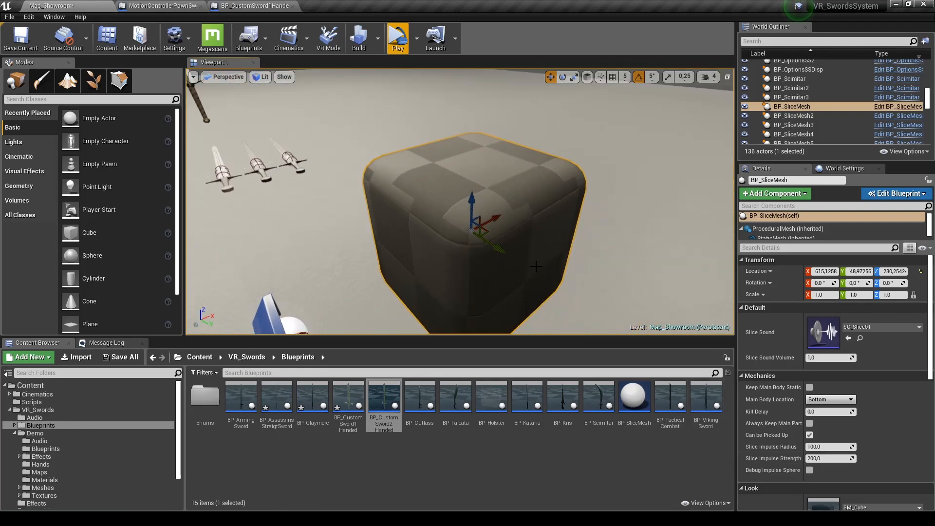
{"action": "left_click_drag", "start_coordinate": [472, 199], "coordinate": [512, 195]}
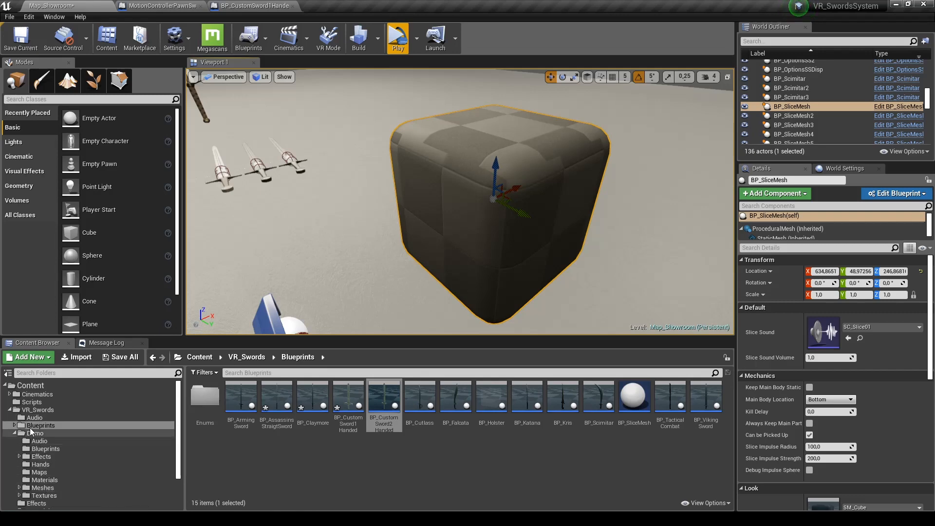
Step: Open the SM_Pickle mesh from the VR_Swords Demo Meshes folder and filter its details for "cpu"
{"action": "left_click", "coordinate": [40, 487]}
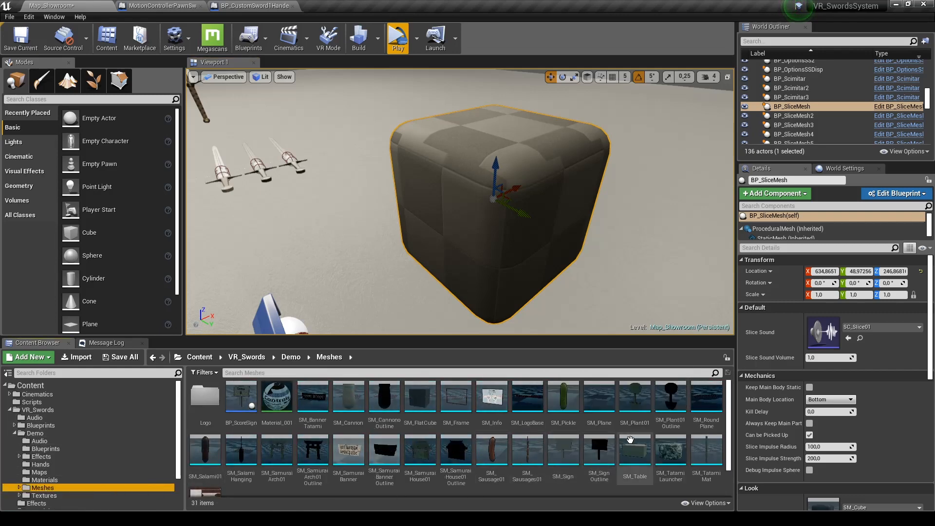
{"action": "left_click", "coordinate": [573, 399]}
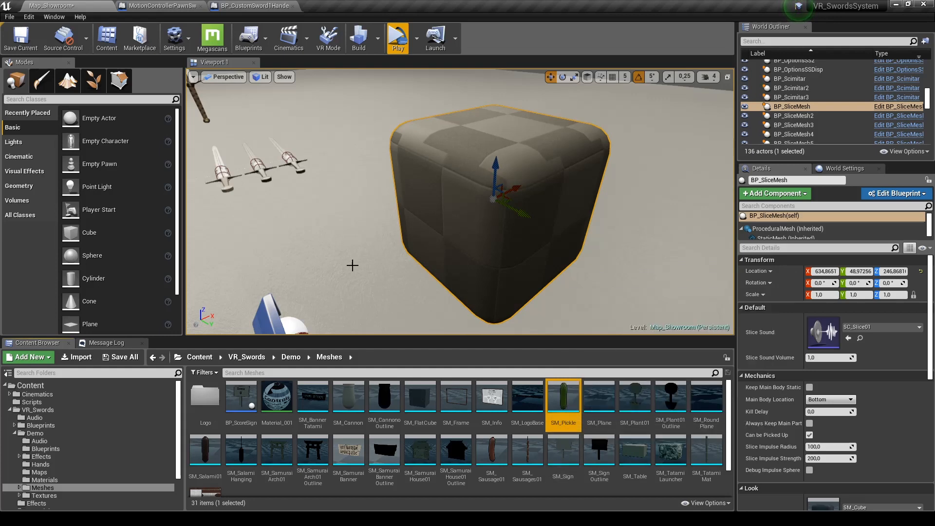
{"action": "double_click", "coordinate": [565, 399]}
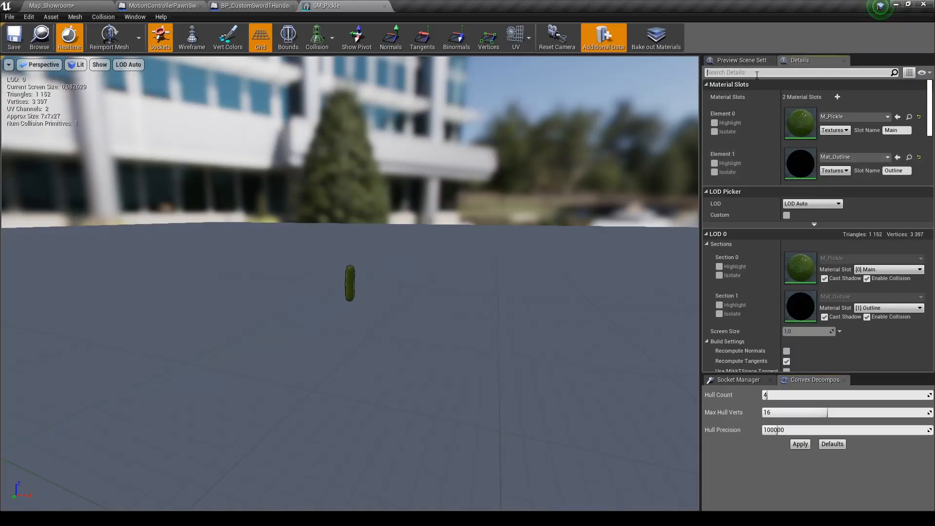
{"action": "left_click", "coordinate": [760, 74]}
{"action": "type", "text": "cpu"}
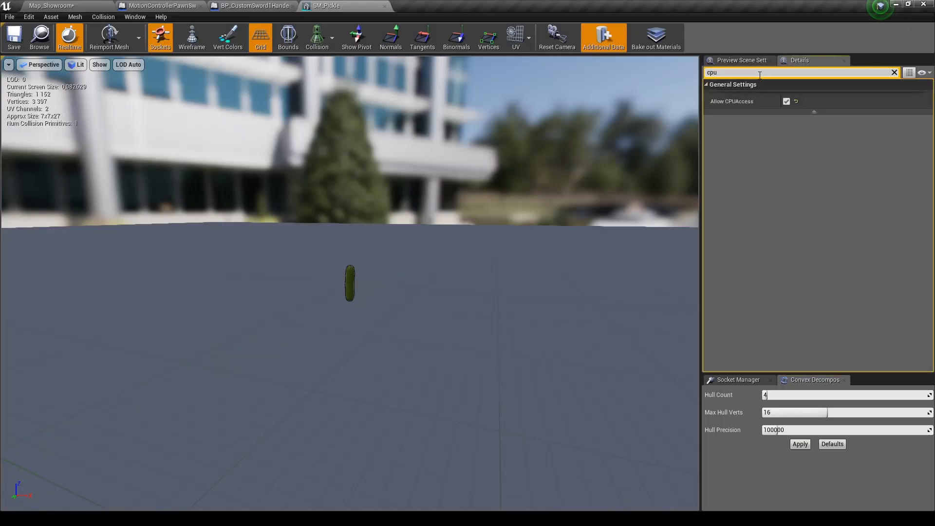
Step: Toggle Allow CPUAccess off and back on for SM_Pickle, and save and close the mesh
{"action": "left_click", "coordinate": [787, 101]}
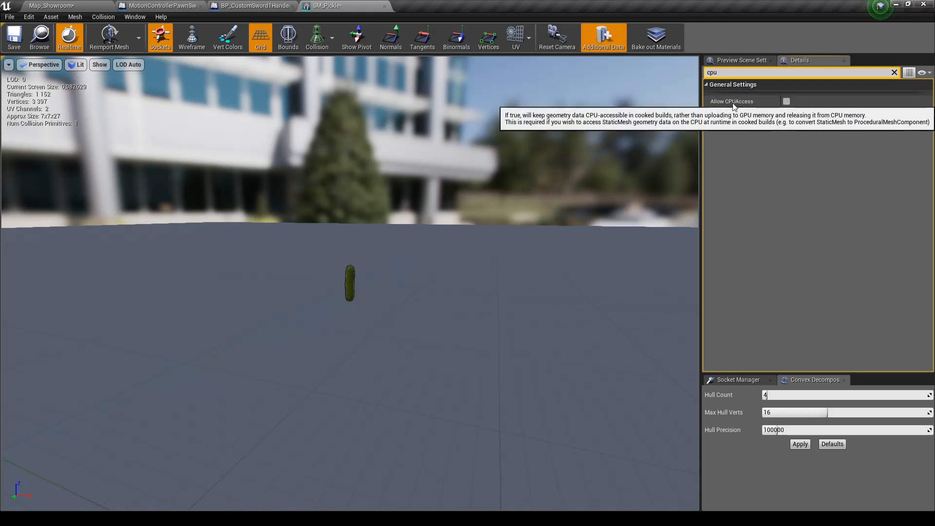
{"action": "left_click", "coordinate": [787, 101]}
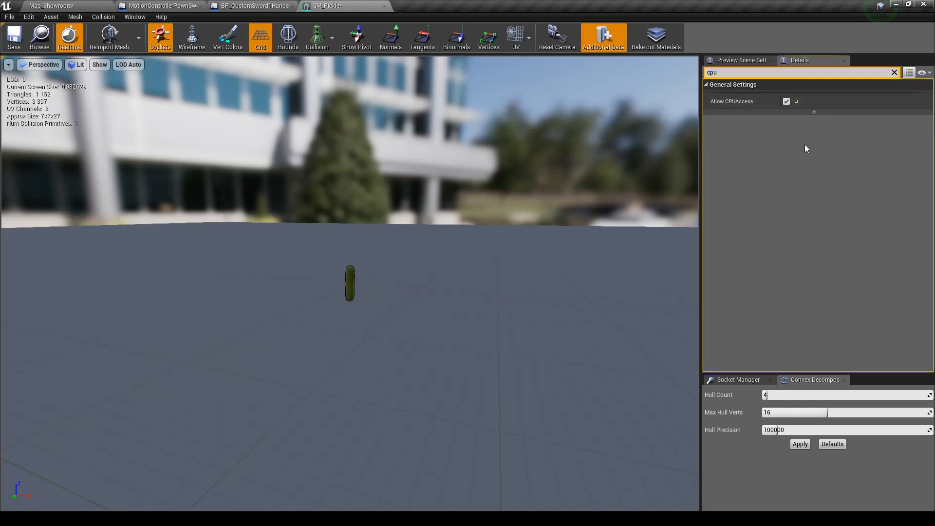
{"action": "left_click", "coordinate": [14, 37]}
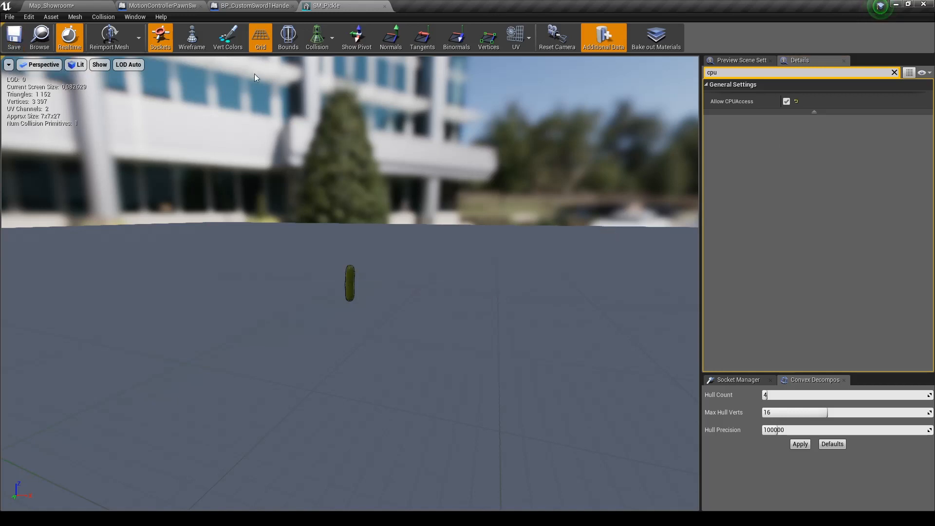
{"action": "left_click", "coordinate": [385, 6]}
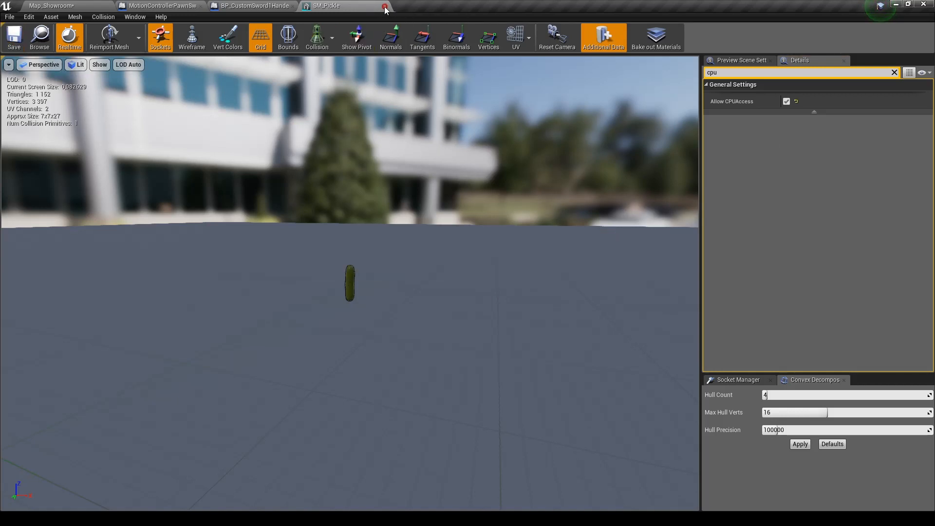
Step: Assign SM_Pickle as the mesh of BP_SliceMesh in Map_Showroom
{"action": "left_click", "coordinate": [58, 5]}
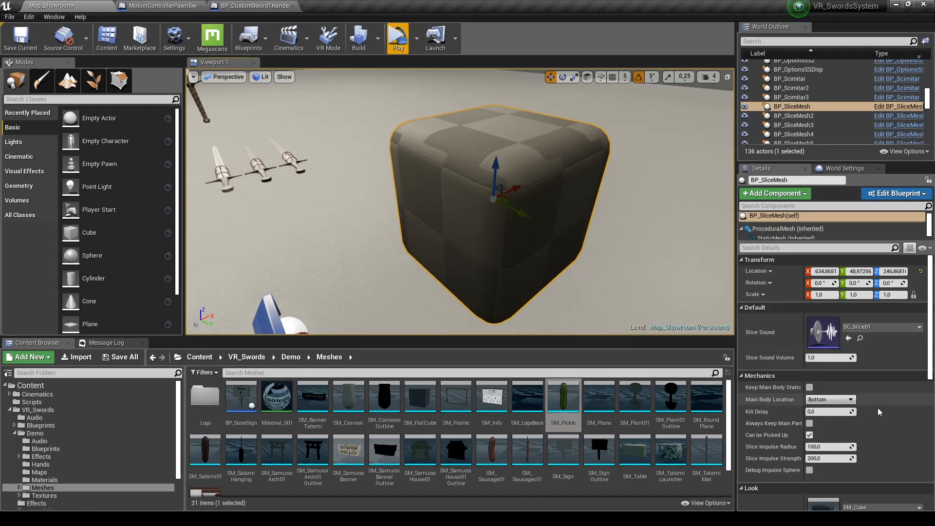
{"action": "scroll", "coordinate": [757, 408], "scroll_direction": "down", "scroll_amount": 4}
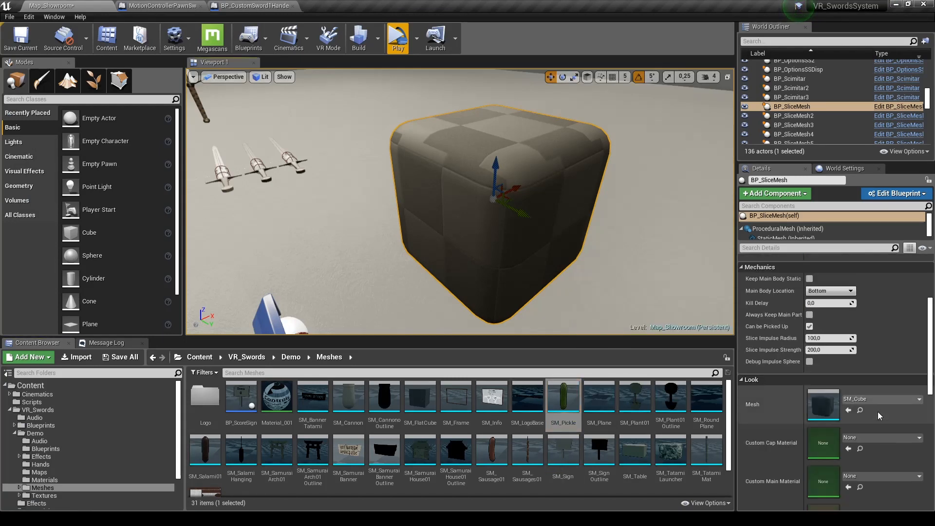
{"action": "left_click", "coordinate": [848, 411]}
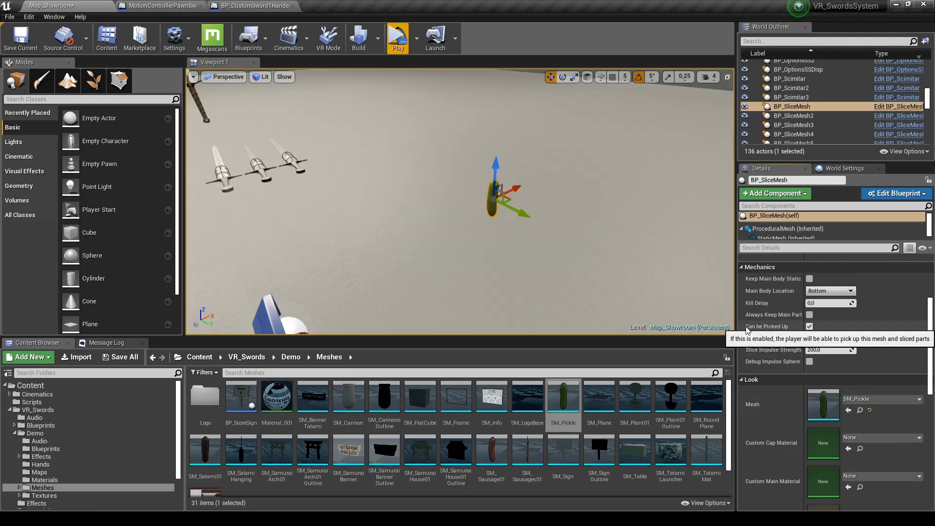
Step: Set the X scale of the pickle BP_SliceMesh to 5
{"action": "scroll", "coordinate": [798, 363], "scroll_direction": "up", "scroll_amount": 4}
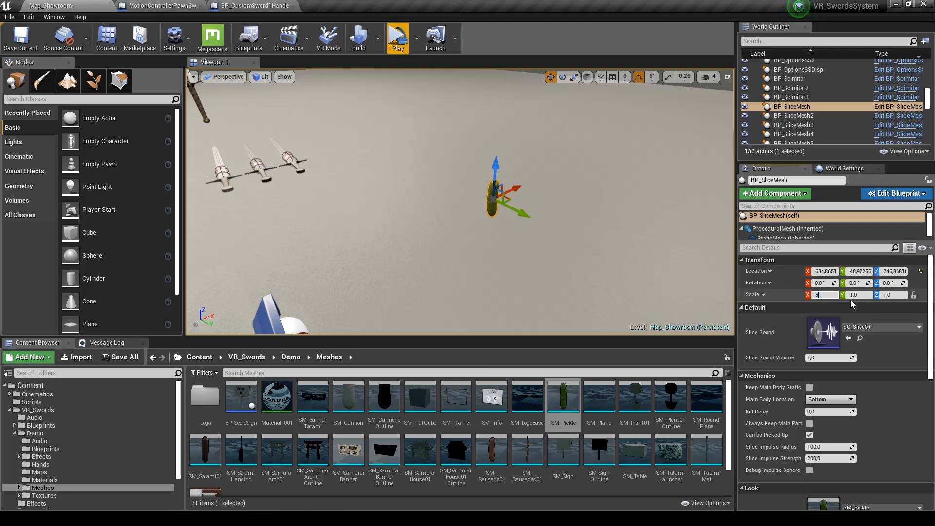
{"action": "key", "text": "Return"}
{"action": "key", "text": "f"}
{"action": "scroll", "coordinate": [799, 341], "scroll_direction": "down", "scroll_amount": 5}
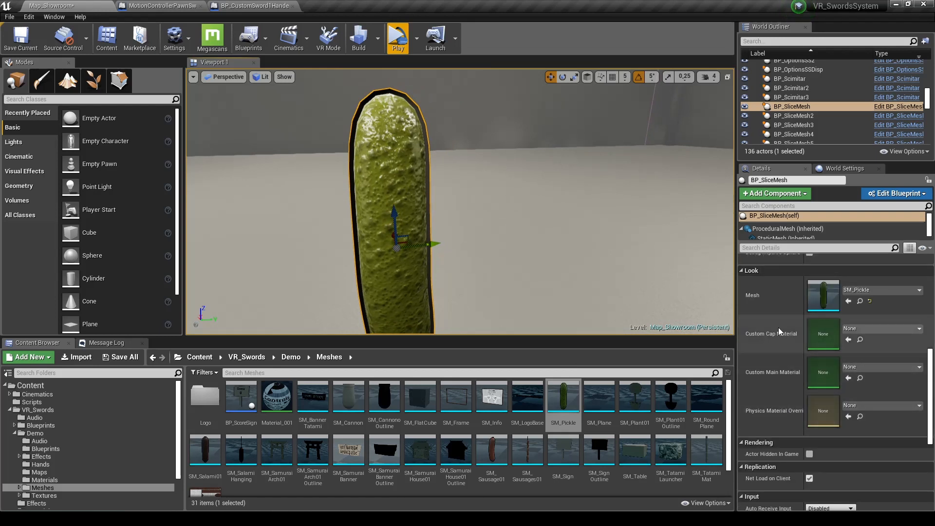
Step: Open the M_Pickle material instance from the Demo Materials folder, examine its preview and parameters, and close it to return to Map_Showroom
{"action": "mouse_move", "coordinate": [764, 338]}
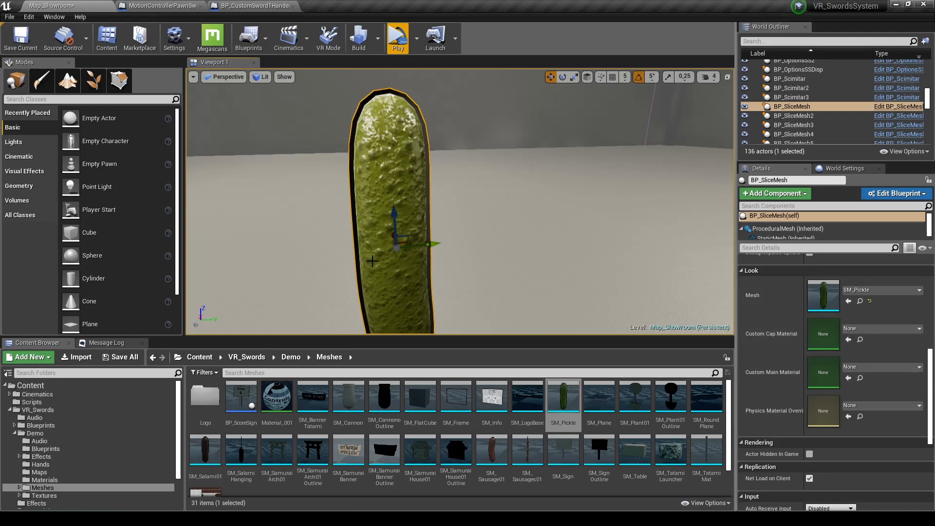
{"action": "mouse_move", "coordinate": [783, 377]}
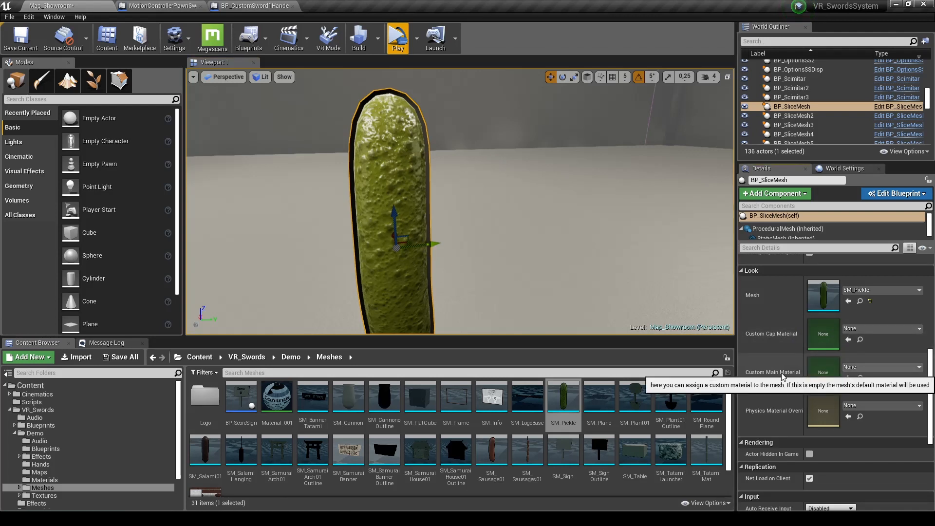
{"action": "left_click", "coordinate": [73, 479]}
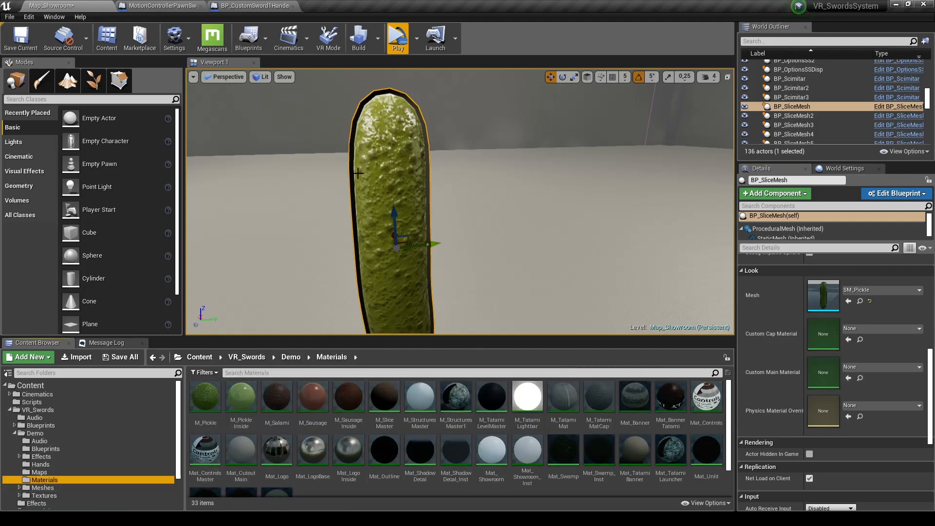
{"action": "double_click", "coordinate": [212, 404]}
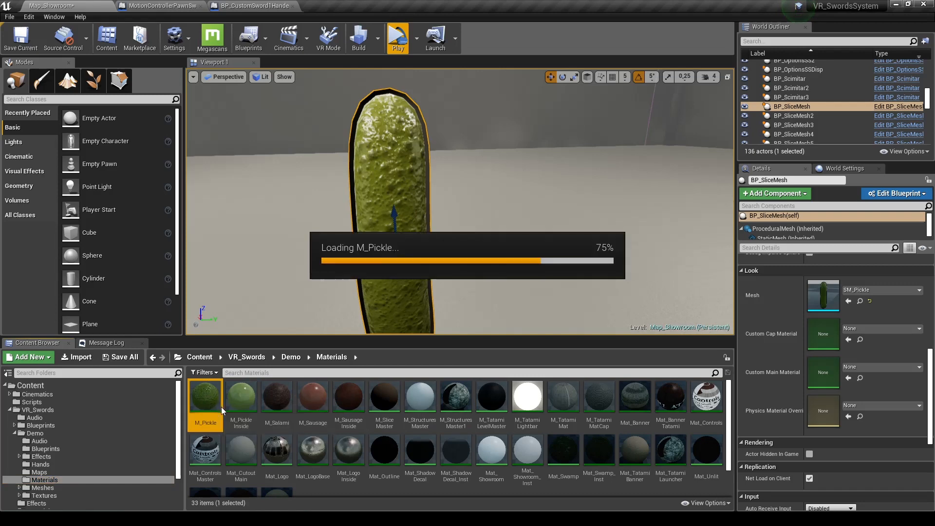
{"action": "left_click_drag", "start_coordinate": [273, 90], "coordinate": [404, 5]}
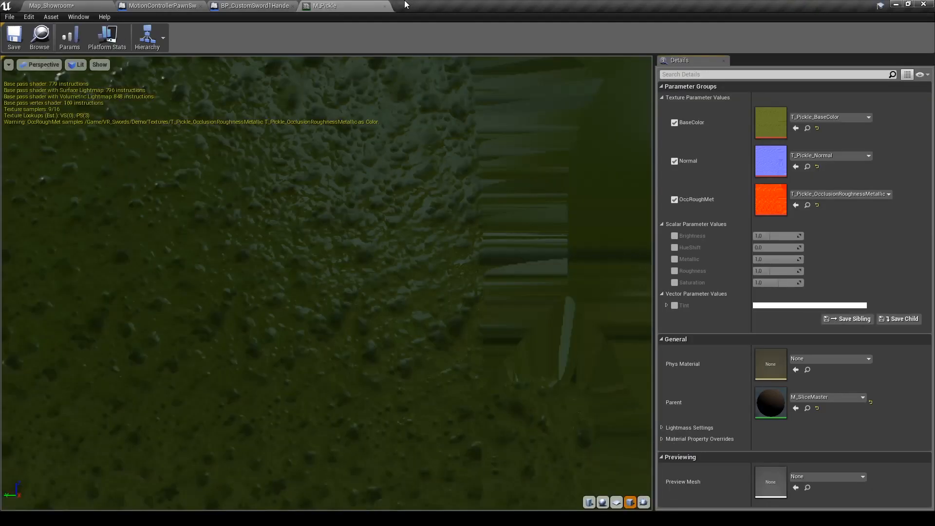
{"action": "scroll", "coordinate": [355, 270], "scroll_direction": "up", "scroll_amount": 4}
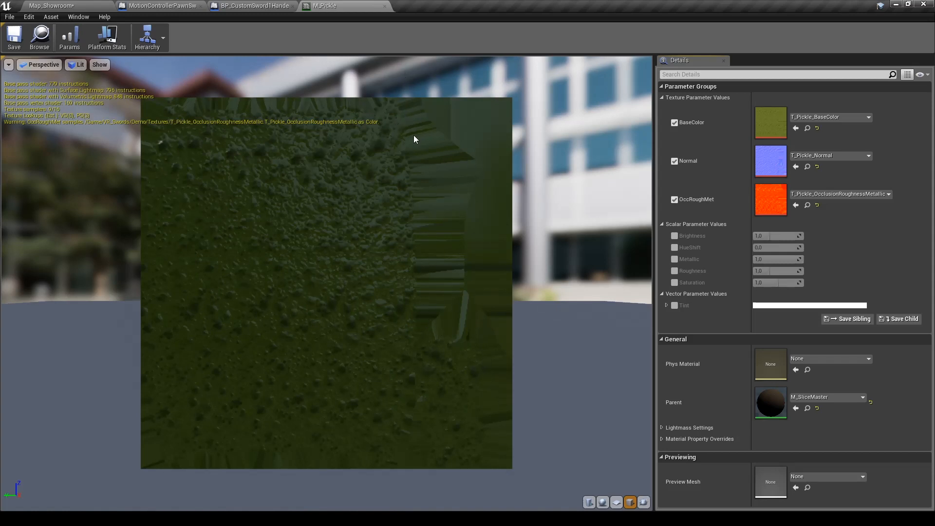
{"action": "left_click", "coordinate": [385, 6]}
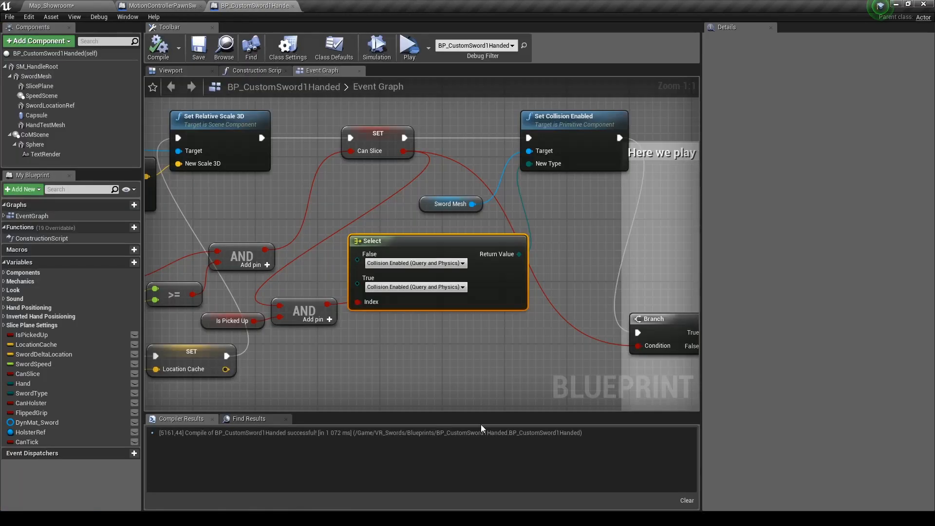
{"action": "left_click", "coordinate": [74, 5]}
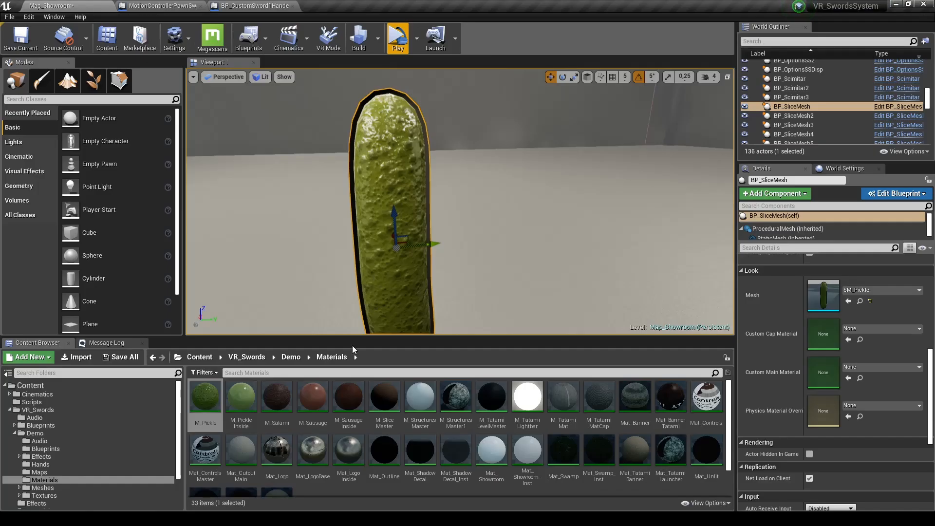
Step: Inspect the M_PickleInside material and assign it as the Custom Cap Material of the pickle BP_SliceMesh
{"action": "double_click", "coordinate": [243, 400]}
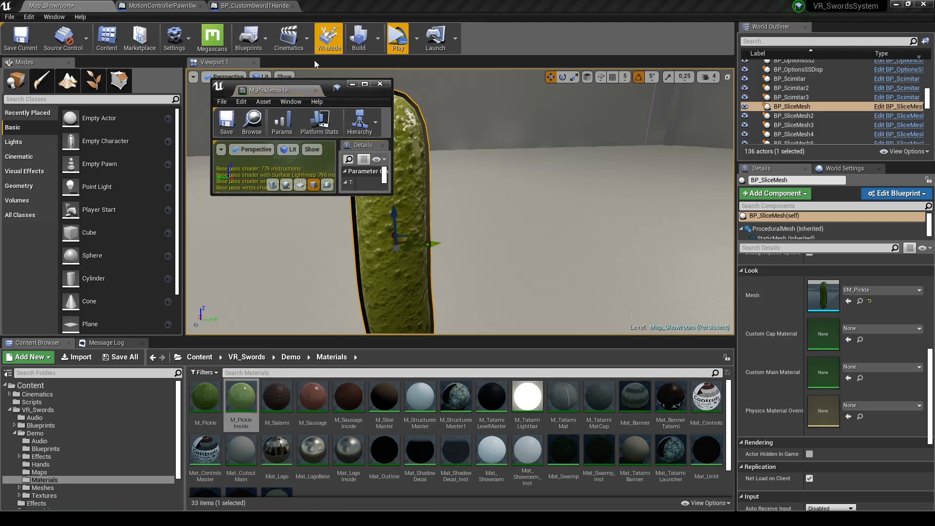
{"action": "left_click_drag", "start_coordinate": [303, 92], "coordinate": [383, 5]}
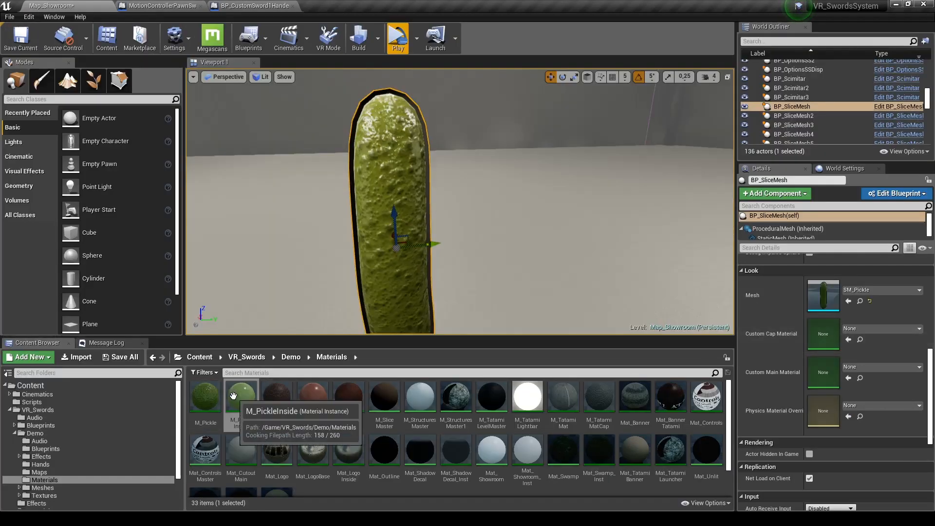
{"action": "left_click", "coordinate": [241, 405]}
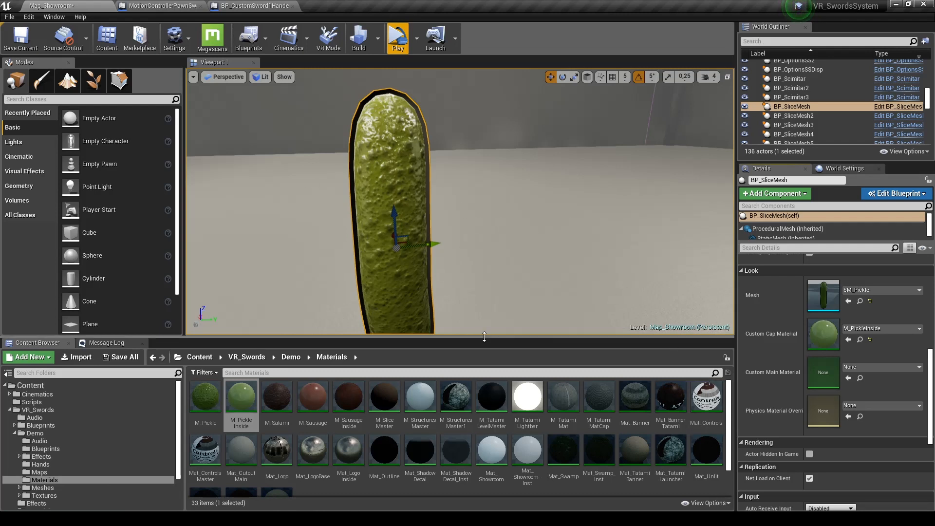
Step: Review the pickle's Mechanics settings, run the level in Simulate mode to watch the pickle's physics, and stop the simulation
{"action": "scroll", "coordinate": [796, 428], "scroll_direction": "up", "scroll_amount": 8}
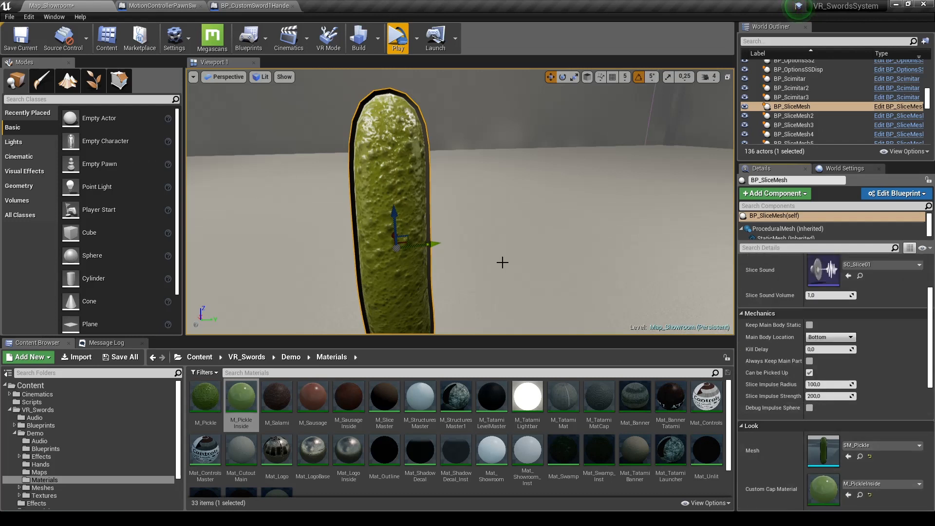
{"action": "scroll", "coordinate": [819, 384], "scroll_direction": "up", "scroll_amount": 3}
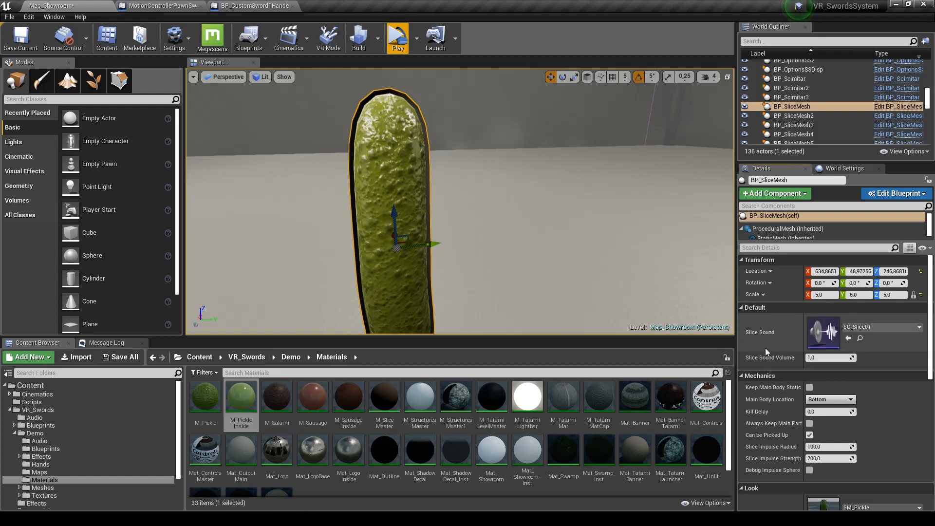
{"action": "scroll", "coordinate": [828, 302], "scroll_direction": "down", "scroll_amount": 2}
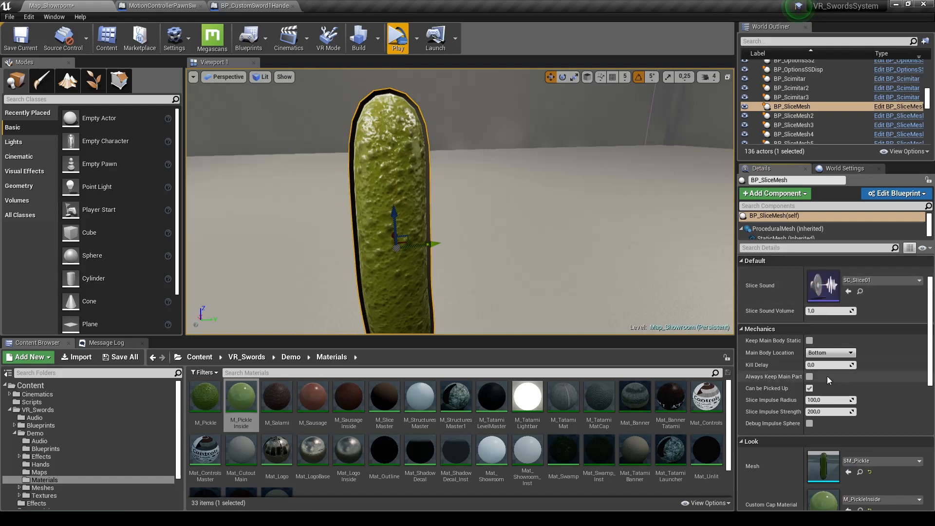
{"action": "mouse_move", "coordinate": [771, 342]}
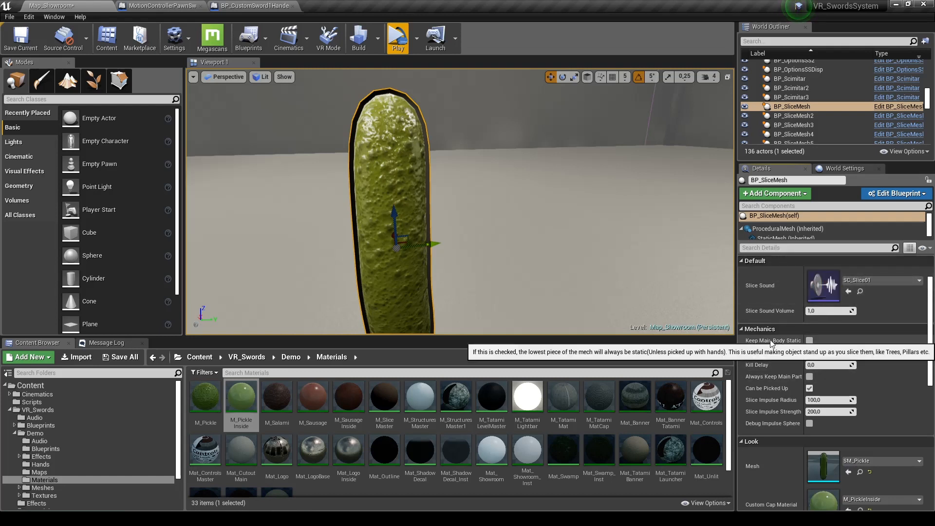
{"action": "right_click_drag", "start_coordinate": [478, 215], "coordinate": [426, 217]}
{"action": "key", "text": "s"}
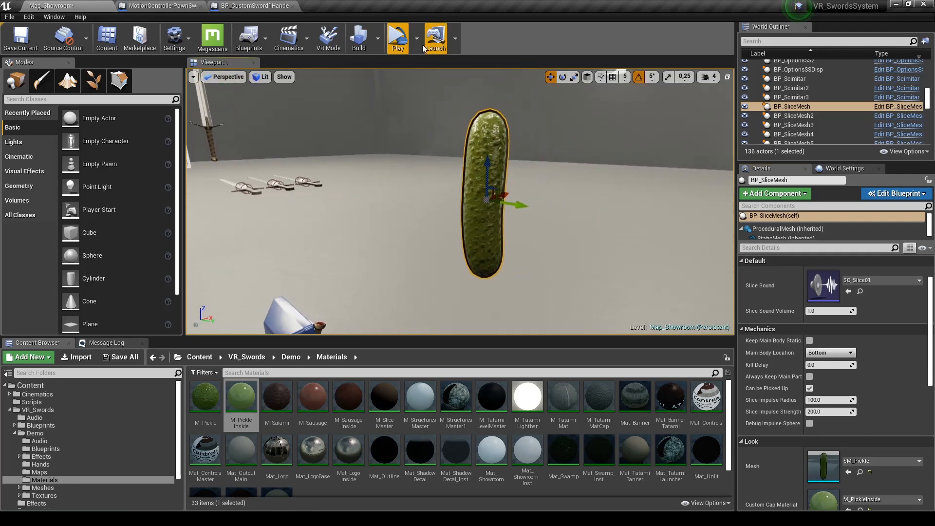
{"action": "left_click", "coordinate": [417, 45]}
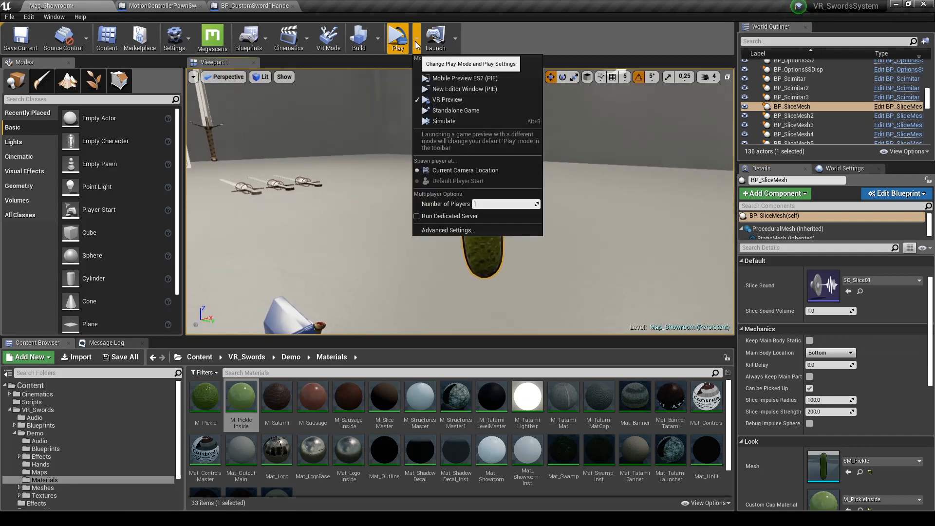
{"action": "left_click", "coordinate": [446, 121]}
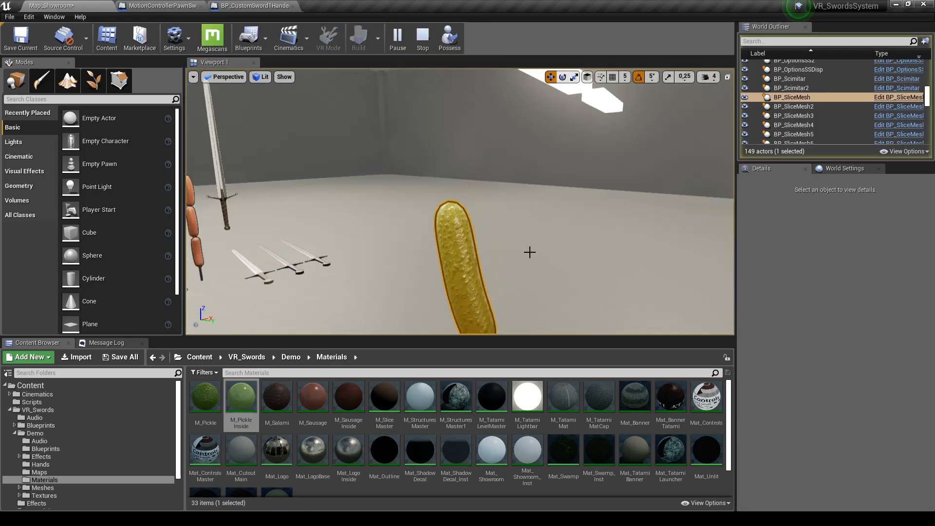
{"action": "right_click_drag", "start_coordinate": [531, 250], "coordinate": [519, 288]}
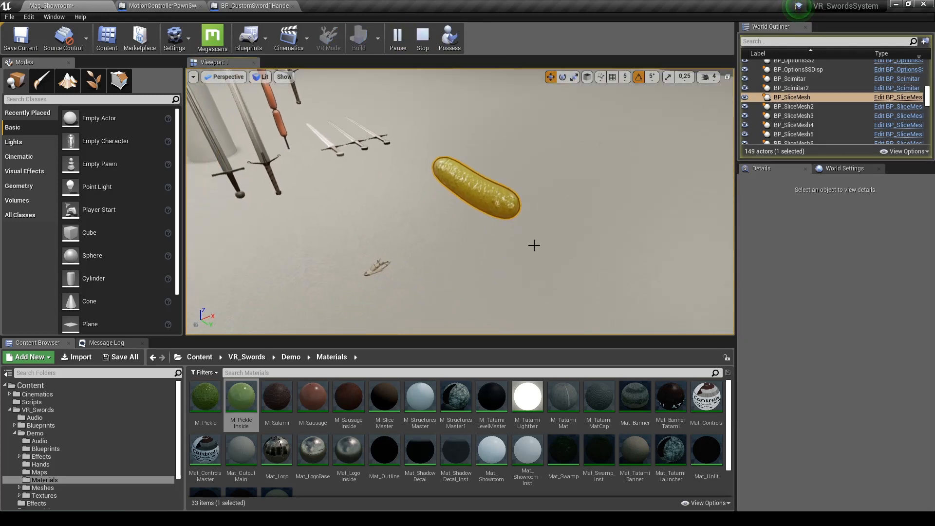
{"action": "key", "text": "Escape"}
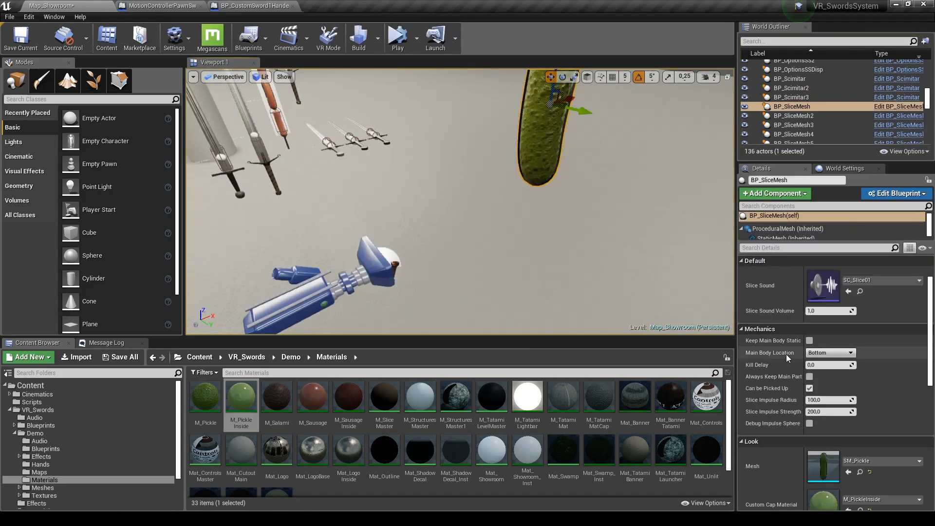
Step: Enable Keep Main Body Static on the pickle BP_SliceMesh, simulate the level to test it, and stop the simulation
{"action": "left_click", "coordinate": [810, 342]}
{"action": "right_click_drag", "start_coordinate": [557, 179], "coordinate": [559, 139]}
{"action": "left_click", "coordinate": [395, 43]}
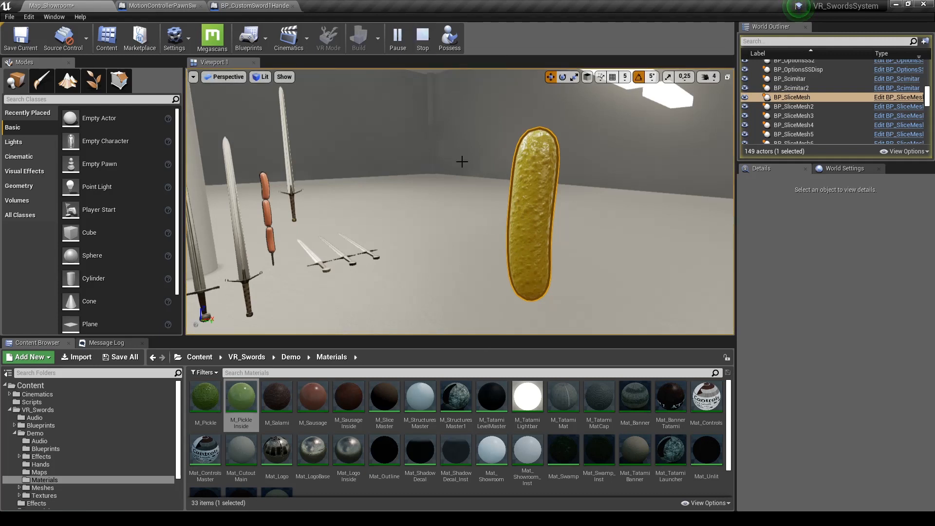
{"action": "left_click", "coordinate": [422, 39]}
{"action": "right_click_drag", "start_coordinate": [545, 211], "coordinate": [551, 231]}
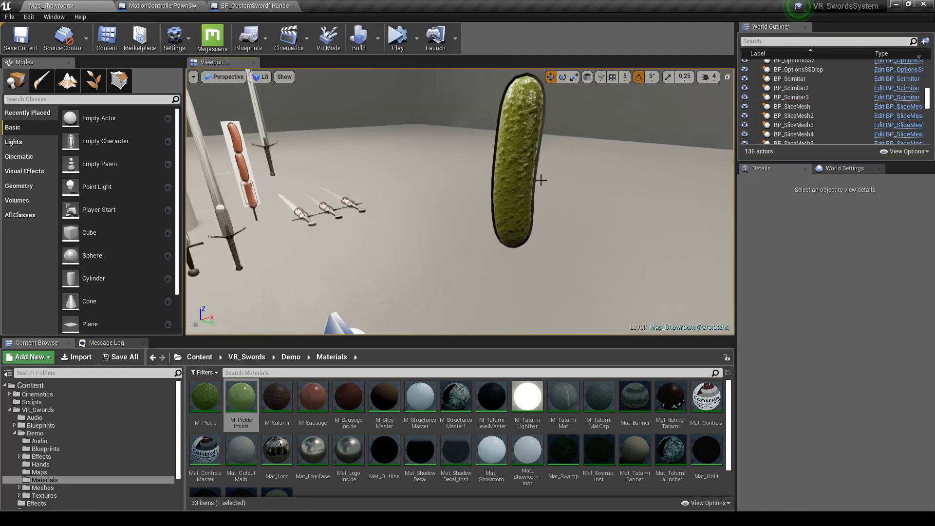
Step: Disable Keep Main Body Static on the pickle, lower it toward the floor, and simulate the level
{"action": "left_click", "coordinate": [510, 158]}
{"action": "left_click", "coordinate": [810, 340]}
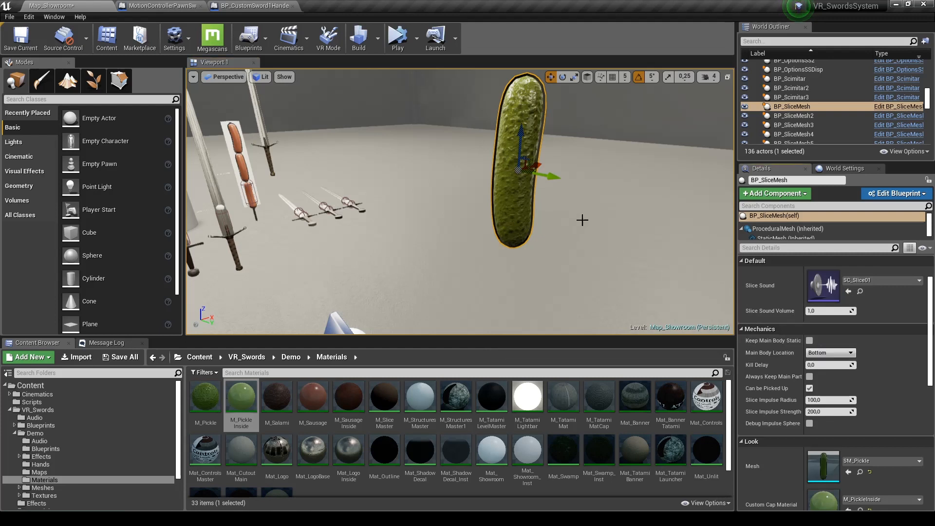
{"action": "left_click_drag", "start_coordinate": [522, 139], "coordinate": [522, 214]}
{"action": "left_click", "coordinate": [398, 41]}
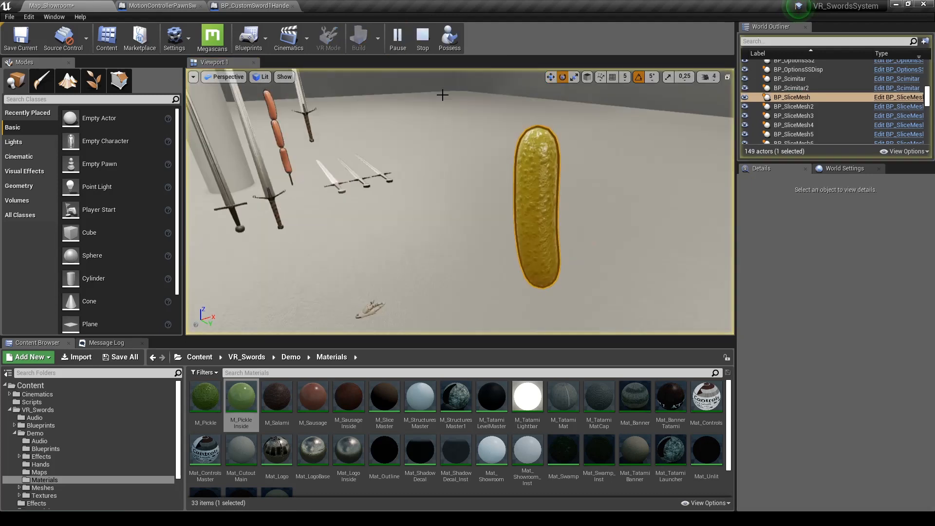
Step: Re-enable Keep Main Body Static on the lowered pickle BP_SliceMesh and simulate the level again
{"action": "left_click", "coordinate": [535, 213]}
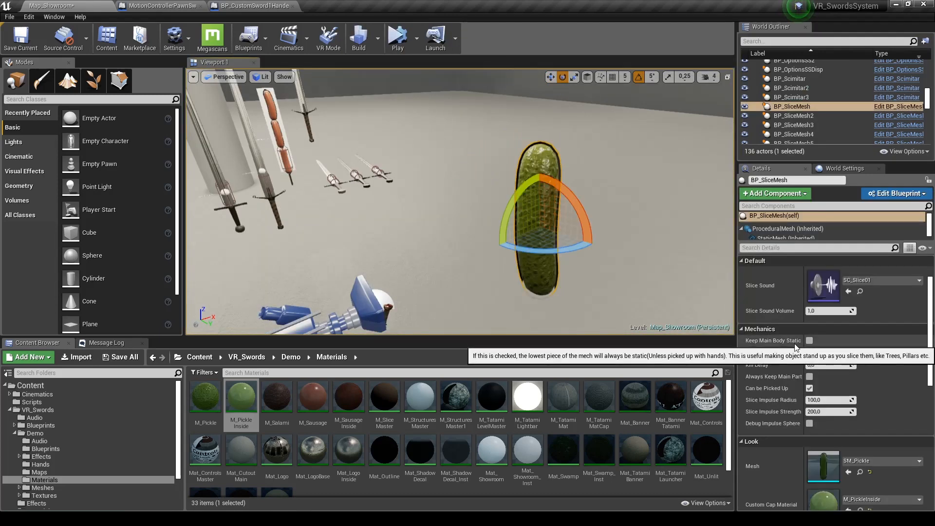
{"action": "left_click", "coordinate": [810, 340]}
{"action": "left_click", "coordinate": [401, 40]}
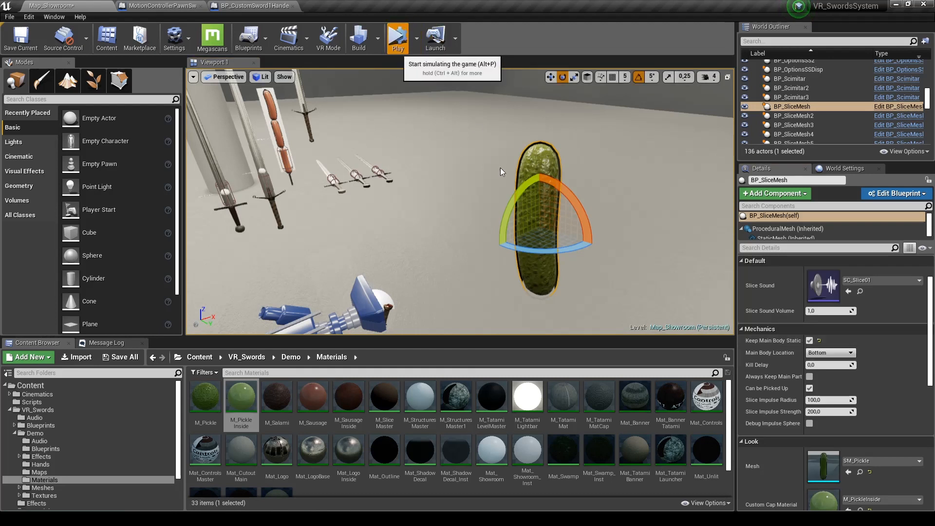
Step: Reset the pickle's rotation to default, raise it to Z about 281, and place a duplicate beside it along Y
{"action": "right_click_drag", "start_coordinate": [576, 281], "coordinate": [621, 281]}
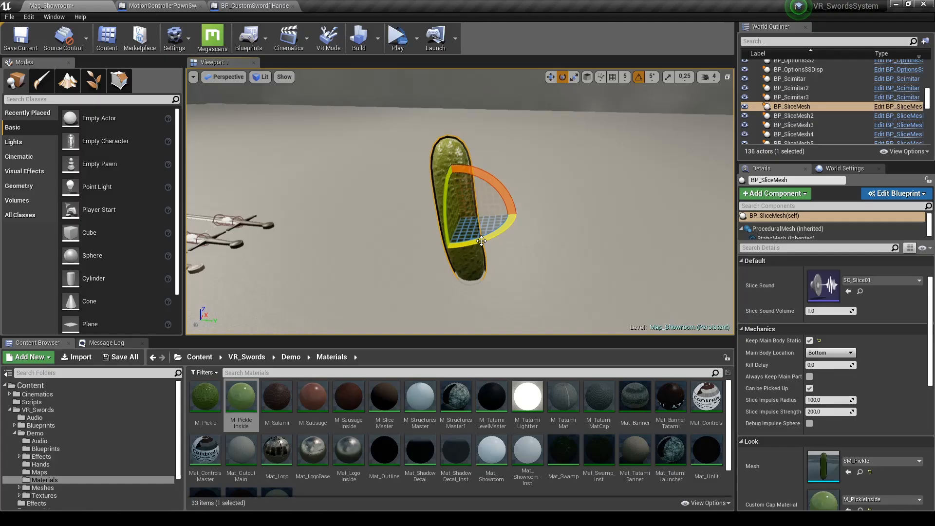
{"action": "key", "text": "w"}
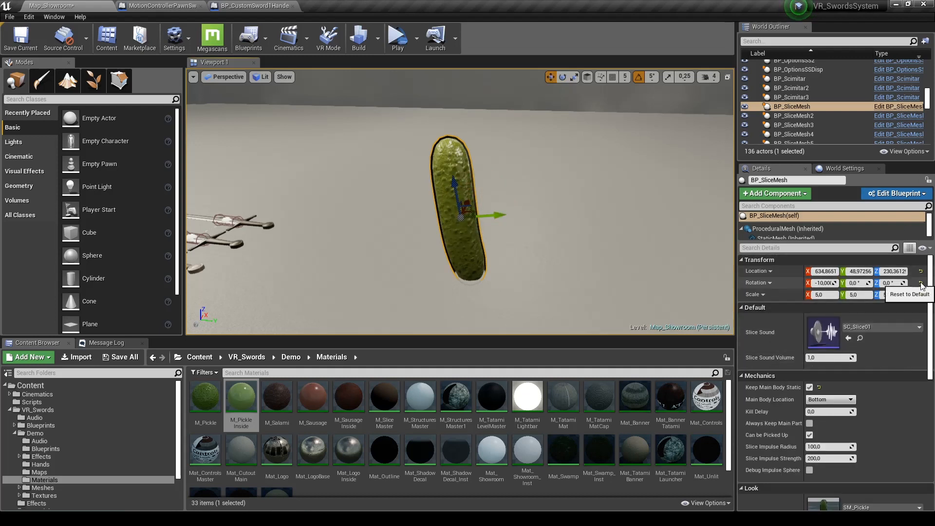
{"action": "left_click", "coordinate": [921, 283]}
{"action": "left_click_drag", "start_coordinate": [459, 185], "coordinate": [581, 169]}
Step: Review the original pickle's Main Body Location options, set the duplicate's Main Body Location to Top, and position the duplicate at Y about 125
{"action": "left_click", "coordinate": [458, 136]}
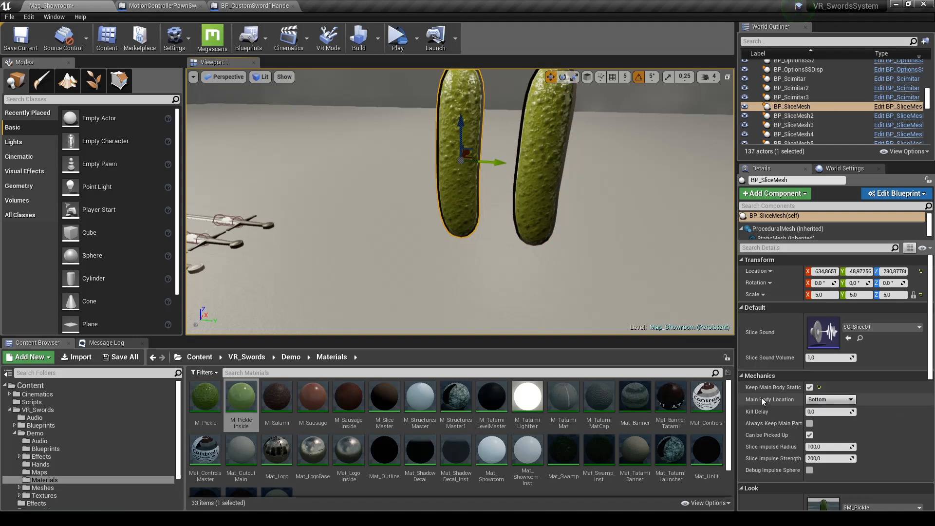
{"action": "left_click", "coordinate": [821, 401]}
{"action": "left_click", "coordinate": [824, 405]}
{"action": "left_click", "coordinate": [551, 155]}
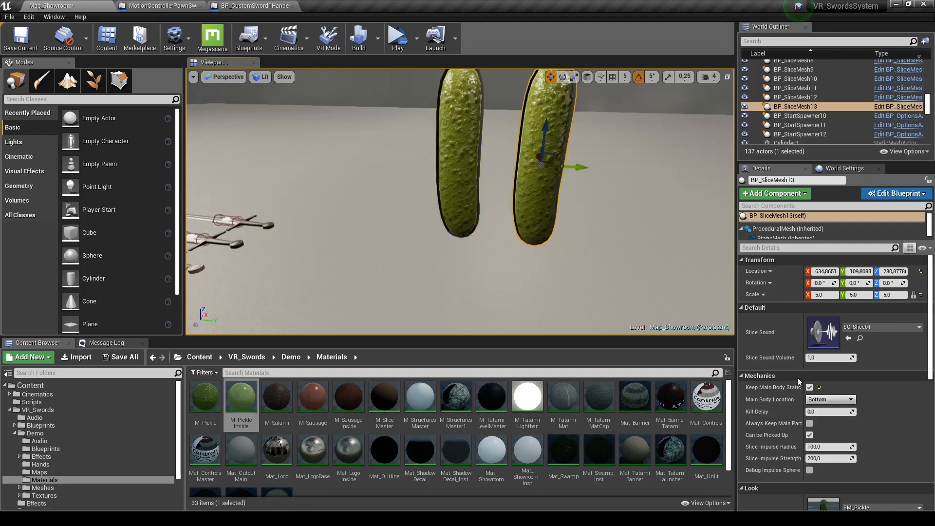
{"action": "left_click", "coordinate": [823, 401]}
{"action": "left_click", "coordinate": [823, 408]}
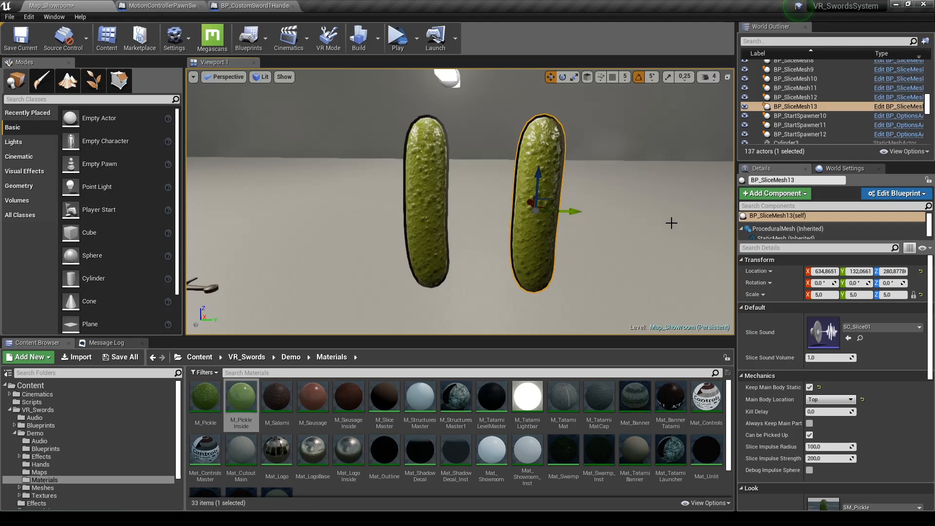
{"action": "mouse_move", "coordinate": [579, 210]}
{"action": "left_mouse_down"}
{"action": "mouse_move", "coordinate": [551, 209]}
{"action": "mouse_move", "coordinate": [570, 211]}
{"action": "left_mouse_up"}
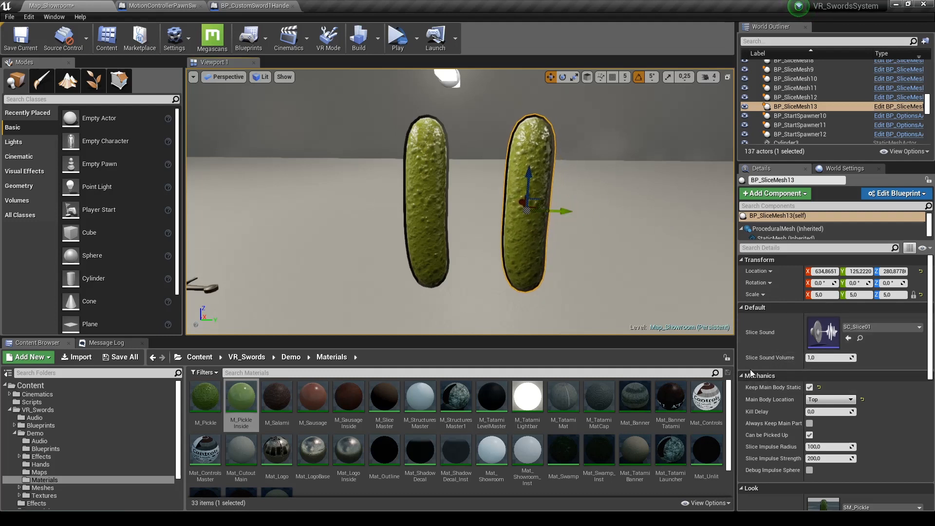
Step: Set the Kill Delay of the duplicate pickle BP_SliceMesh13 to 2.0 seconds
{"action": "mouse_move", "coordinate": [789, 400]}
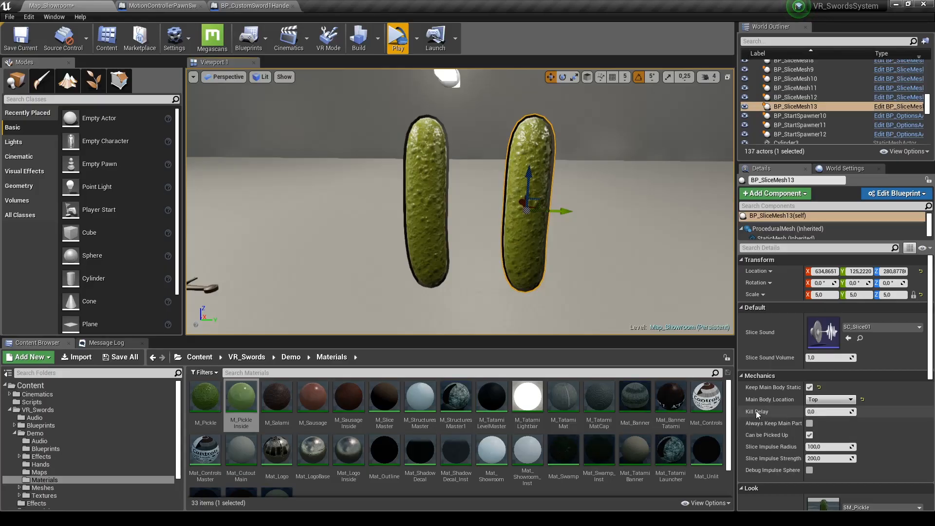
{"action": "left_click", "coordinate": [831, 413]}
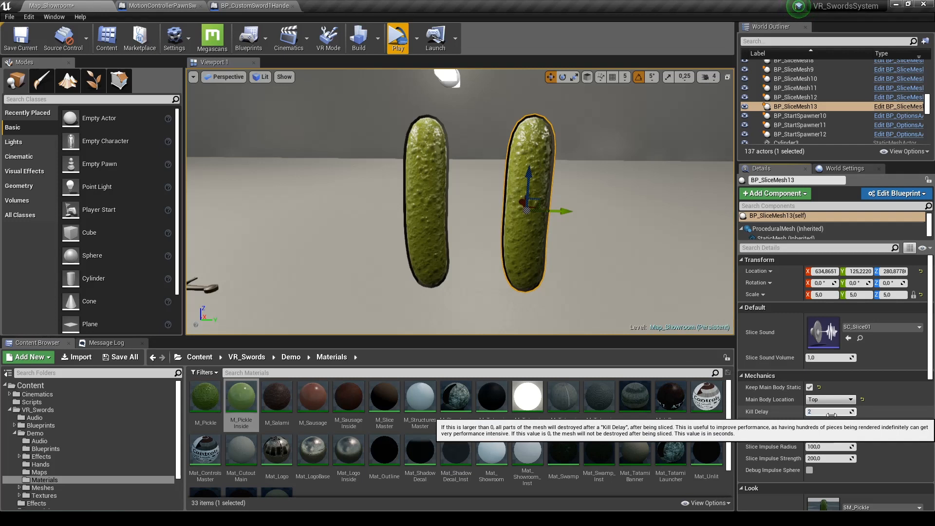
{"action": "left_click", "coordinate": [832, 413]}
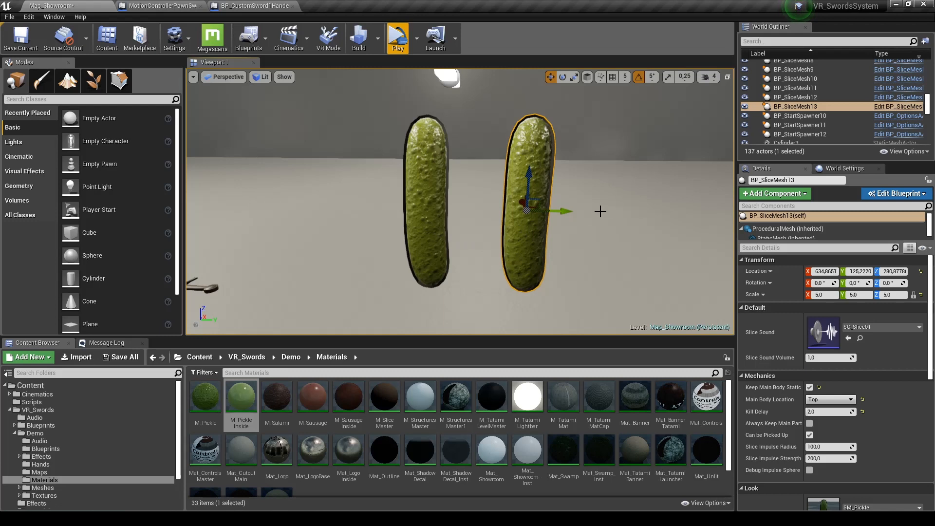
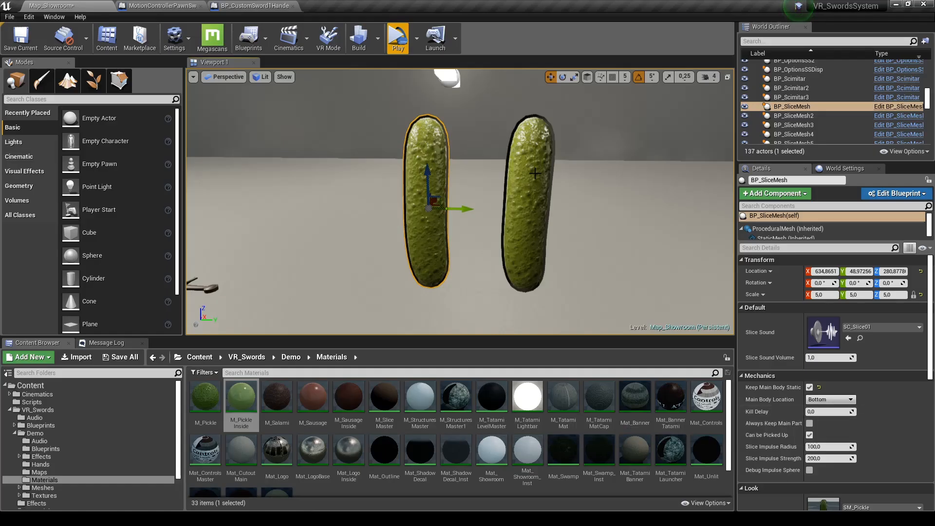
Step: Enable Always Keep Main Part Alive on the duplicate pickle BP_SliceMesh13 and set its Kill Delay to 1.0
{"action": "left_click", "coordinate": [535, 173]}
{"action": "mouse_move", "coordinate": [759, 427]}
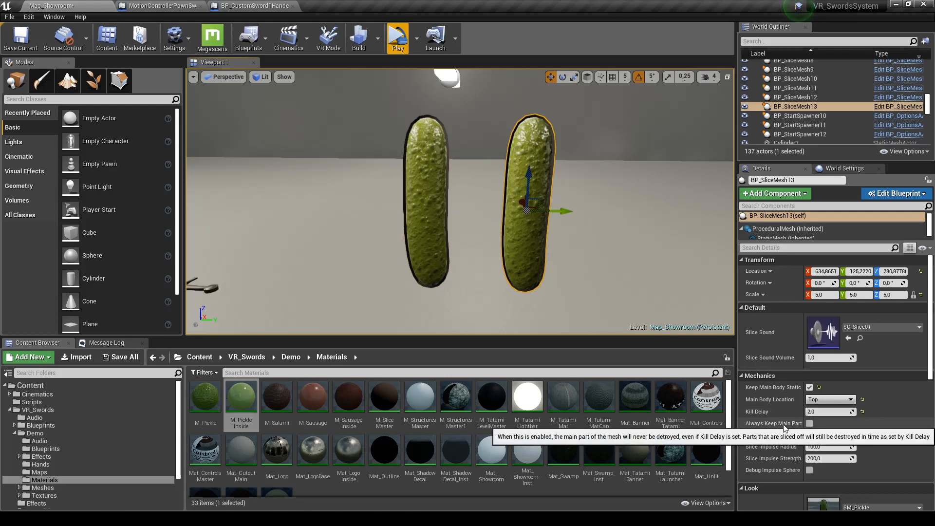
{"action": "left_click_drag", "start_coordinate": [803, 417], "coordinate": [818, 415]}
{"action": "mouse_move", "coordinate": [790, 428]}
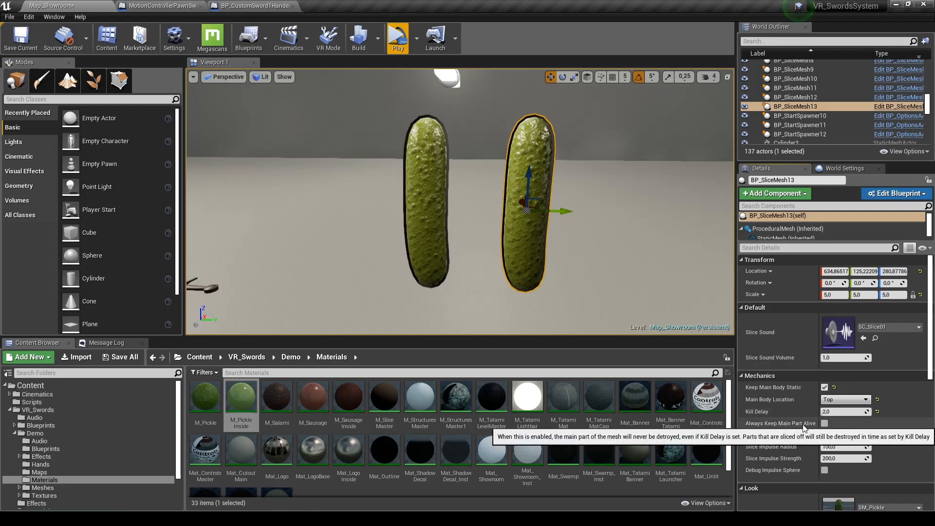
{"action": "left_click", "coordinate": [825, 423]}
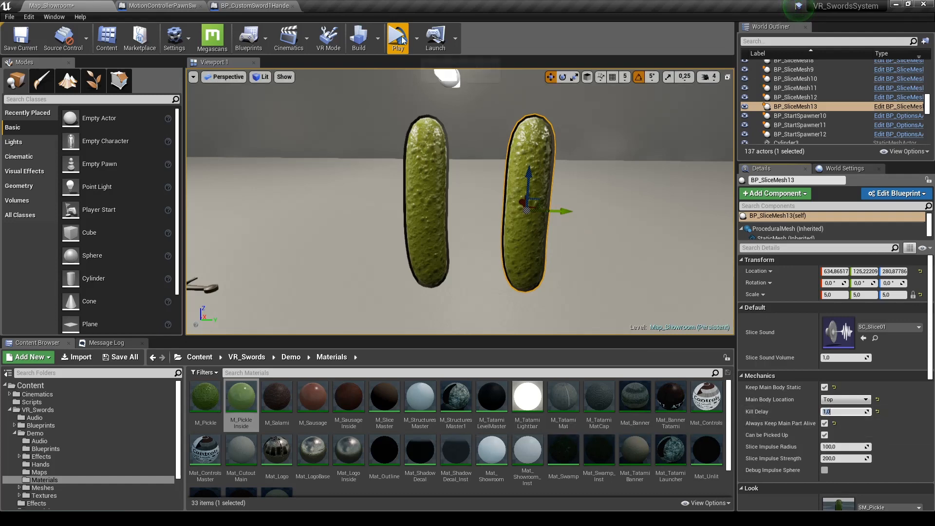
Step: Delete the original pickle and move BP_SliceMesh13 along Y to about 31
{"action": "key", "text": "Delete"}
{"action": "left_click", "coordinate": [524, 222]}
{"action": "left_click_drag", "start_coordinate": [564, 209], "coordinate": [443, 209]}
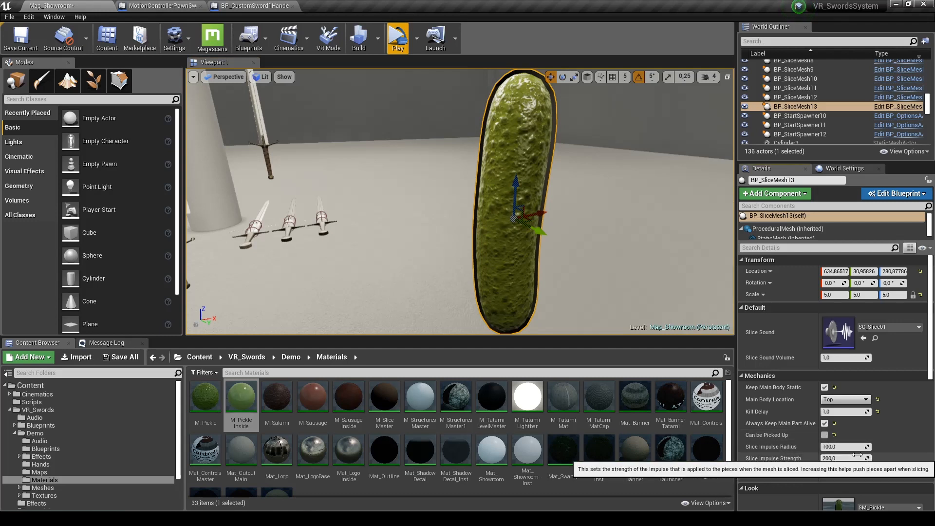
Step: Re-enable Can be Picked Up on the remaining pickle and enable its Debug Impulse Sphere
{"action": "left_click", "coordinate": [824, 435]}
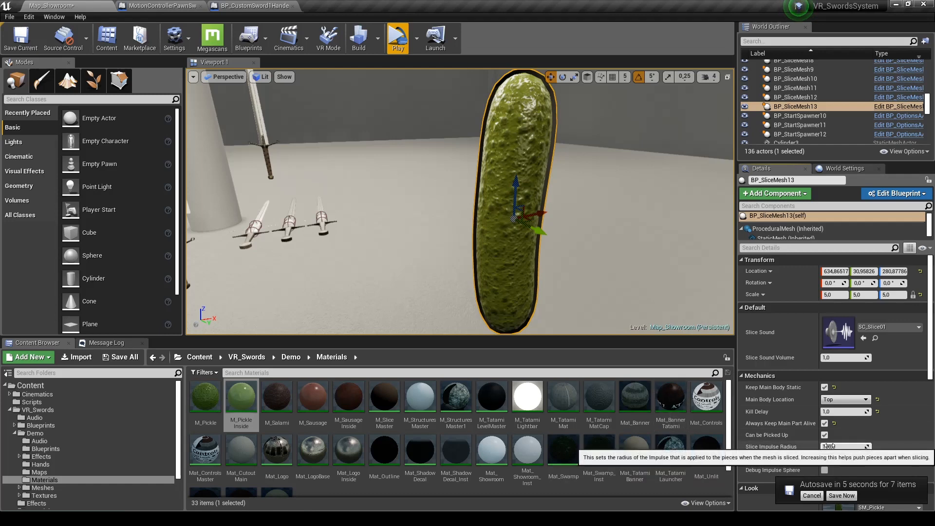
{"action": "scroll", "coordinate": [461, 190], "scroll_direction": "down", "scroll_amount": 6}
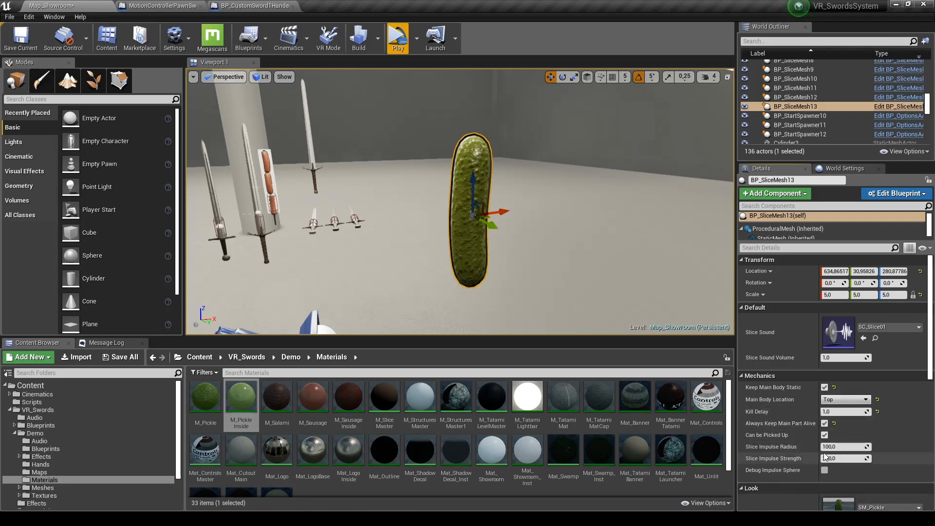
{"action": "left_click_drag", "start_coordinate": [818, 449], "coordinate": [828, 448]}
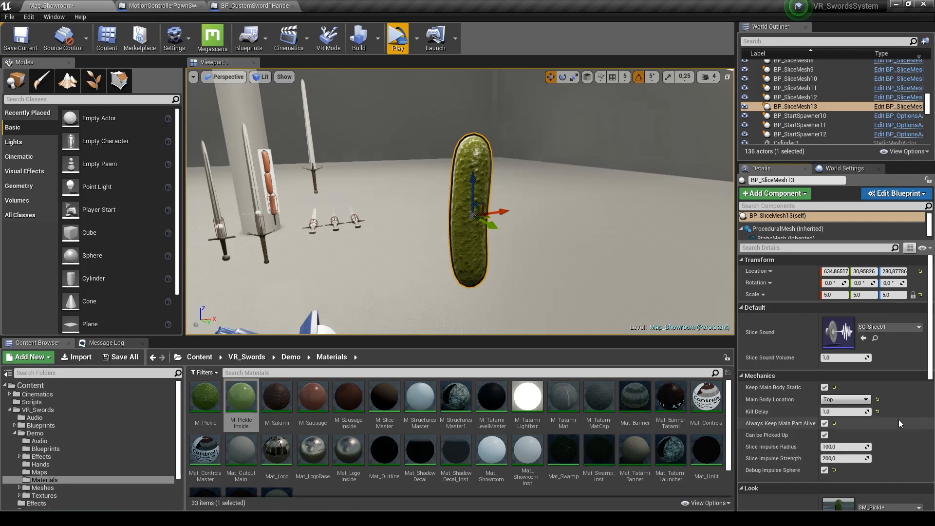
Step: Set the pickle's Main Body Location to Bottom and test the slicing in a standalone game preview
{"action": "left_click", "coordinate": [839, 400]}
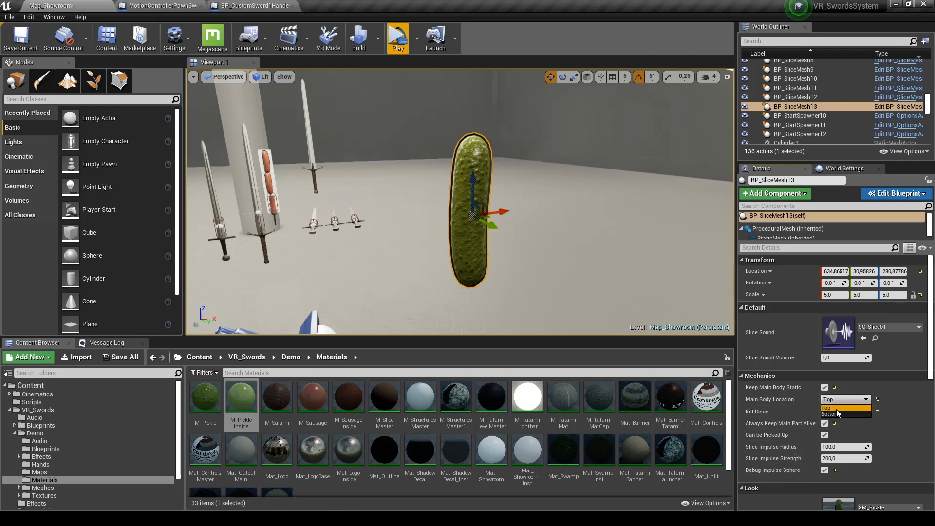
{"action": "left_click", "coordinate": [835, 414]}
{"action": "scroll", "coordinate": [836, 460], "scroll_direction": "down", "scroll_amount": 1}
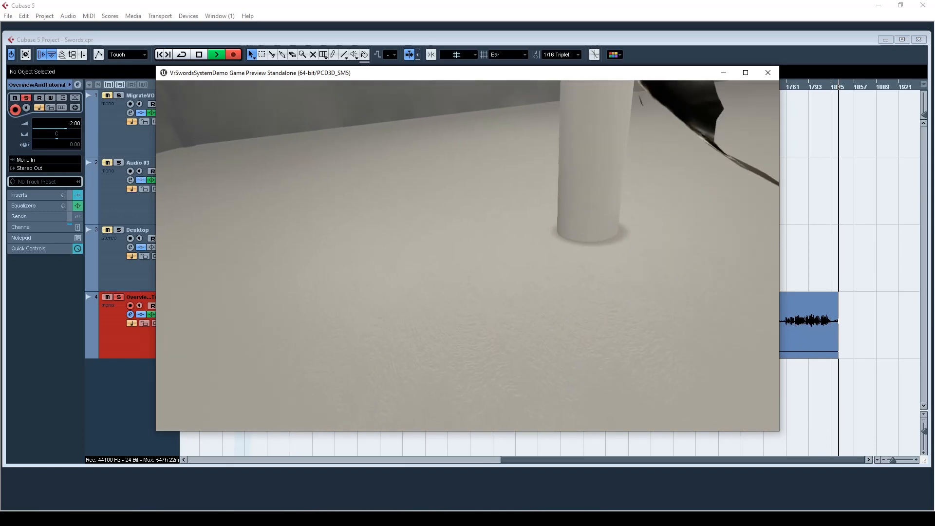
{"action": "key", "text": "Escape"}
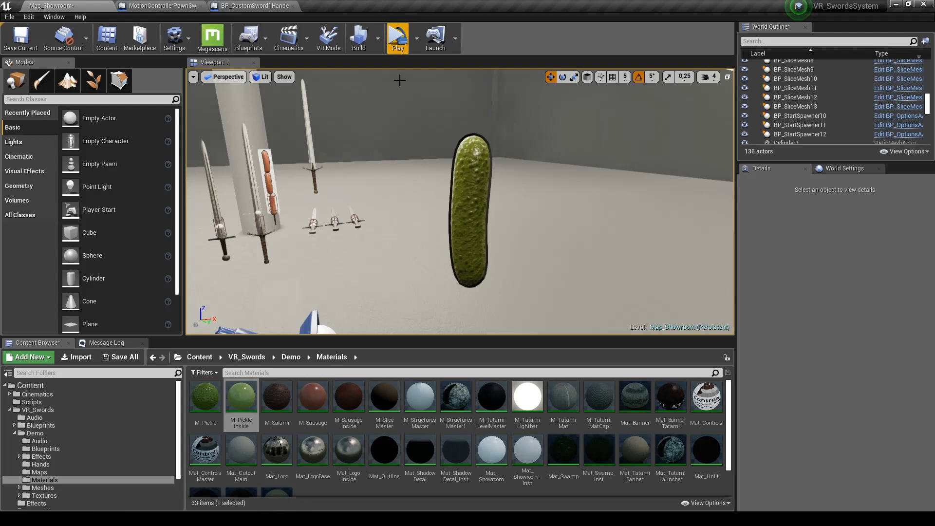
Step: Set the Slice Impulse Strength of the pickle BP_SliceMesh13 to 1000.0
{"action": "left_click", "coordinate": [477, 226]}
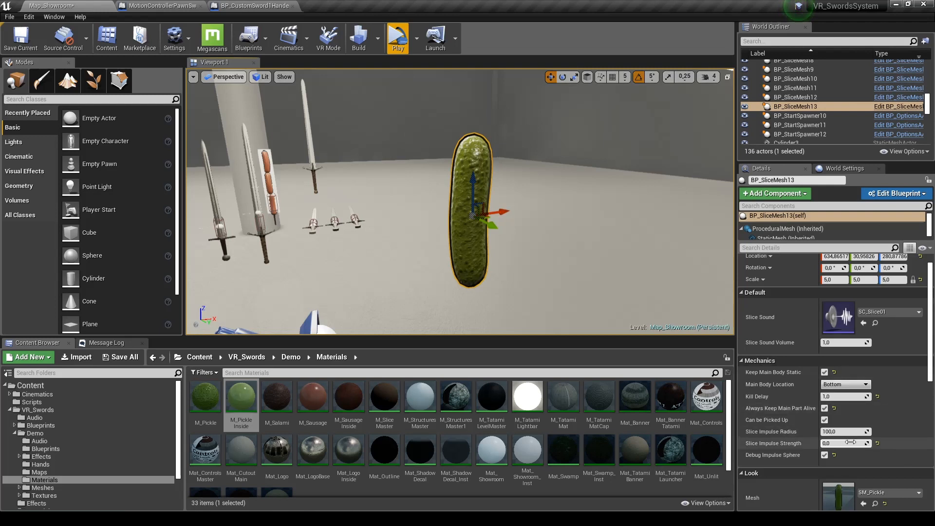
{"action": "left_click", "coordinate": [850, 442]}
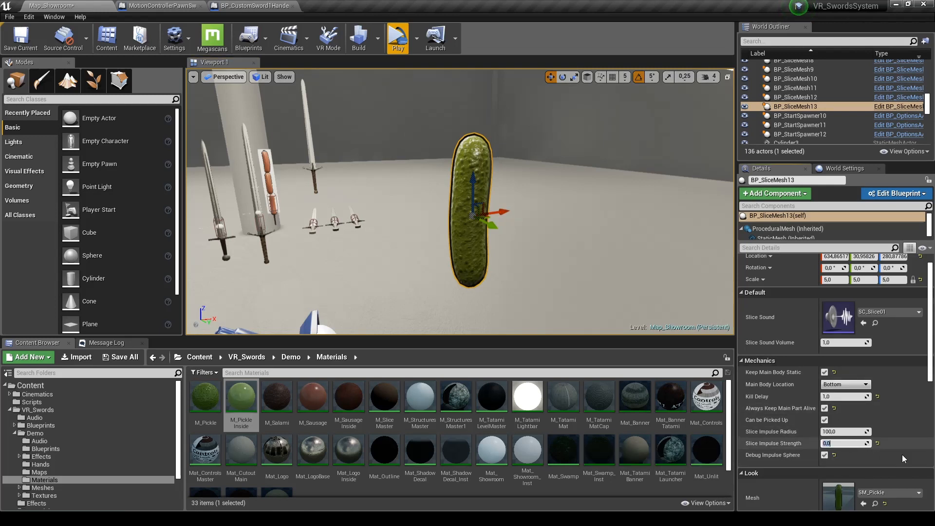
{"action": "type", "text": "1000,0"}
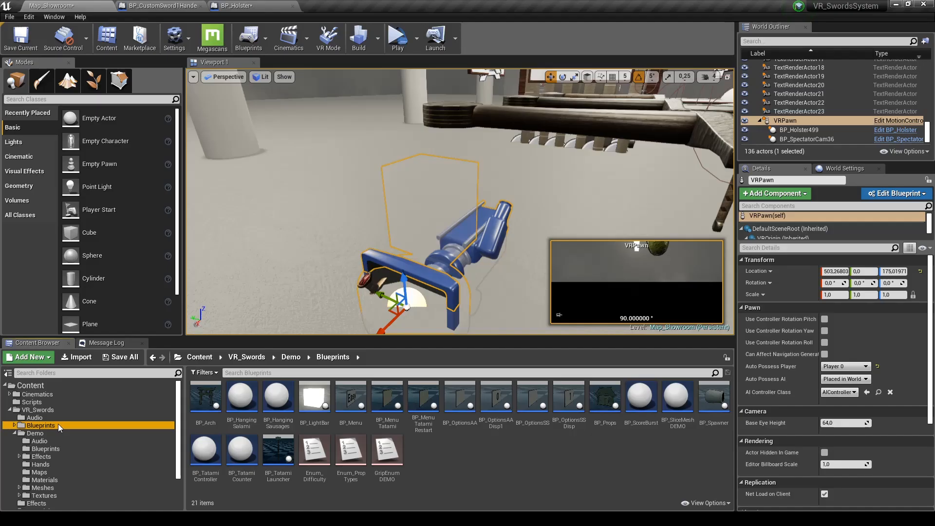
Step: Place a BP_Holster from the VR_Swords Blueprints folder in the level beside the VRPawn
{"action": "left_click", "coordinate": [57, 423]}
{"action": "left_click", "coordinate": [492, 405]}
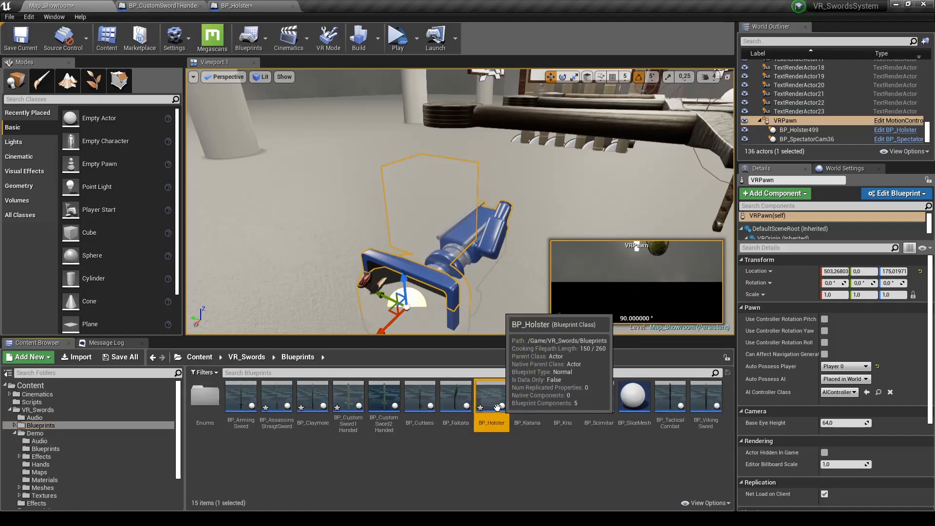
{"action": "right_click_drag", "start_coordinate": [481, 277], "coordinate": [499, 244]}
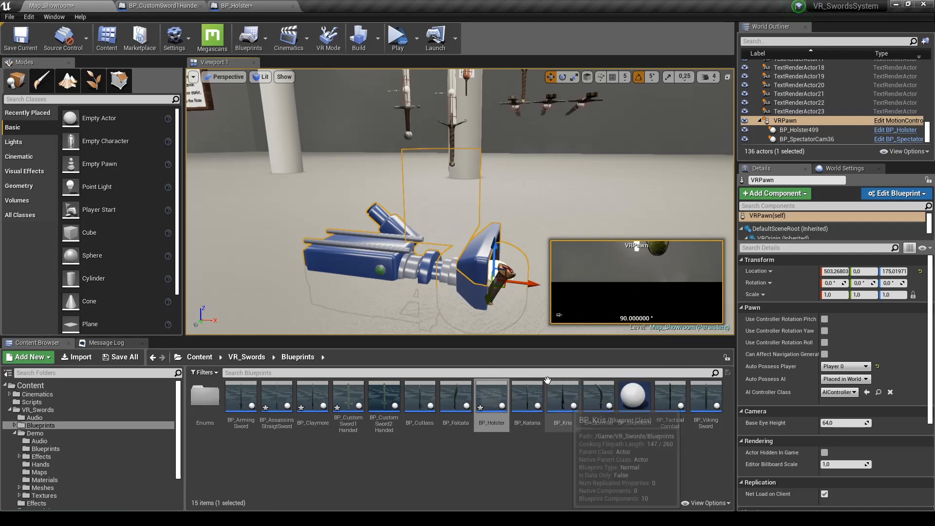
{"action": "right_click_drag", "start_coordinate": [511, 292], "coordinate": [492, 314]}
{"action": "left_click_drag", "start_coordinate": [492, 402], "coordinate": [314, 246]}
{"action": "right_click_drag", "start_coordinate": [502, 250], "coordinate": [352, 222]}
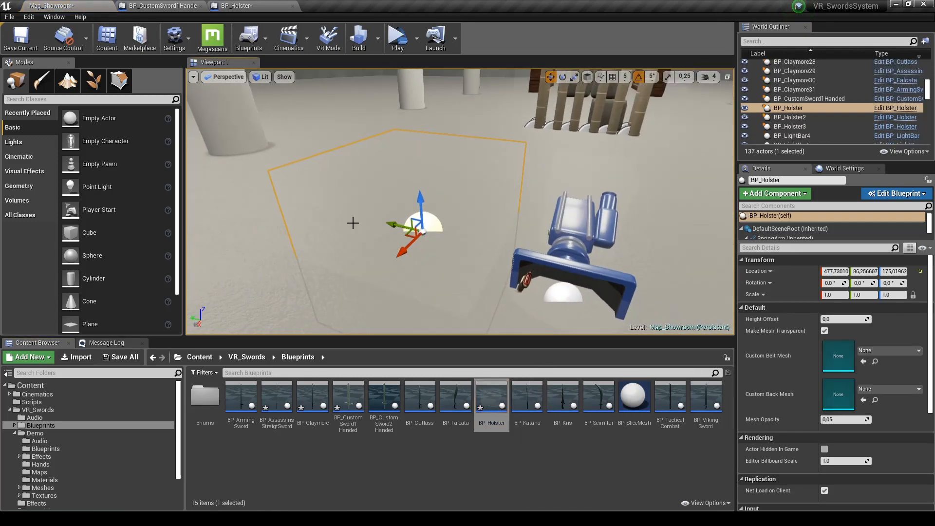
Step: Position the holster at Y about 124 and Z about 232, and scale it to about 0.12 along Y
{"action": "key", "text": "ctrl+z"}
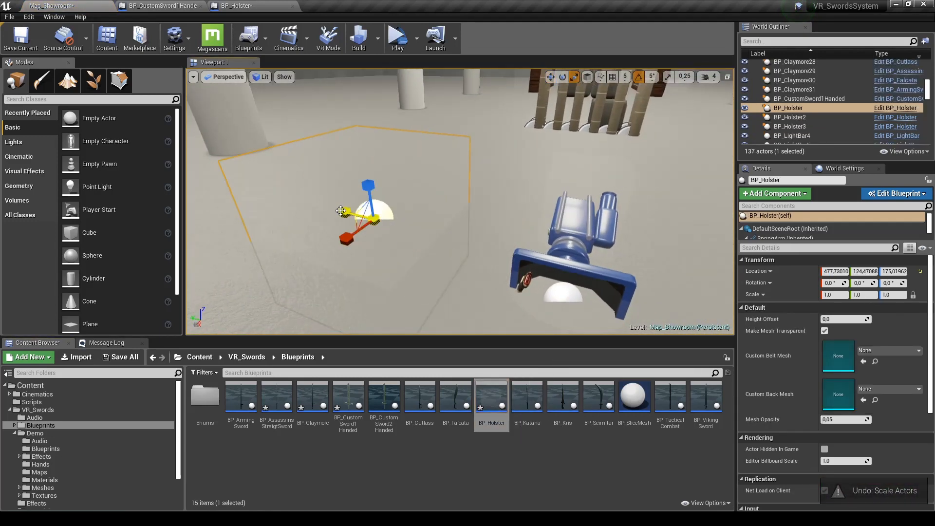
{"action": "key", "text": "e"}
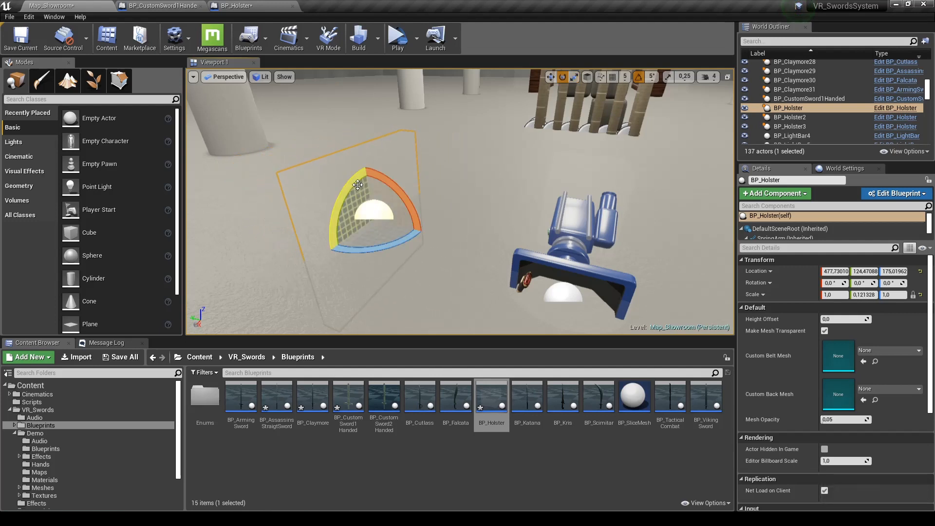
{"action": "key", "text": "w"}
{"action": "left_click_drag", "start_coordinate": [357, 165], "coordinate": [354, 89]}
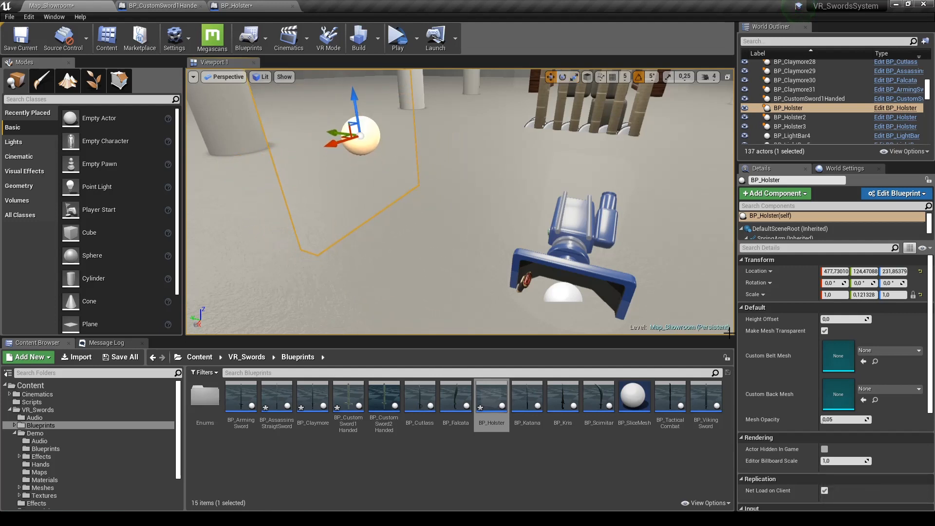
Step: Turn the holster's Make Mesh Transparent off and back on, and set its Mesh Opacity to 0.0
{"action": "key", "text": "f"}
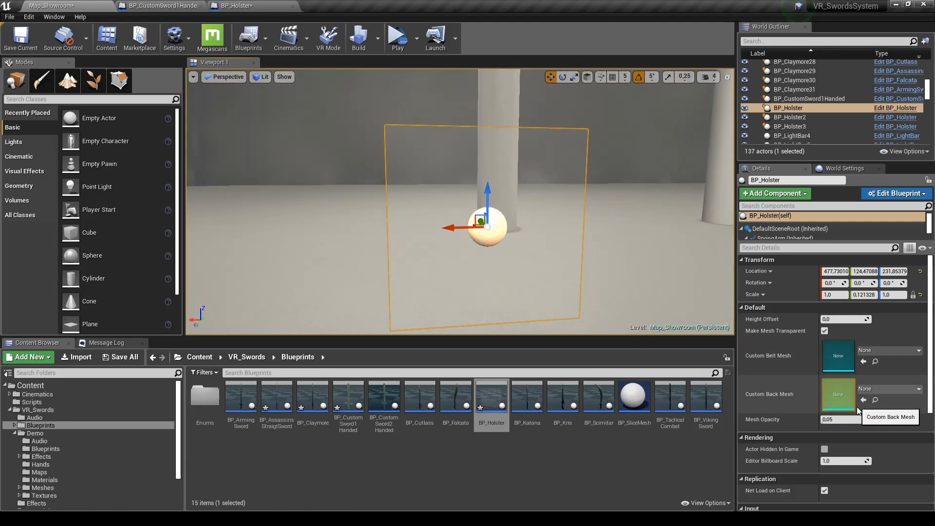
{"action": "right_click_drag", "start_coordinate": [604, 219], "coordinate": [707, 282]}
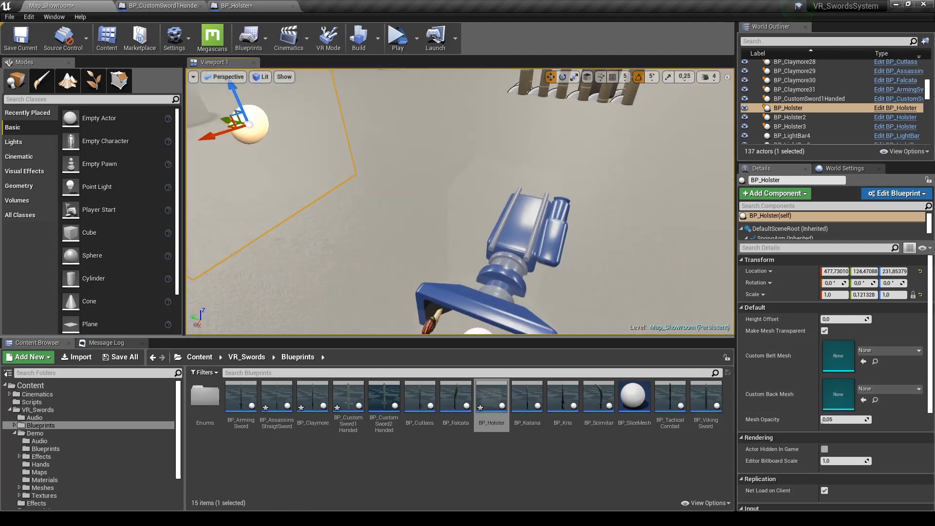
{"action": "right_click_drag", "start_coordinate": [530, 209], "coordinate": [491, 213]}
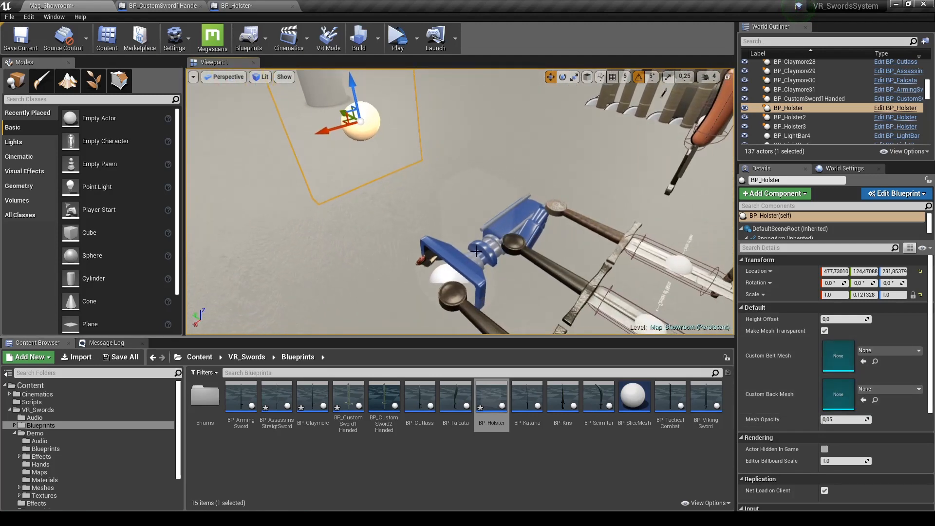
{"action": "key", "text": "f"}
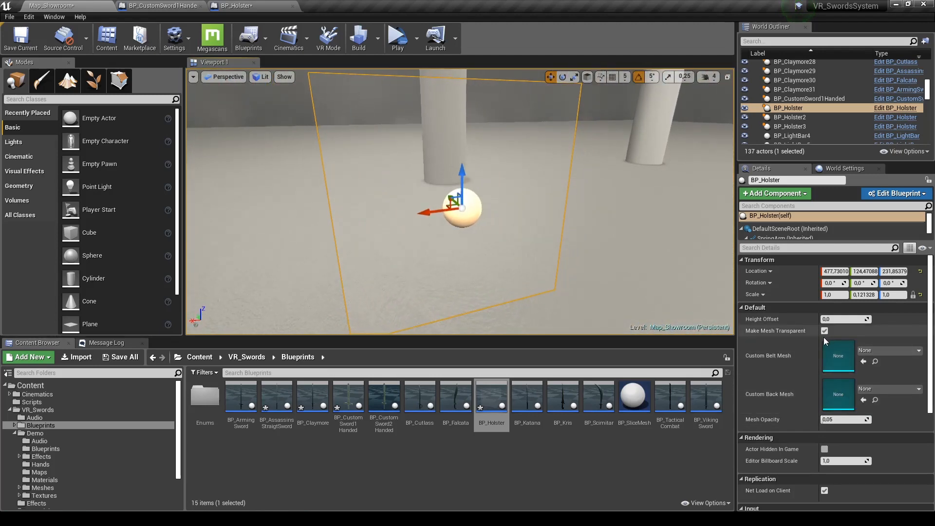
{"action": "left_click", "coordinate": [824, 331]}
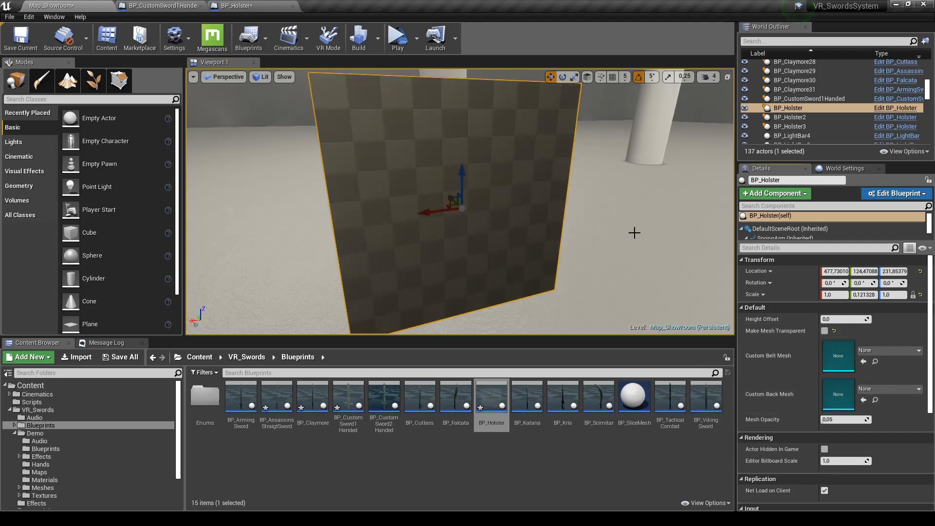
{"action": "mouse_move", "coordinate": [634, 233]}
{"action": "right_mouse_down"}
{"action": "mouse_move", "coordinate": [580, 230]}
{"action": "mouse_move", "coordinate": [618, 234]}
{"action": "right_mouse_up"}
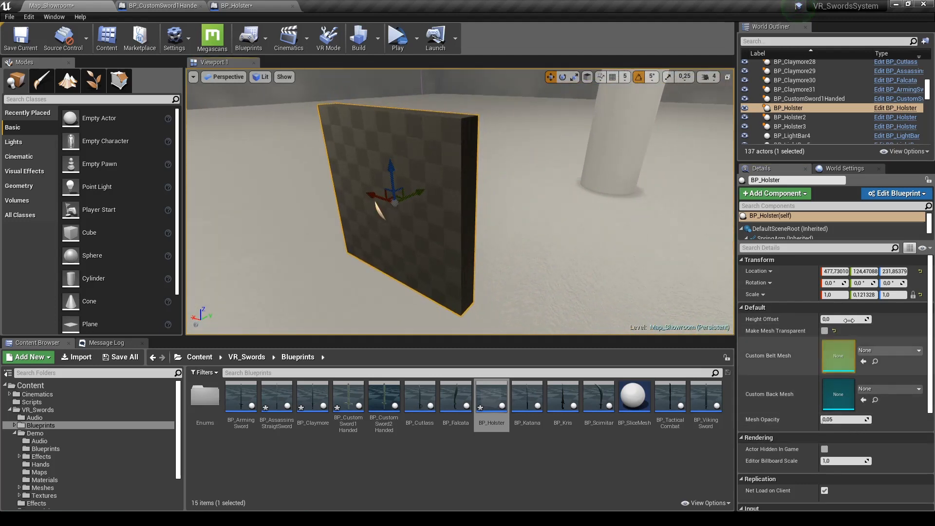
{"action": "left_click", "coordinate": [825, 330]}
{"action": "mouse_move", "coordinate": [828, 419]}
{"action": "left_mouse_down"}
{"action": "mouse_move", "coordinate": [866, 420]}
{"action": "mouse_move", "coordinate": [829, 419]}
{"action": "left_mouse_up"}
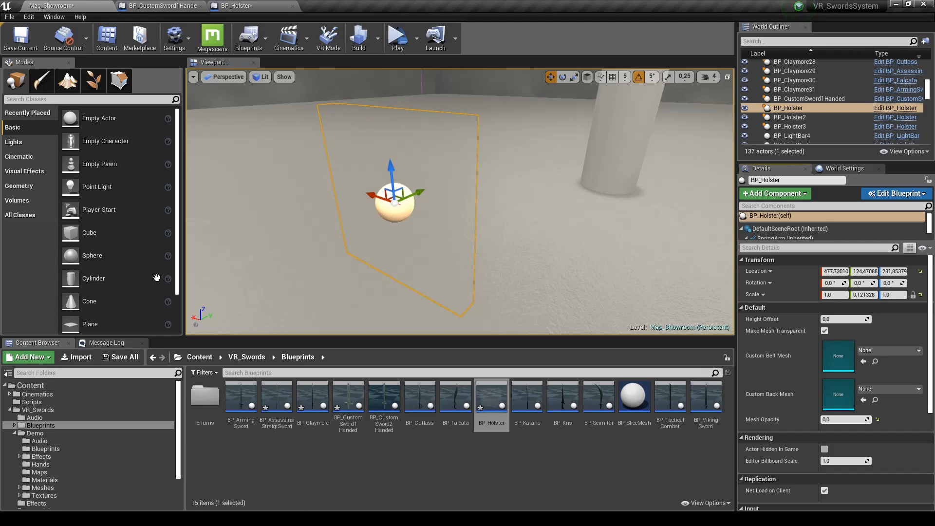
Step: Add a basic Cube to the level near the holster and move it to Y about 174
{"action": "left_click_drag", "start_coordinate": [78, 234], "coordinate": [458, 234]}
{"action": "right_click_drag", "start_coordinate": [458, 235], "coordinate": [518, 235]}
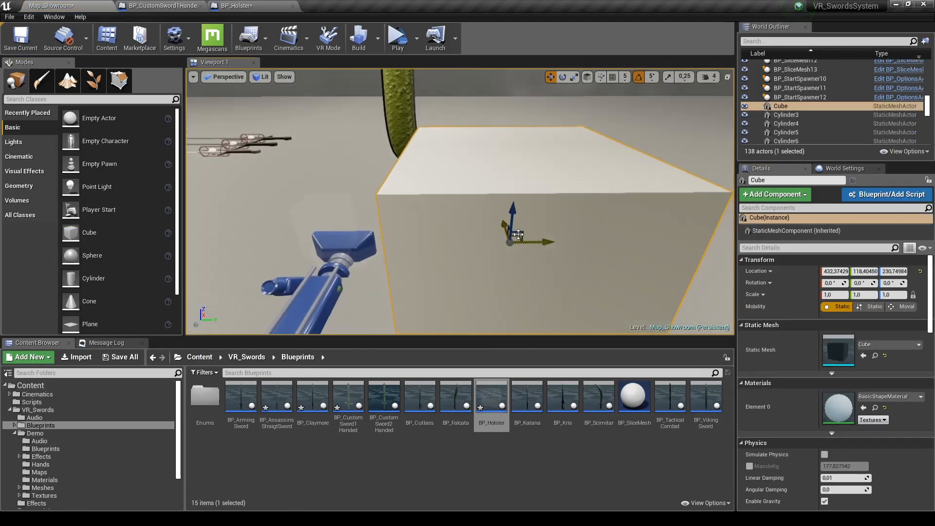
{"action": "left_click_drag", "start_coordinate": [547, 244], "coordinate": [655, 240]}
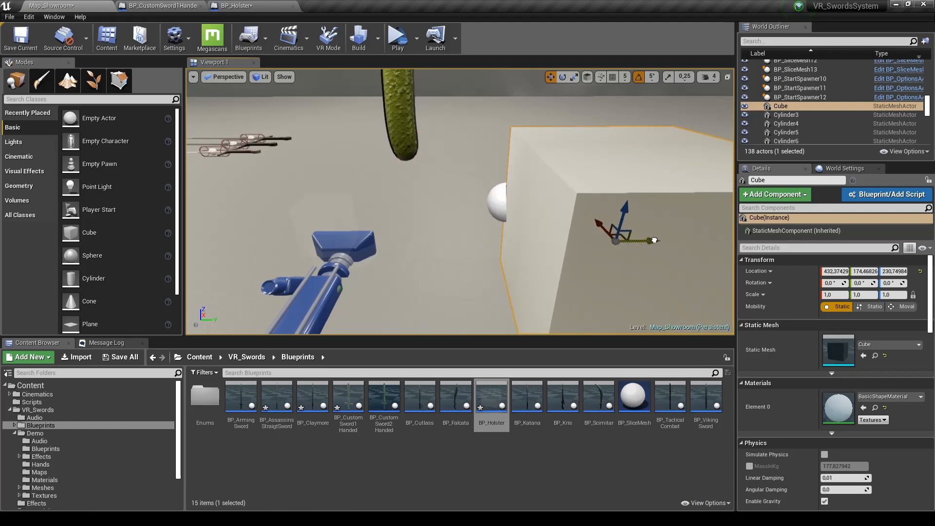
Step: Disable Make Mesh Transparent on the holster and align the cube behind it at X about 478
{"action": "left_click", "coordinate": [496, 204]}
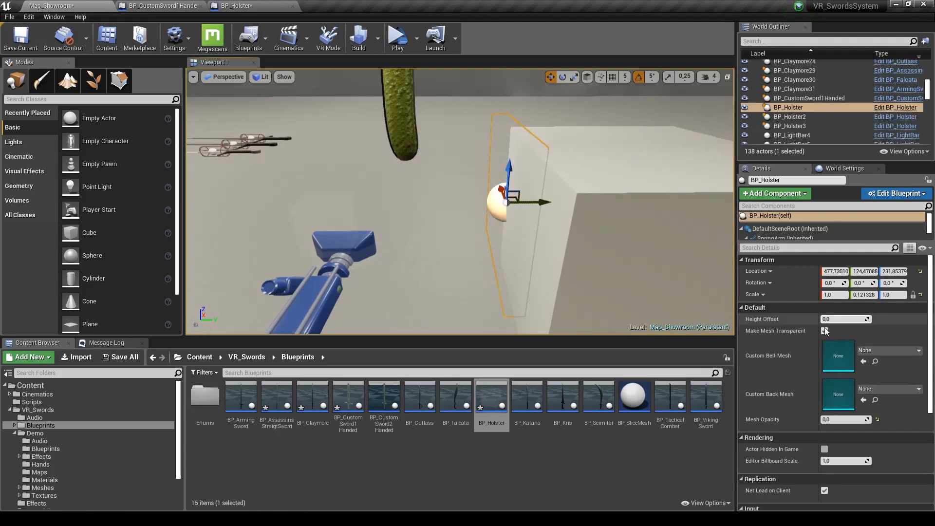
{"action": "key", "text": "f"}
{"action": "right_click_drag", "start_coordinate": [496, 204], "coordinate": [553, 209]}
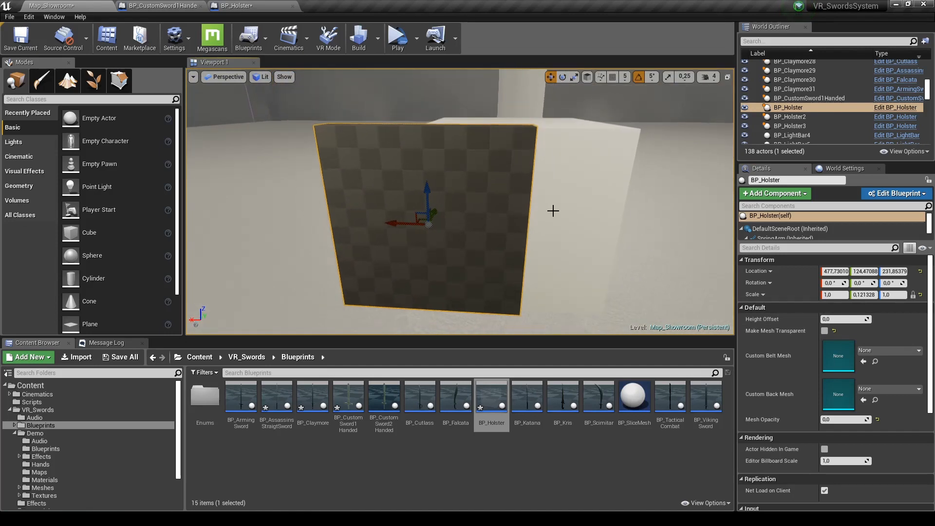
{"action": "left_click", "coordinate": [553, 209]}
{"action": "left_click_drag", "start_coordinate": [483, 197], "coordinate": [414, 197]}
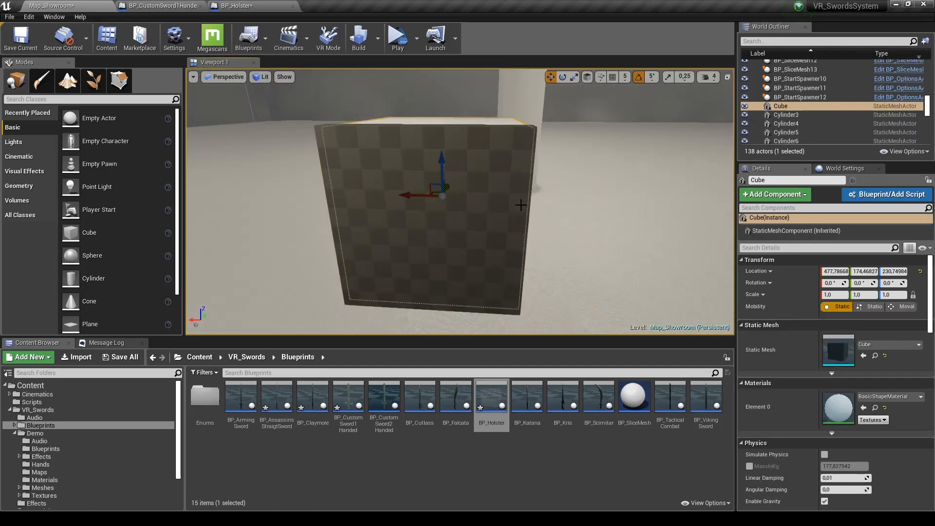
Step: Re-enable Make Mesh Transparent on BP_Holster and compare its look in front of the cube
{"action": "key", "text": "d"}
{"action": "right_click_drag", "start_coordinate": [521, 205], "coordinate": [486, 181]}
{"action": "key", "text": "a"}
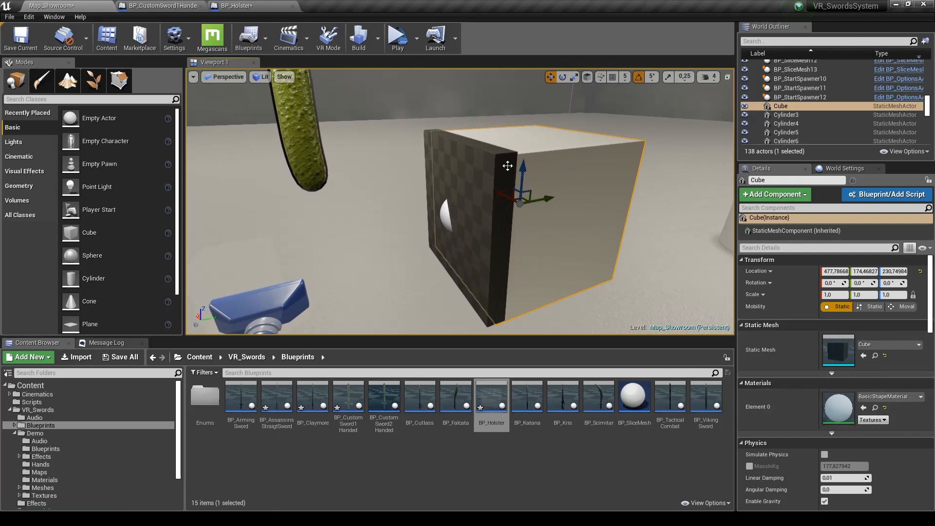
{"action": "left_click", "coordinate": [481, 174]}
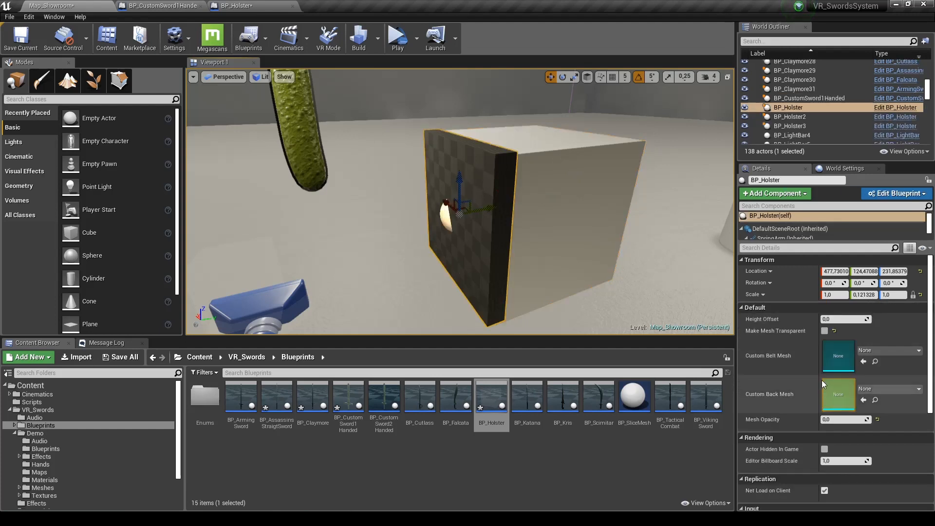
{"action": "left_click", "coordinate": [824, 330]}
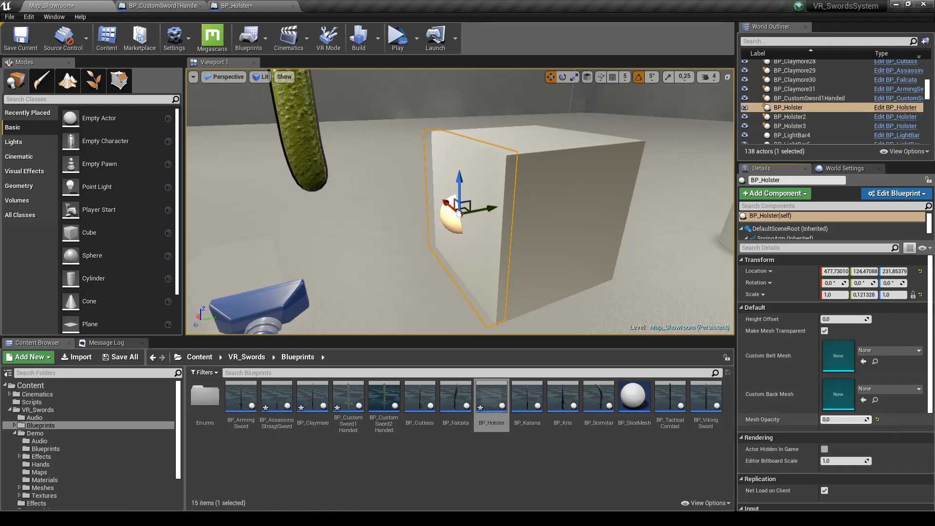
{"action": "left_click", "coordinate": [480, 171]}
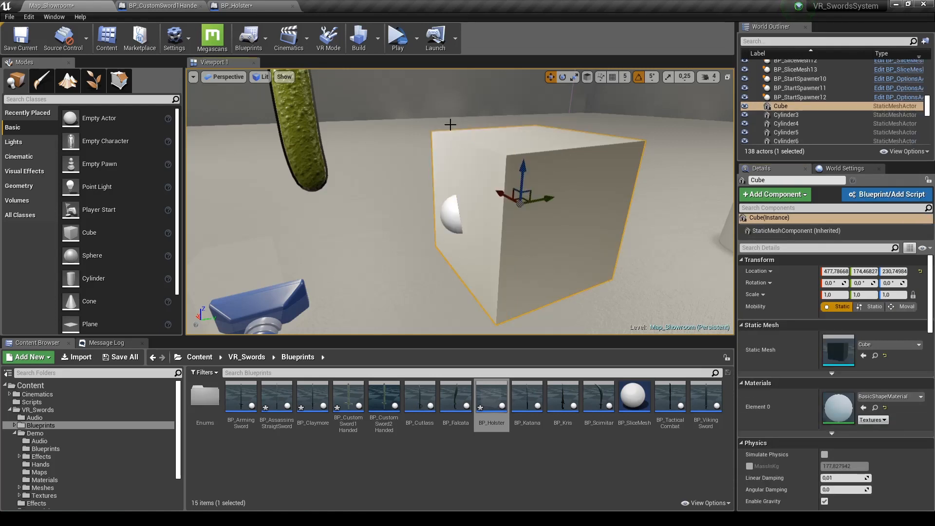
{"action": "left_click", "coordinate": [396, 34]}
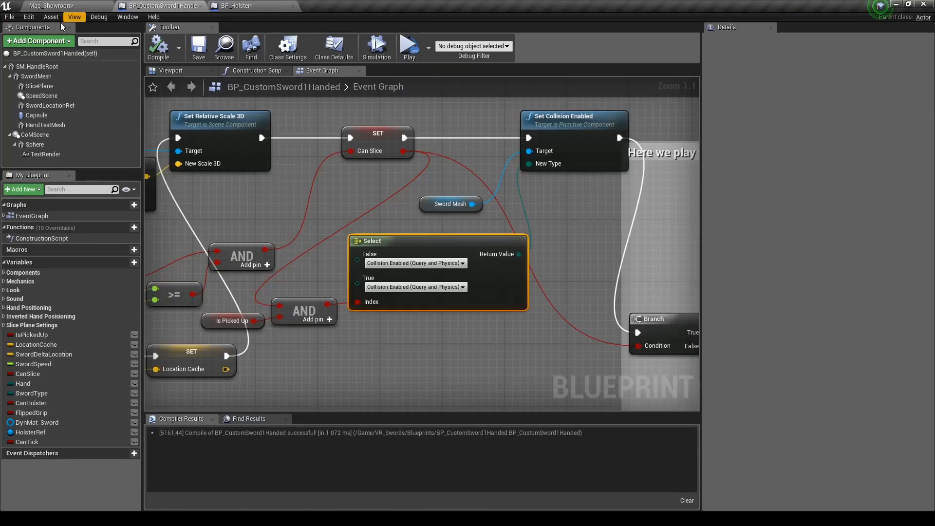
Step: Open the VRPawn's MotionControllerPawnSwords blueprint from the level and show its Holster component in the 3D preview
{"action": "left_click", "coordinate": [58, 5]}
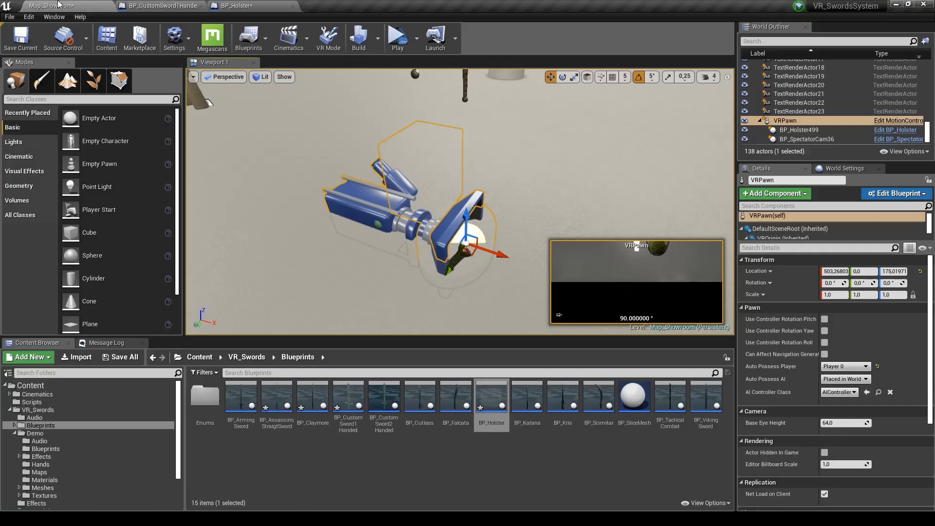
{"action": "left_click", "coordinate": [912, 127]}
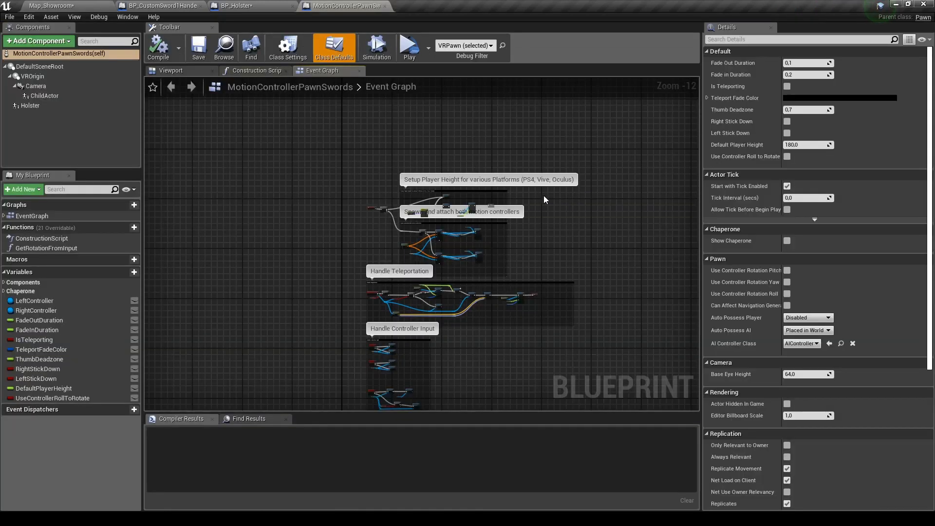
{"action": "left_click", "coordinate": [30, 106]}
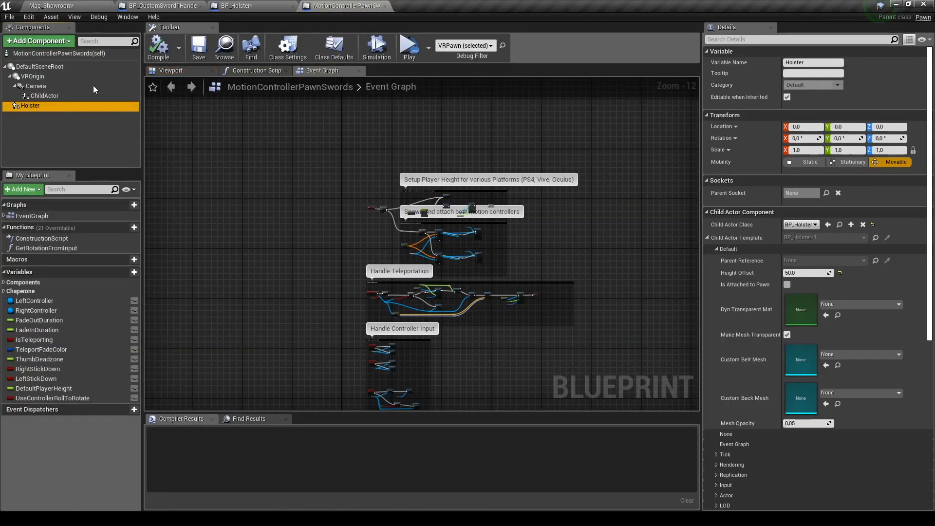
{"action": "left_click", "coordinate": [173, 71]}
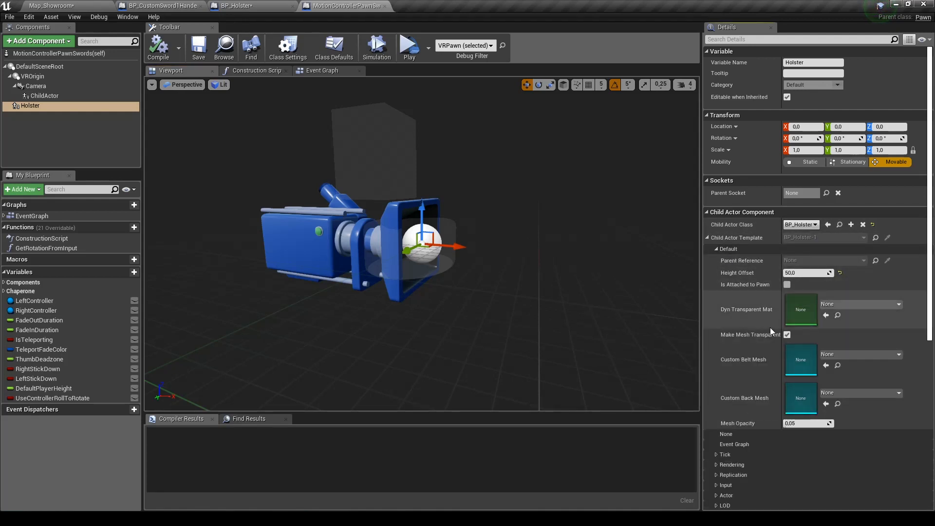
Step: Disable Make Mesh Transparent on the pawn's Holster component and assign SM_Cannon from Demo/Meshes as its Custom Belt Mesh
{"action": "left_click", "coordinate": [787, 335]}
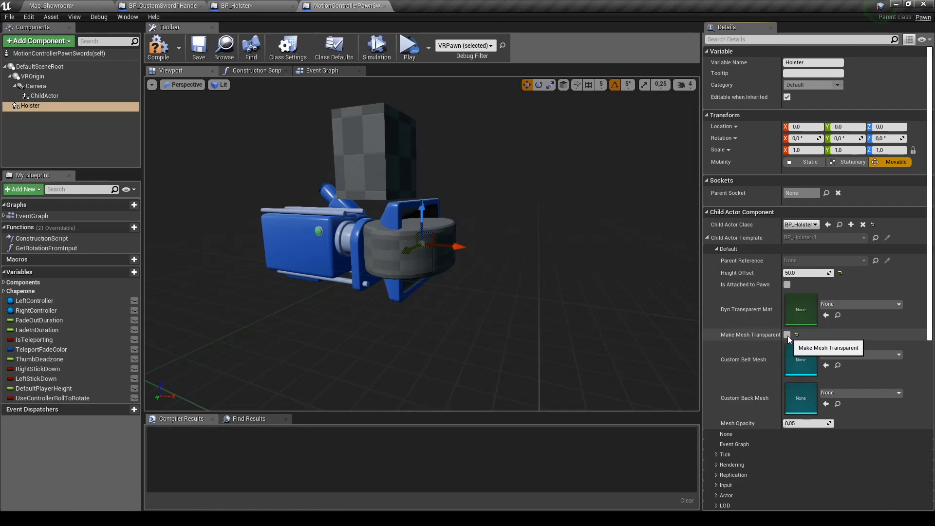
{"action": "right_click_drag", "start_coordinate": [517, 255], "coordinate": [522, 278]}
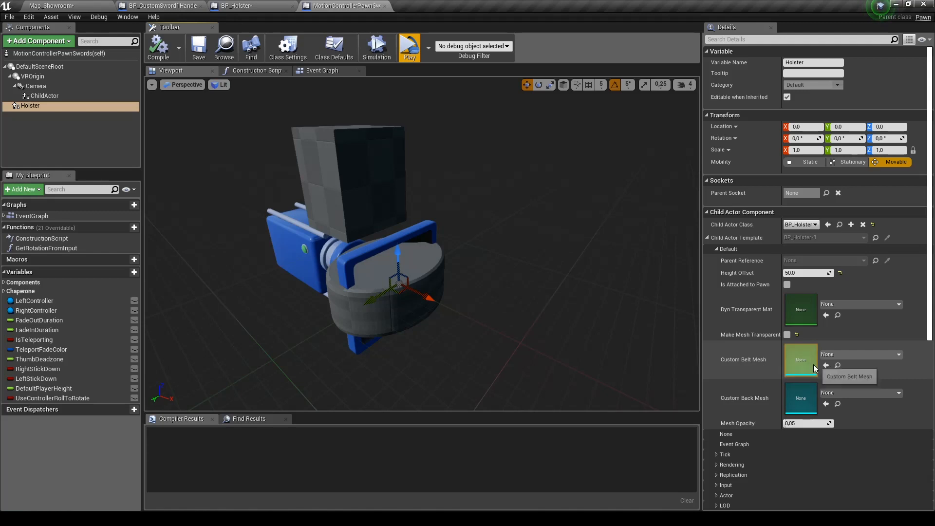
{"action": "left_click", "coordinate": [78, 5]}
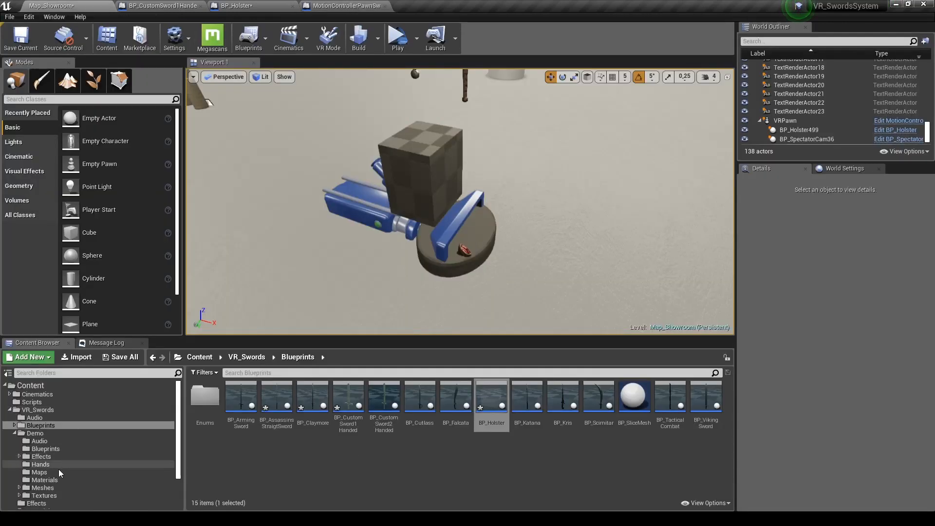
{"action": "left_click", "coordinate": [57, 486]}
{"action": "left_click", "coordinate": [492, 450]}
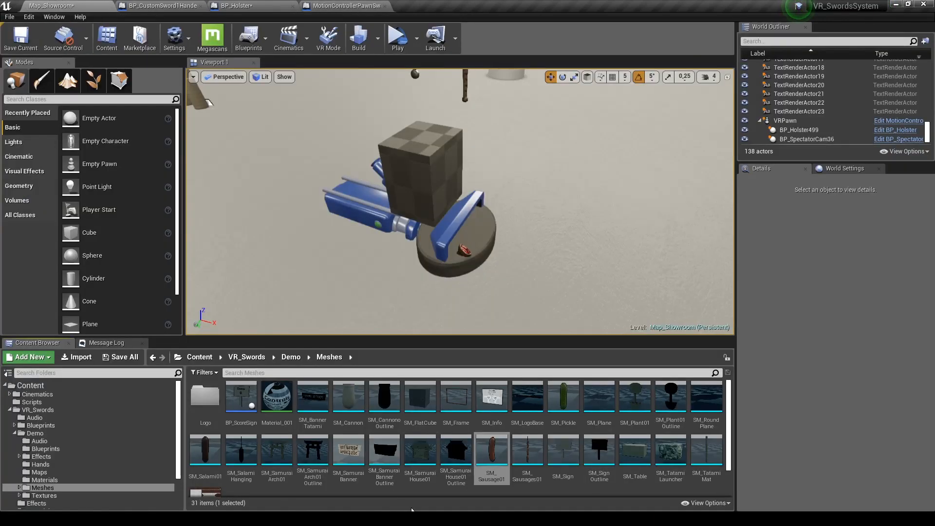
{"action": "left_click", "coordinate": [348, 398]}
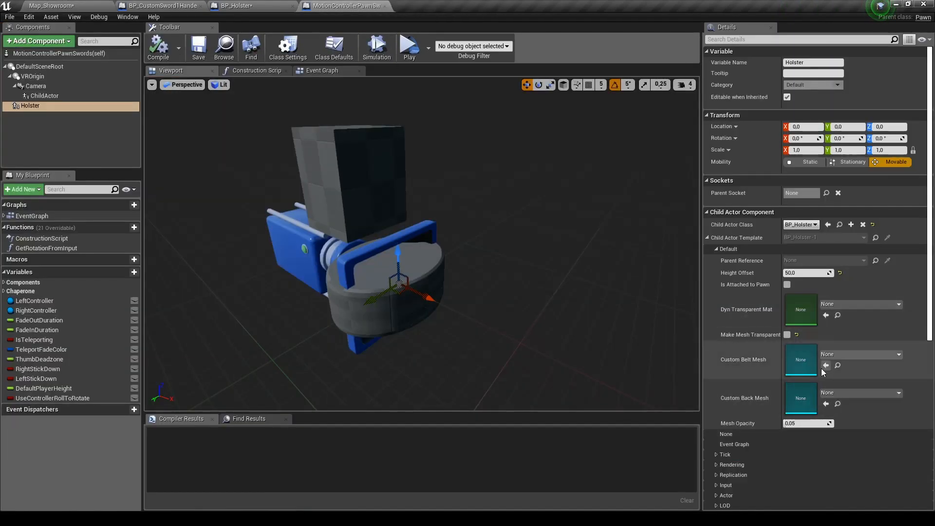
{"action": "left_click", "coordinate": [823, 366]}
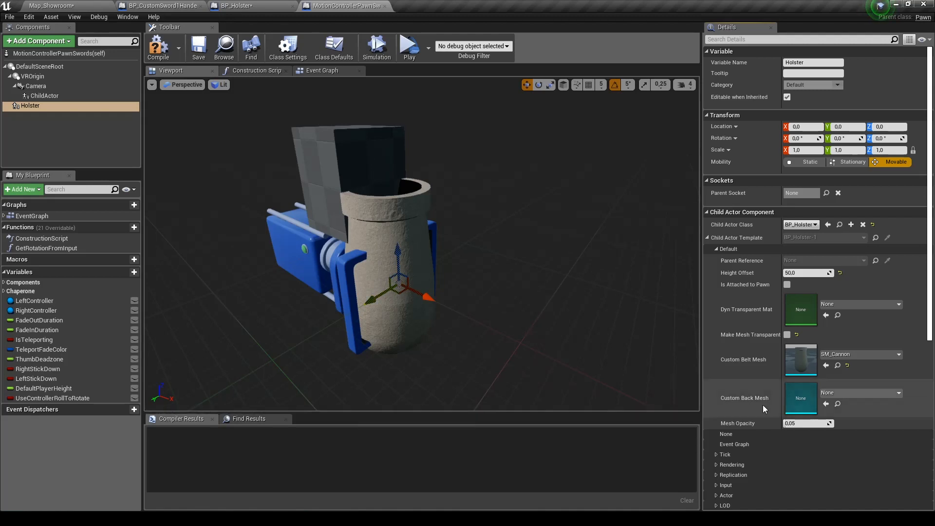
Step: Check the cannon belt mesh on the pawn in the level, and reset the Holster's Custom Belt Mesh to None
{"action": "left_click", "coordinate": [839, 366]}
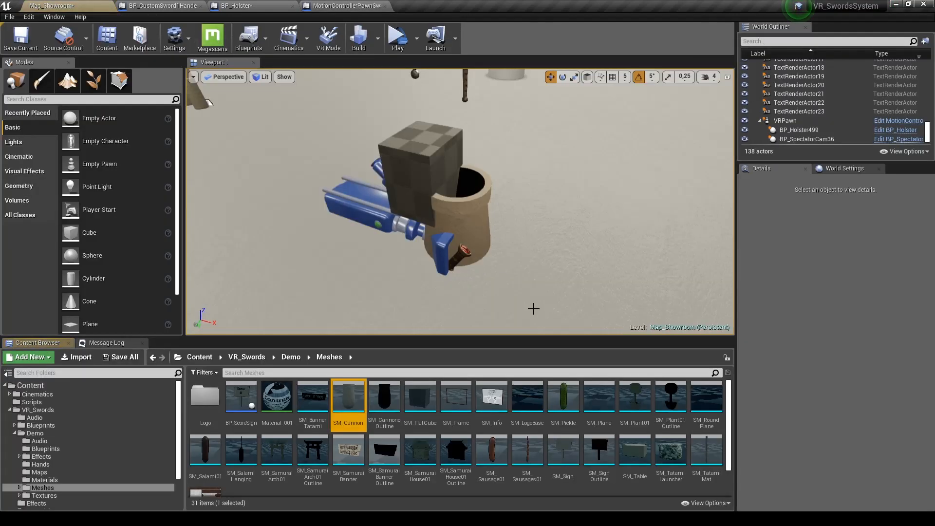
{"action": "left_click", "coordinate": [342, 5]}
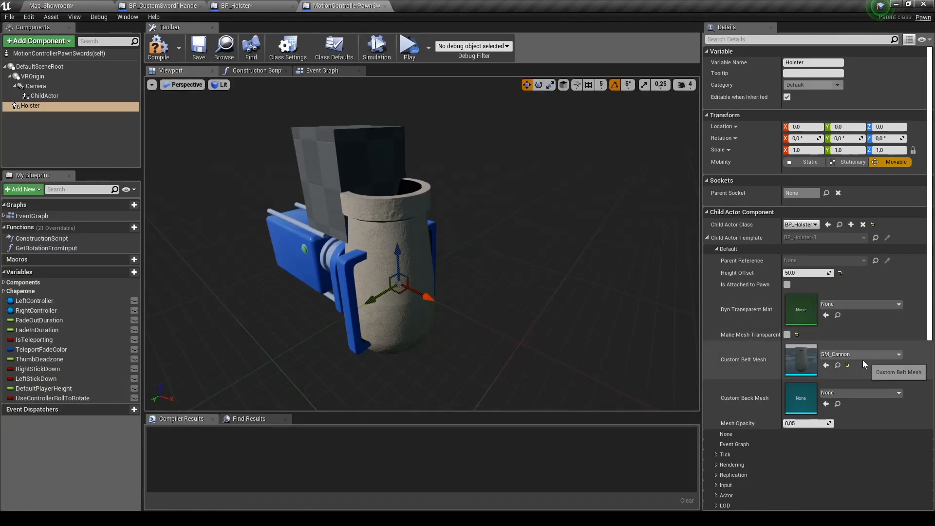
{"action": "left_click", "coordinate": [848, 366]}
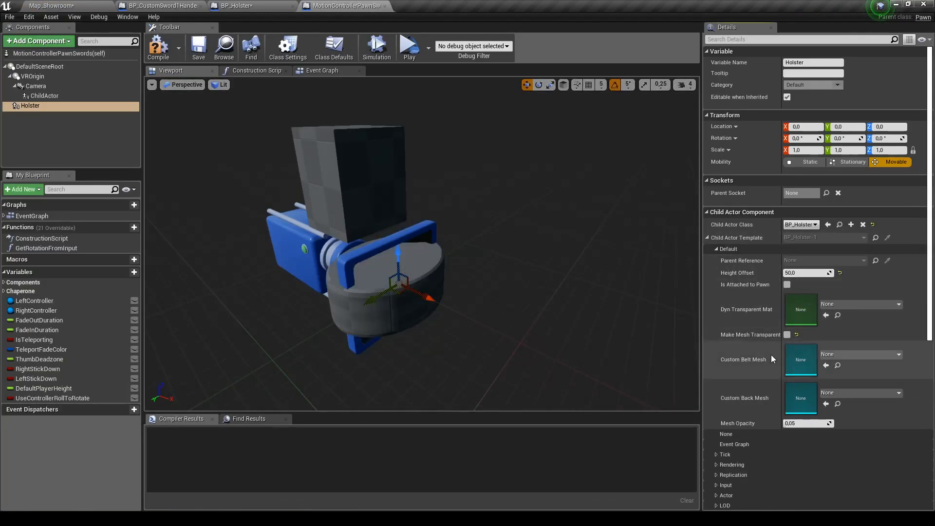
Step: Re-enable Make Mesh Transparent on the Holster component, lower its Mesh Opacity until the meshes are fully invisible, and deselect it
{"action": "left_click", "coordinate": [787, 335]}
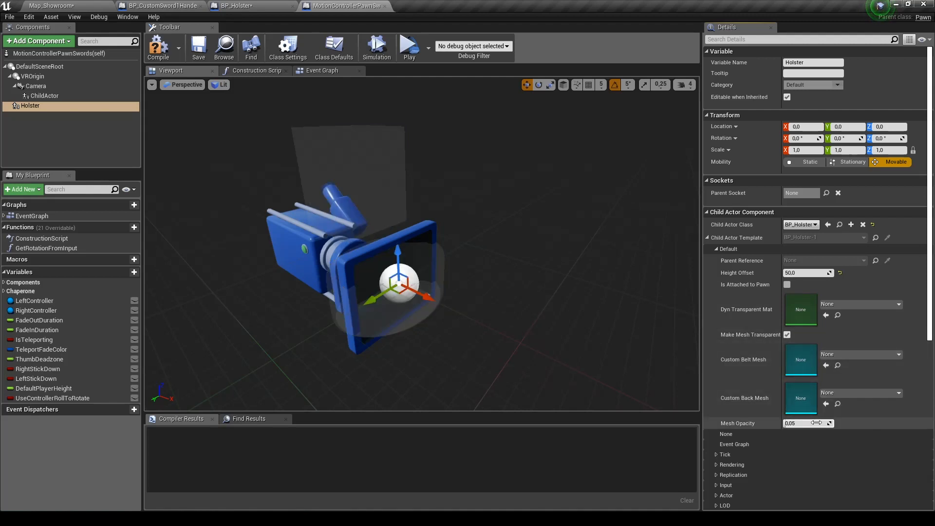
{"action": "left_click_drag", "start_coordinate": [816, 423], "coordinate": [789, 423]}
{"action": "left_click", "coordinate": [59, 131]}
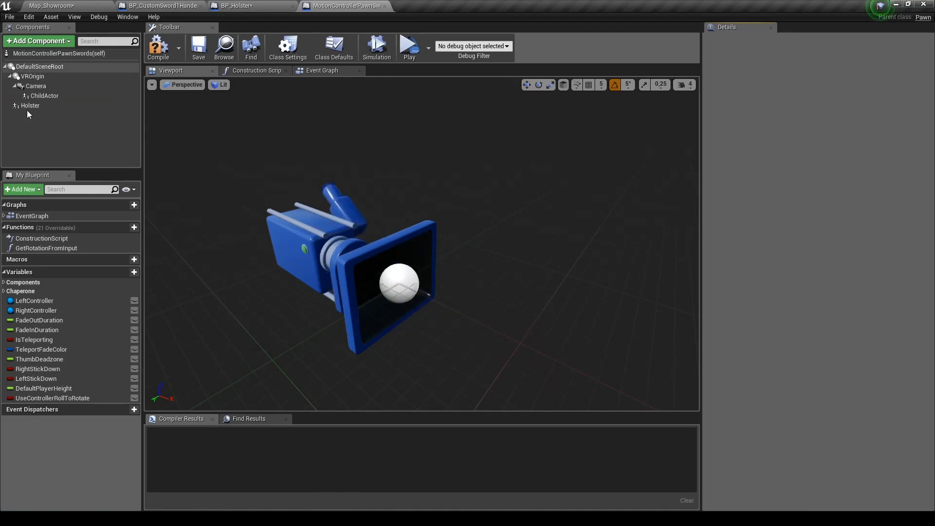